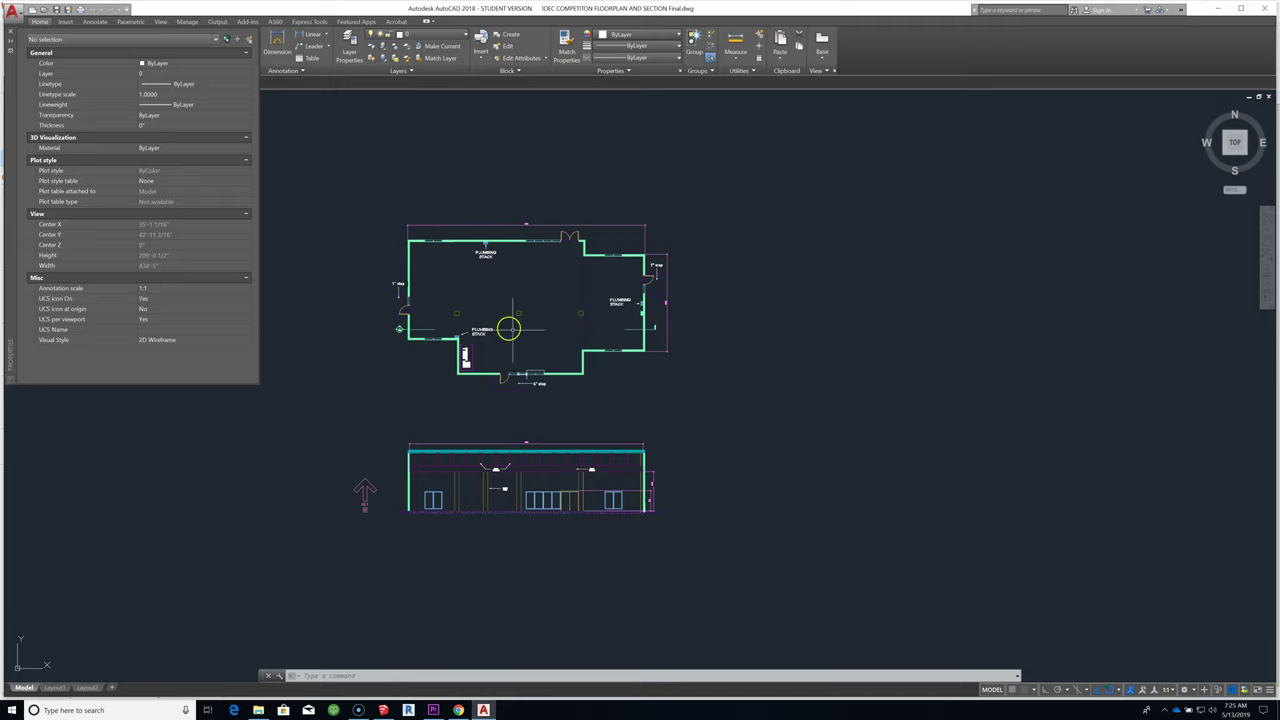
Step: Examine the floor plan and section drawing, focusing on the four-panel window and double door in the north wall
scroll(509, 240, up, 4)
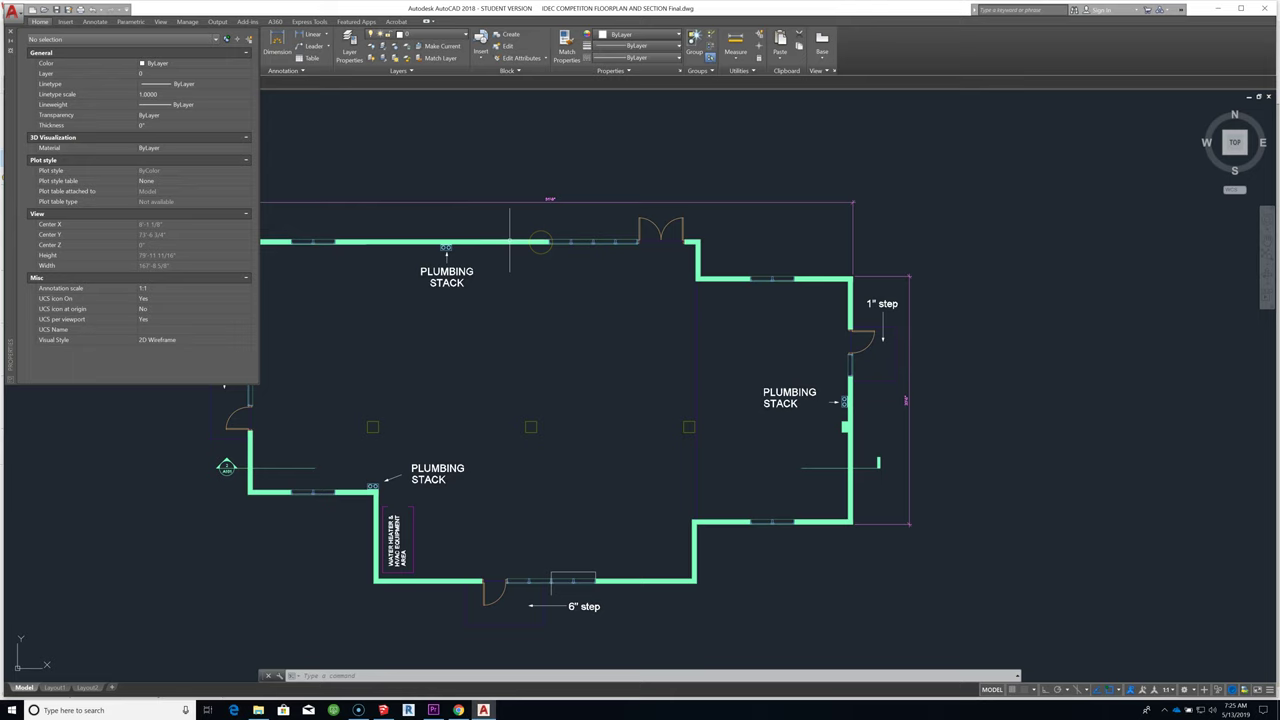
scroll(765, 350, down, 2)
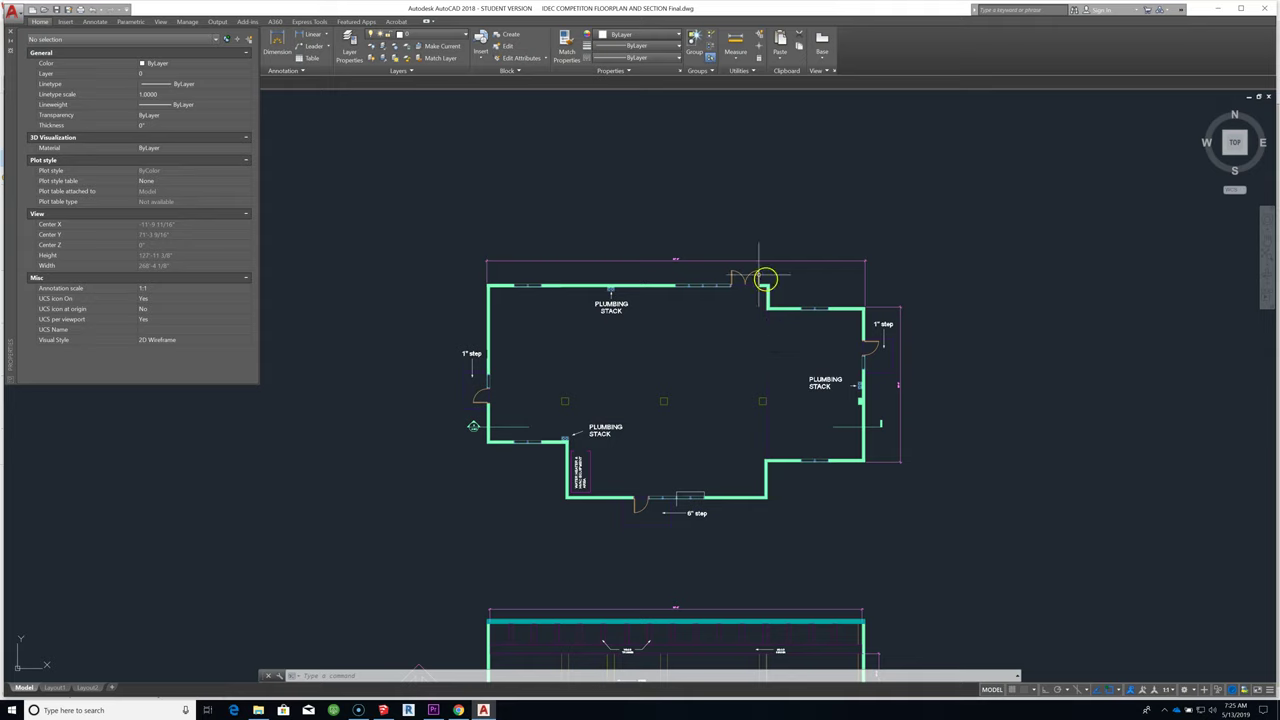
scroll(523, 223, down, 2)
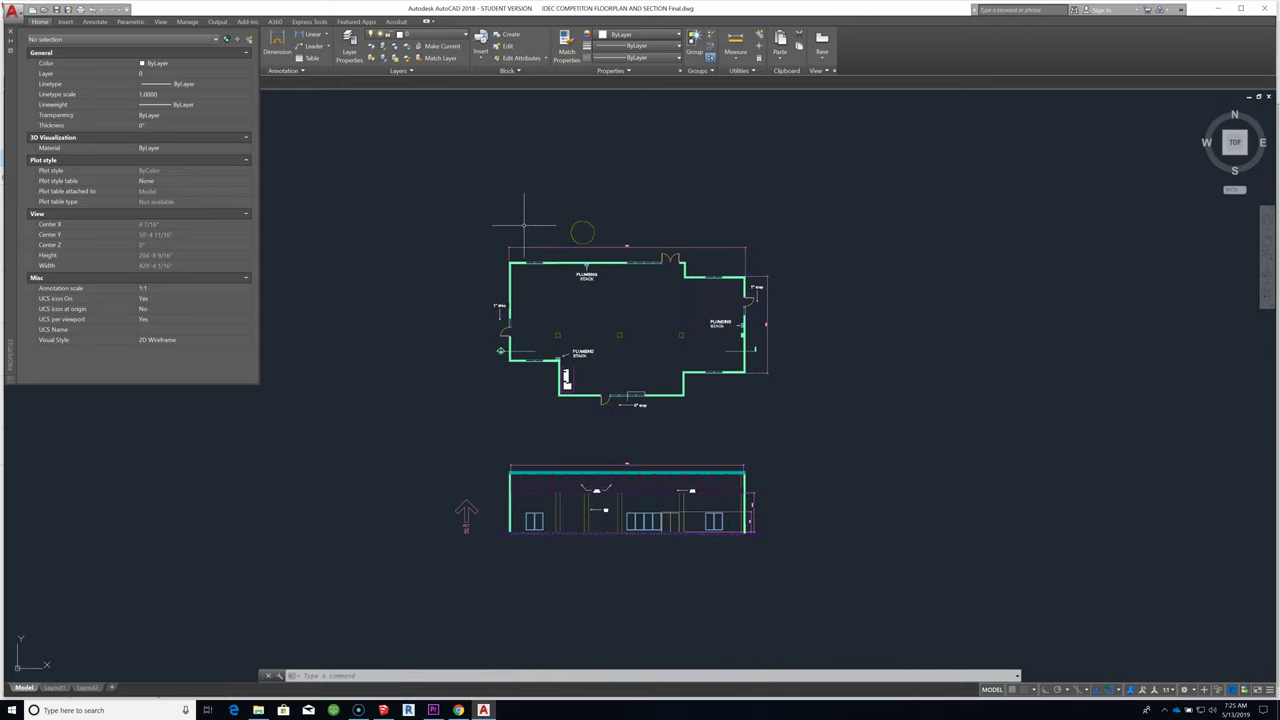
scroll(650, 279, up, 4)
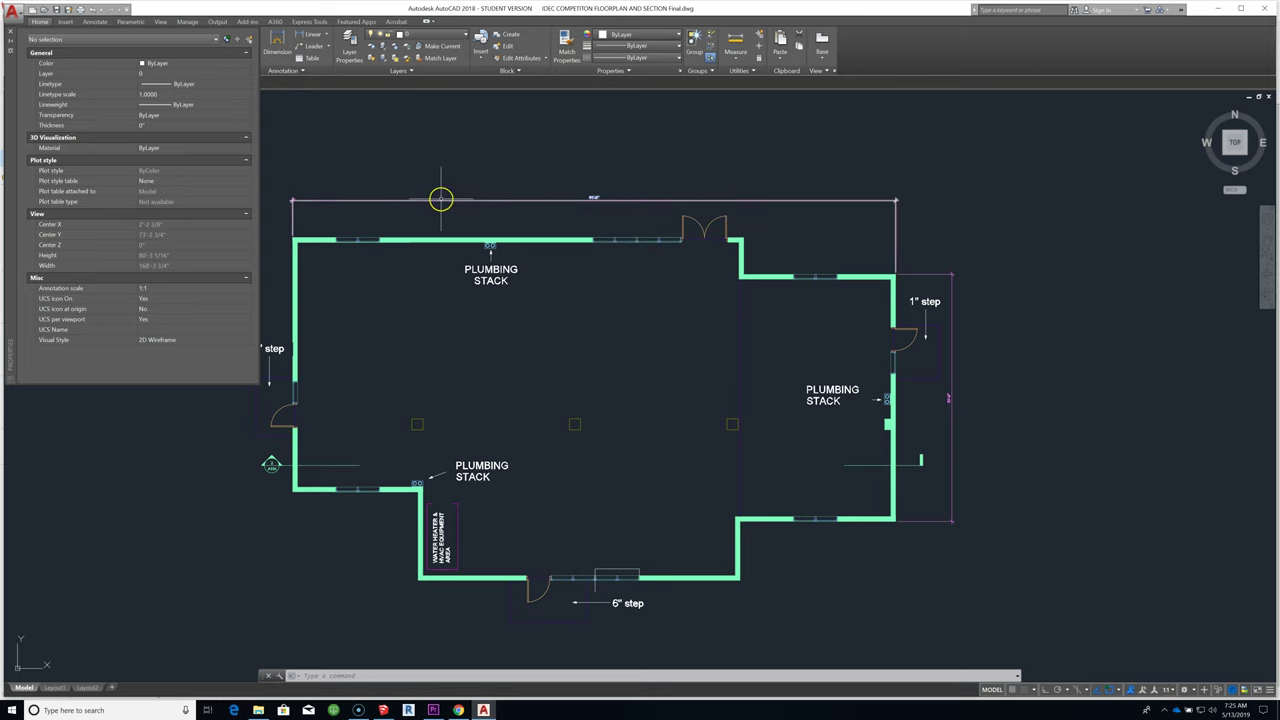
scroll(605, 240, up, 4)
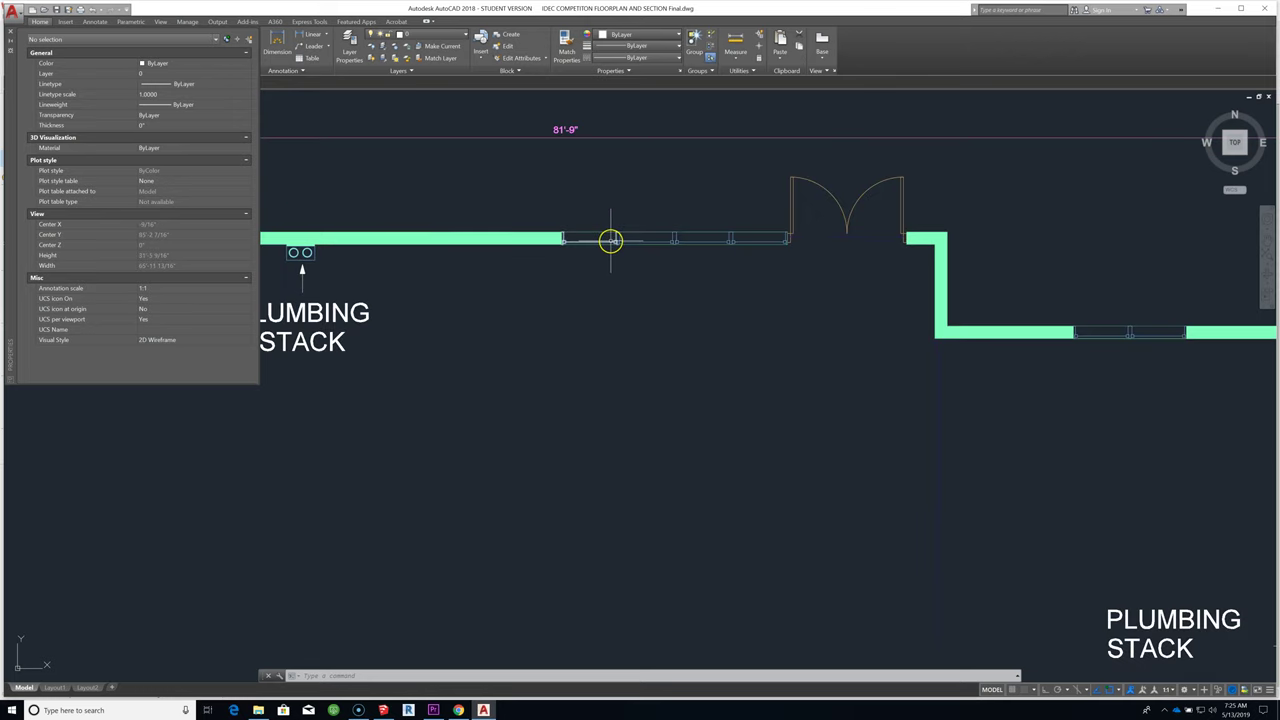
scroll(503, 256, down, 2)
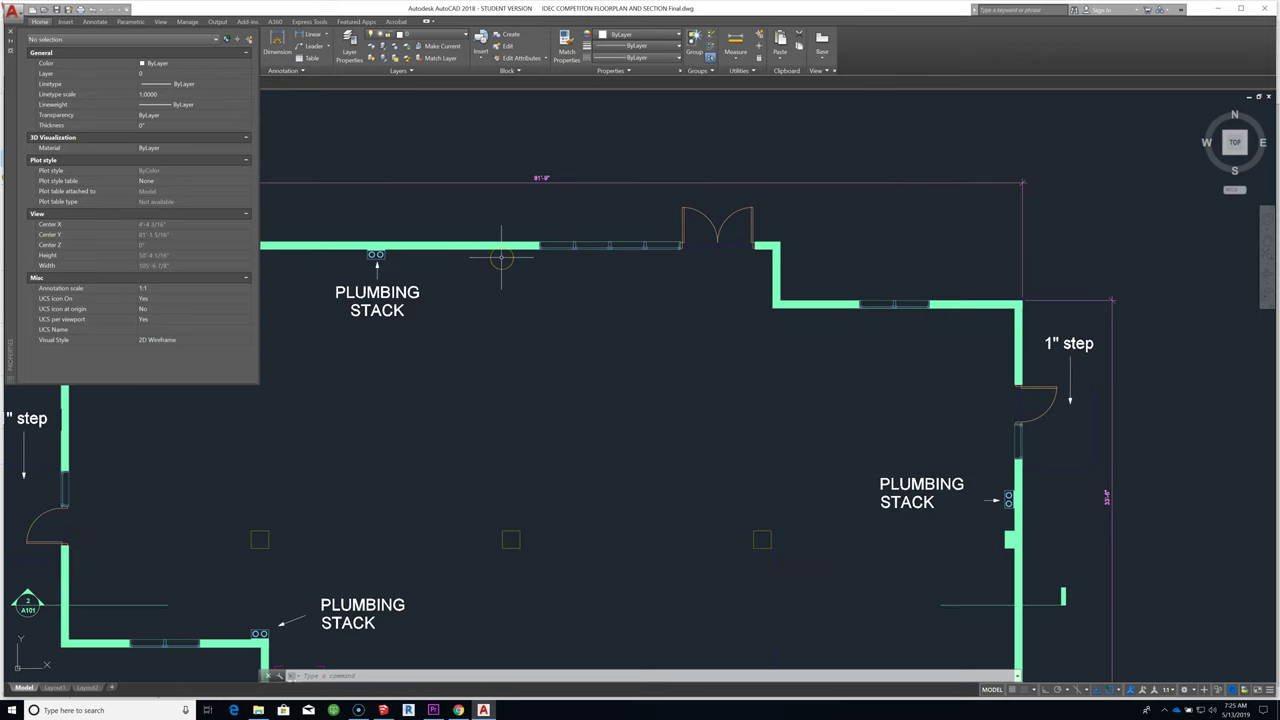
scroll(557, 215, up, 2)
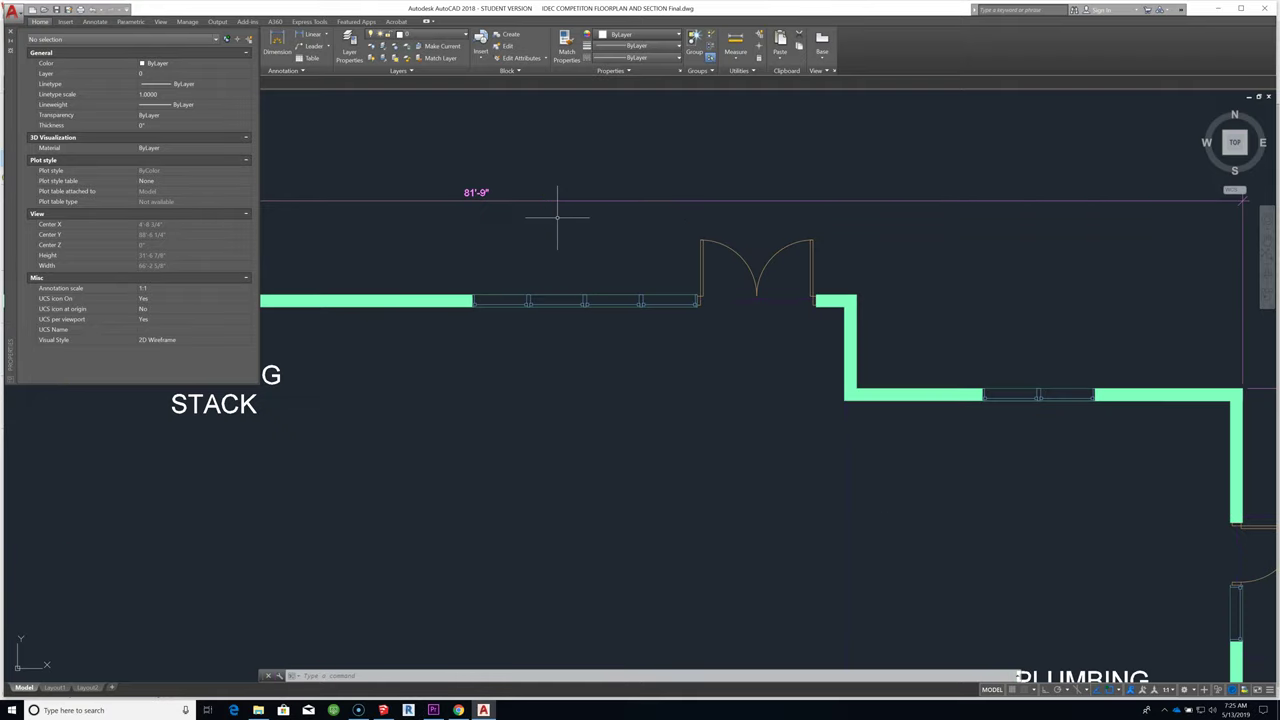
Step: Make A-ANNO-DIMS the current layer
text(la)
key(Return)
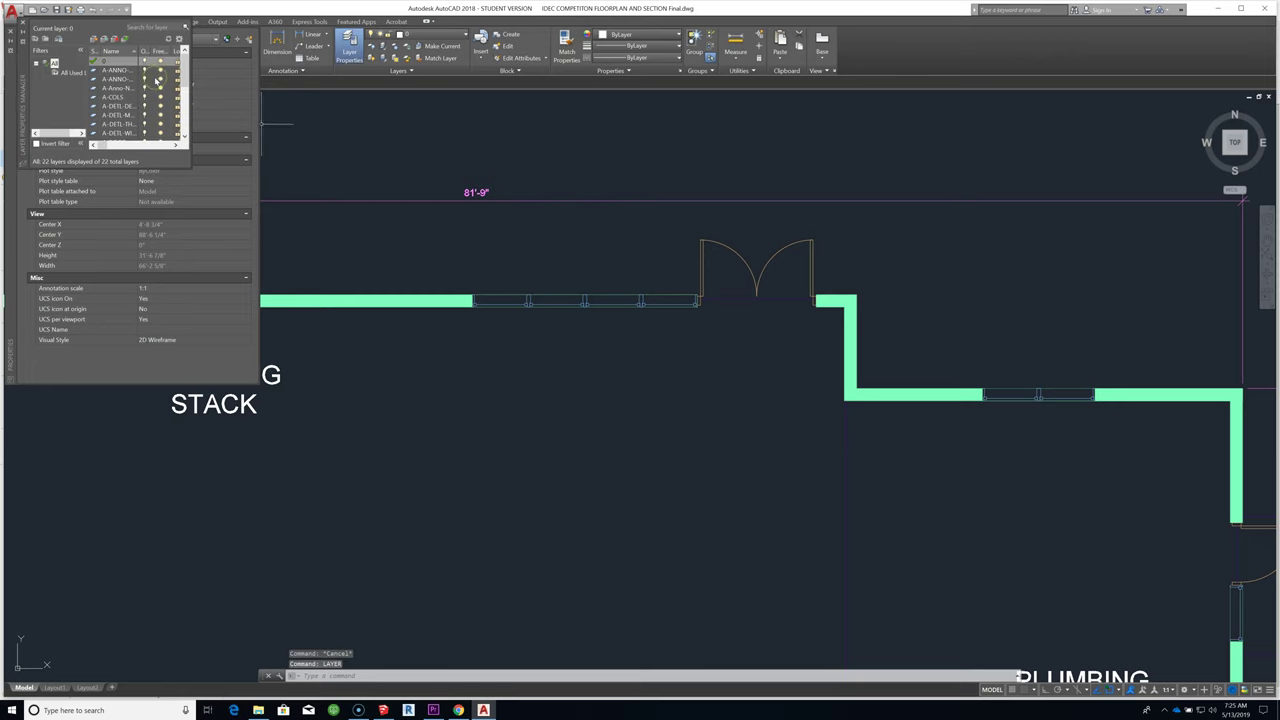
click(145, 51)
drag(145, 51, 156, 51)
click(120, 68)
right_click(122, 69)
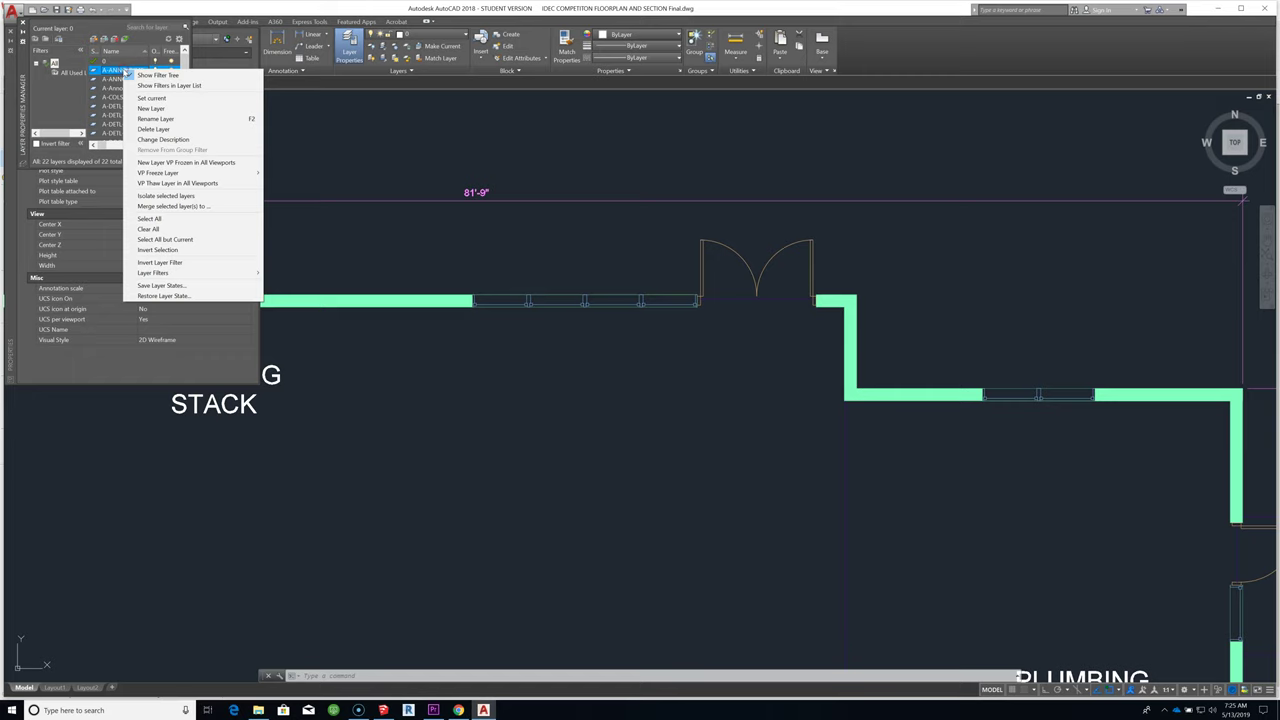
click(176, 99)
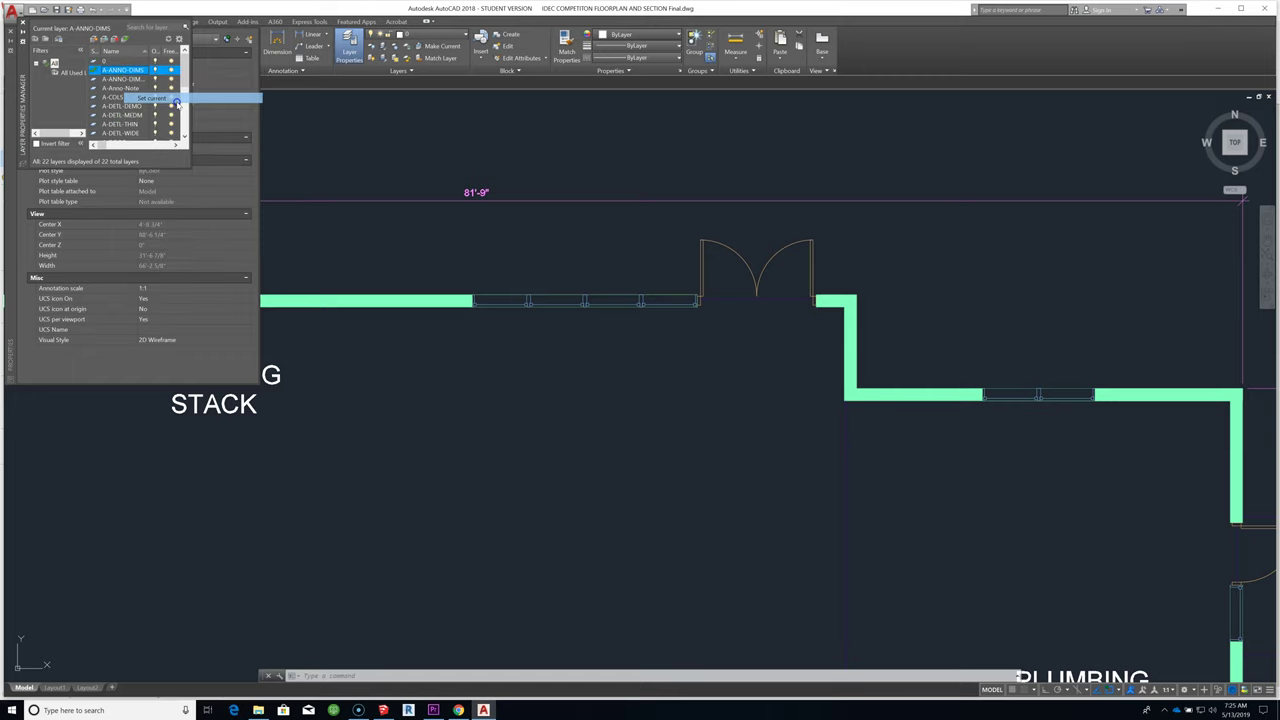
click(686, 292)
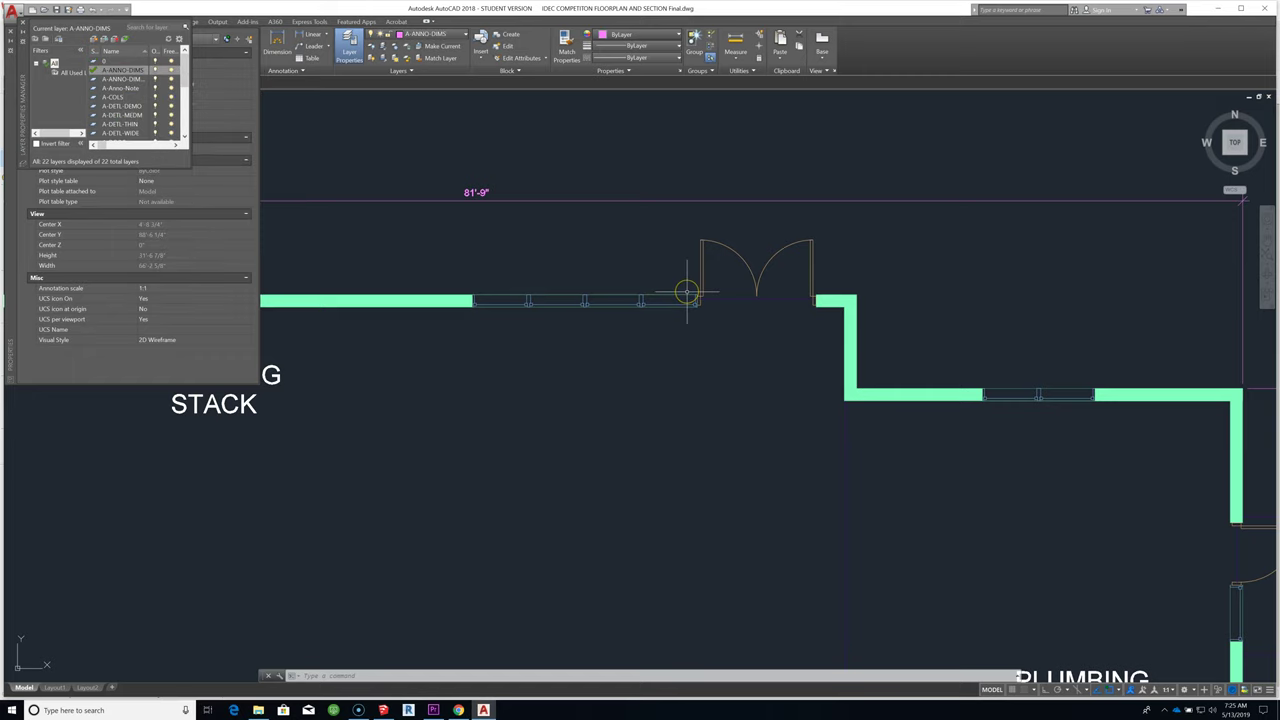
Step: Start a linear dimension and set the dimension style to the Linear 3_32 Arial_1 style
scroll(686, 292, down, 4)
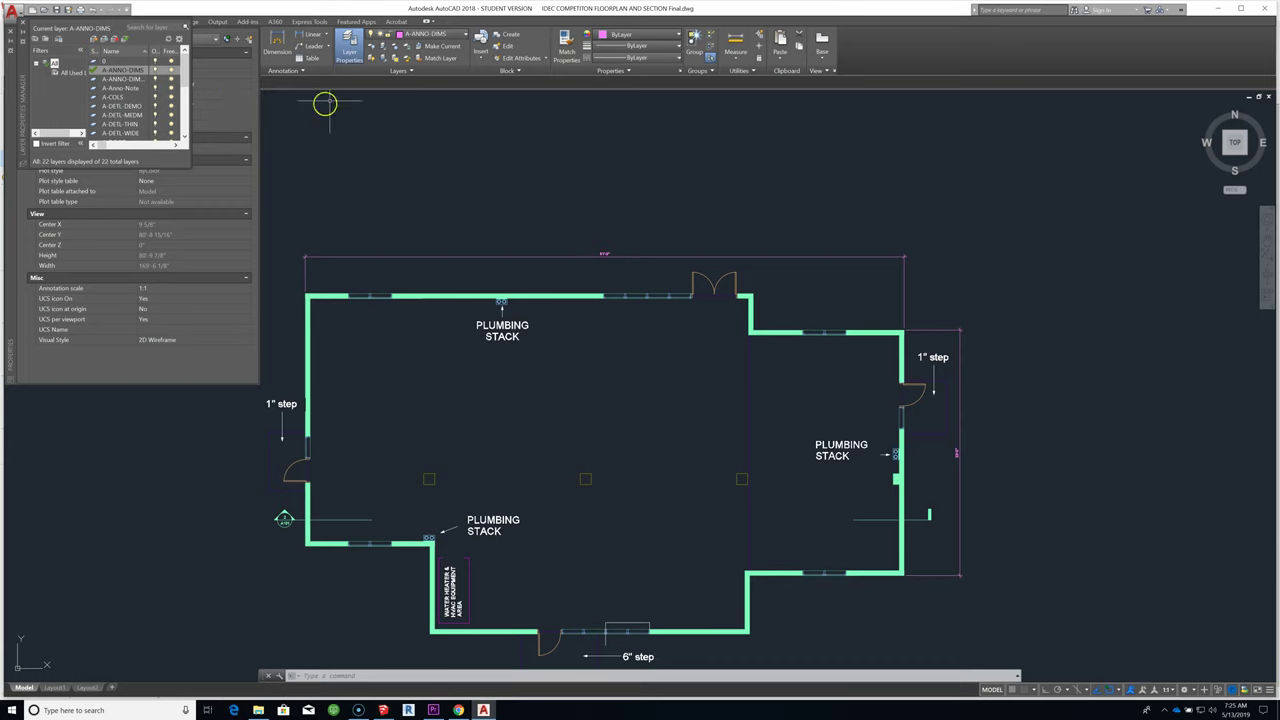
click(326, 36)
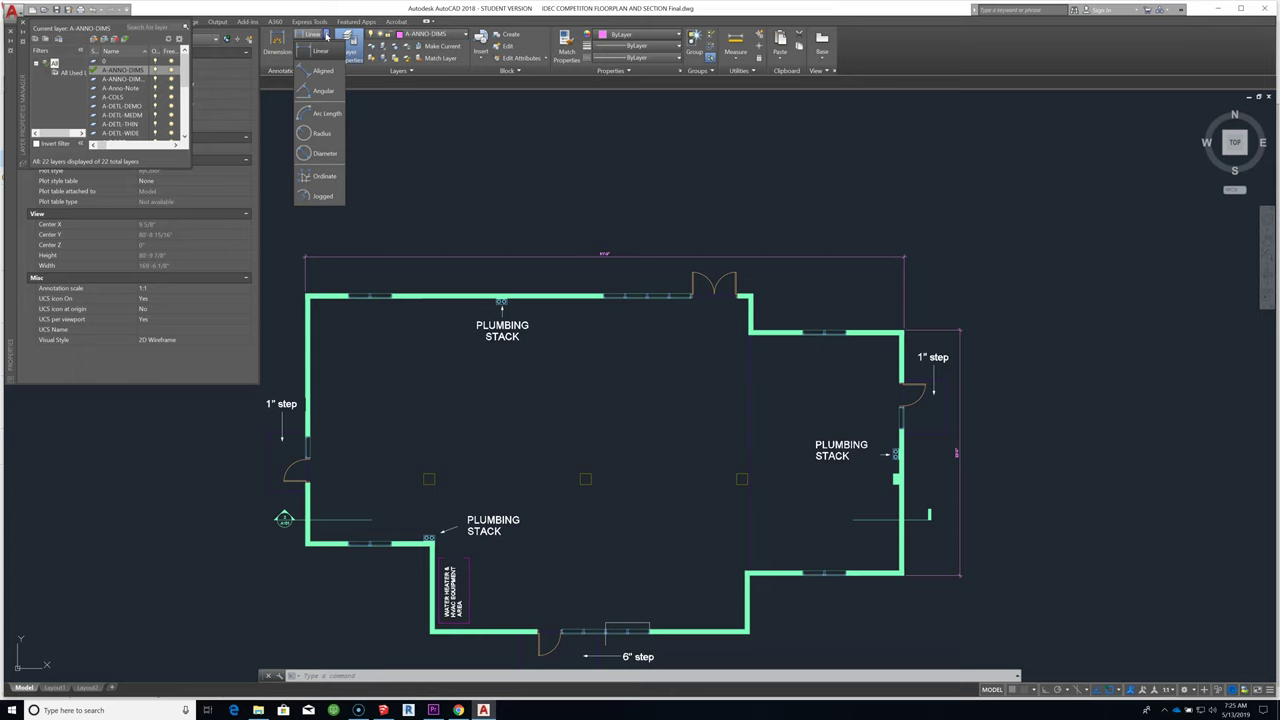
click(320, 50)
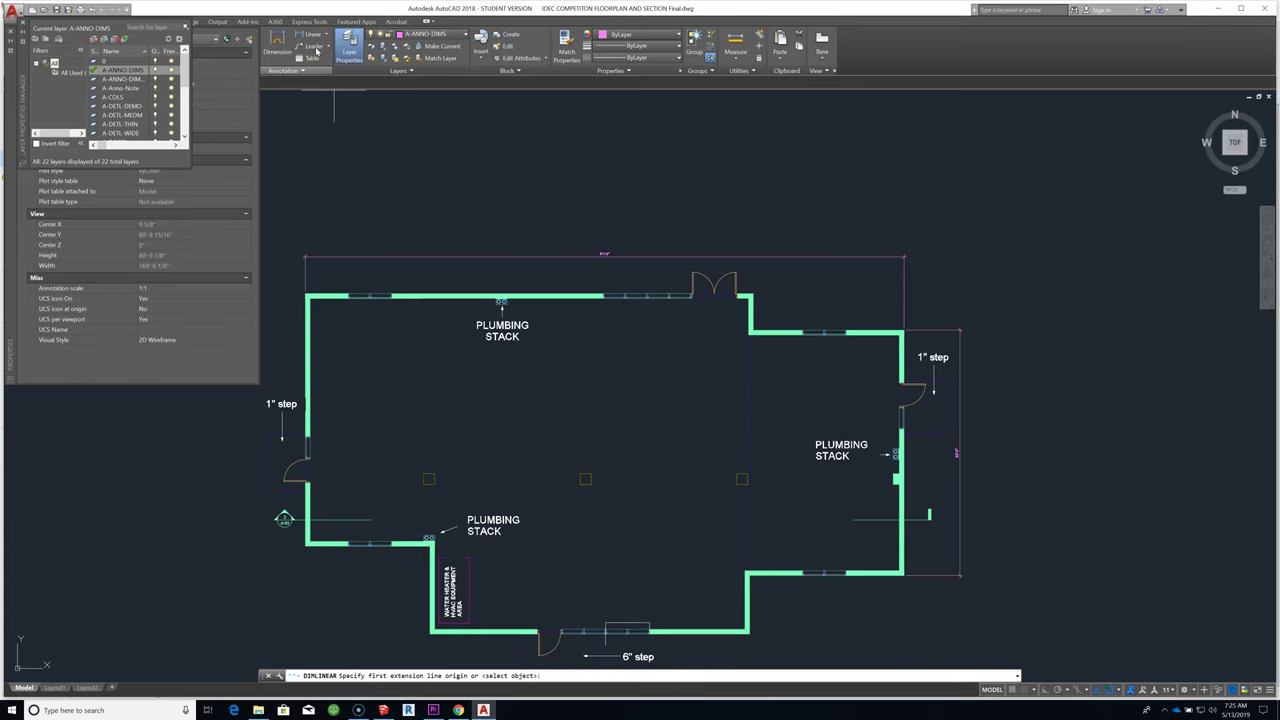
click(300, 70)
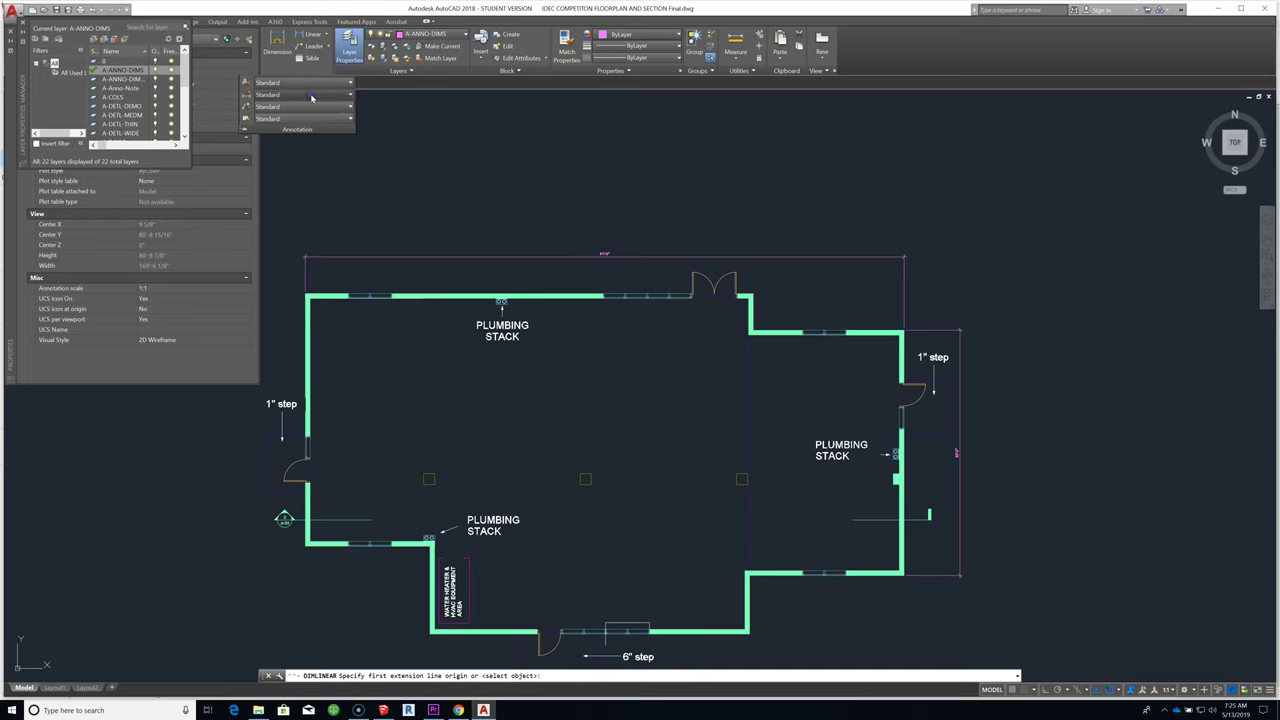
click(313, 95)
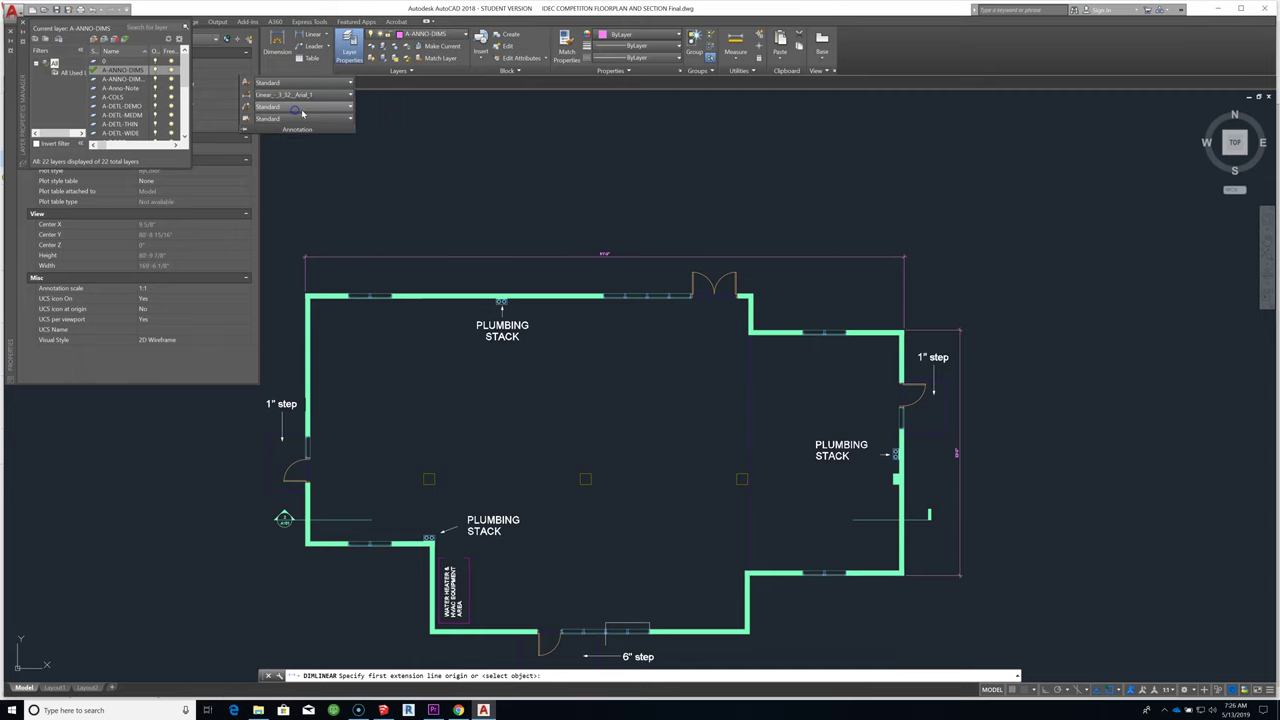
Step: Dimension the full width of the four-panel window in the north wall, placing the dimension line inside the plan
scroll(600, 272, up, 5)
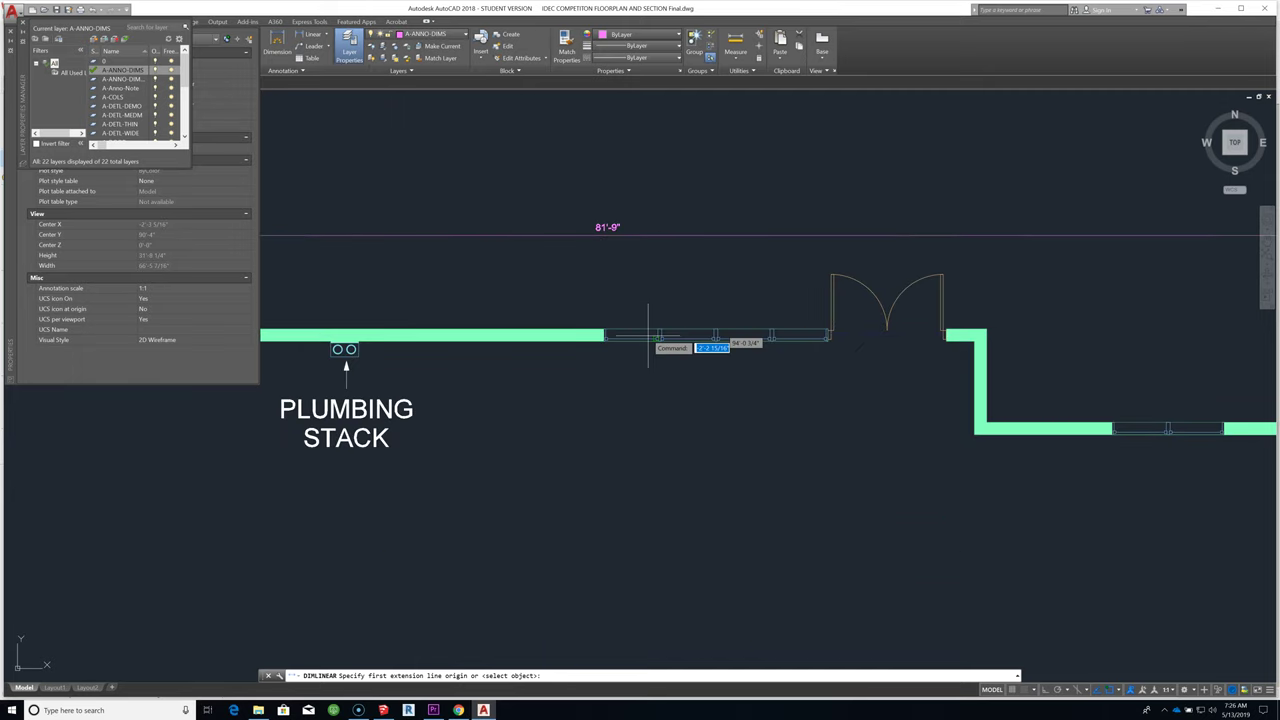
scroll(648, 337, down, 5)
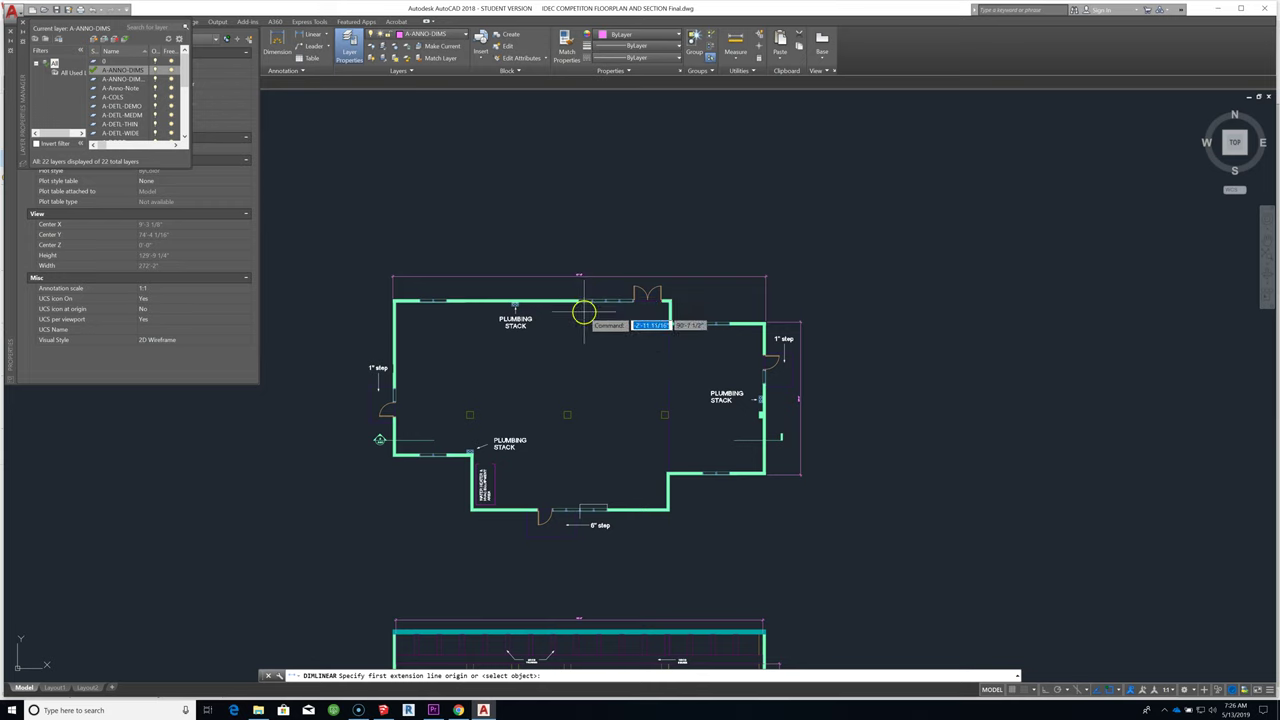
scroll(592, 312, up, 2)
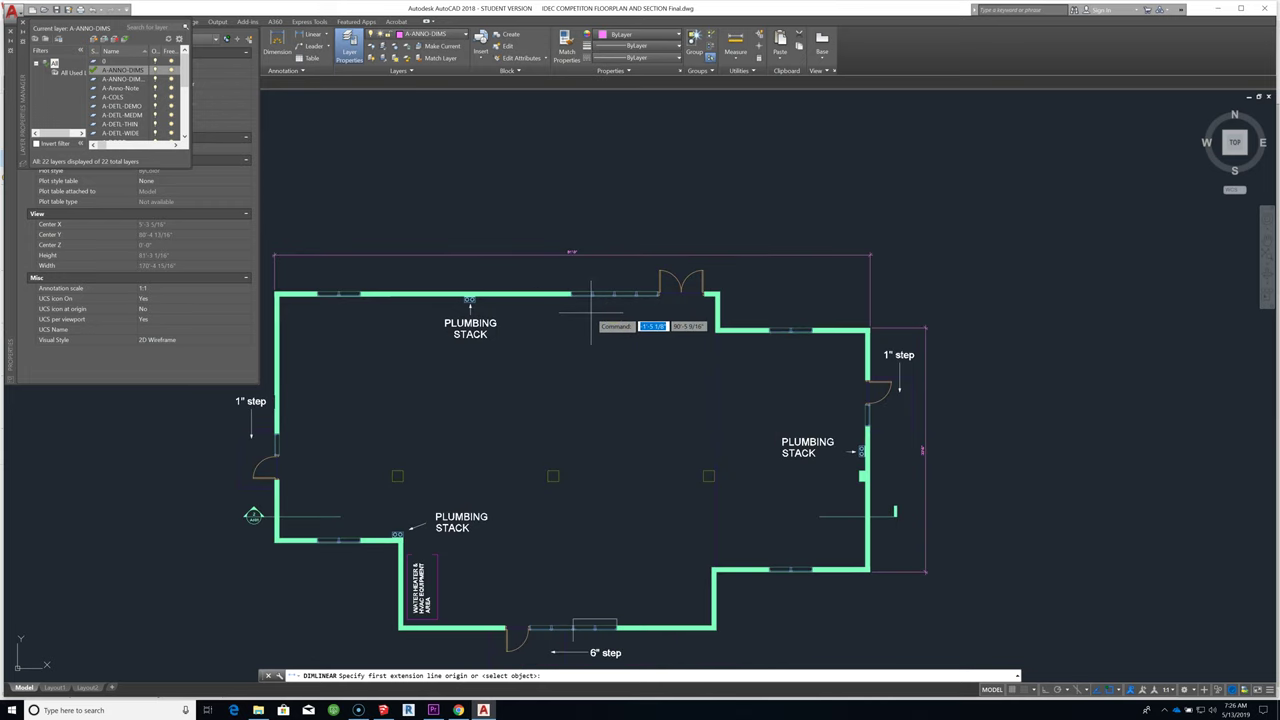
scroll(615, 325, up, 2)
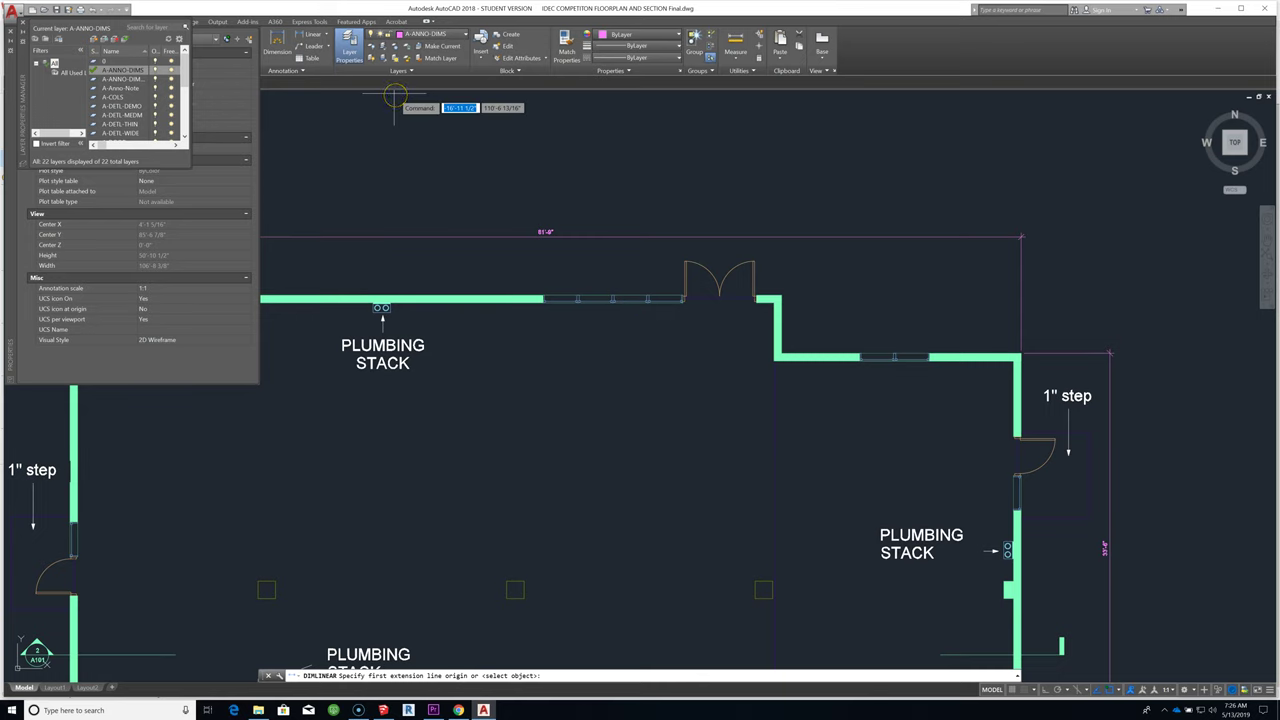
scroll(578, 299, up, 4)
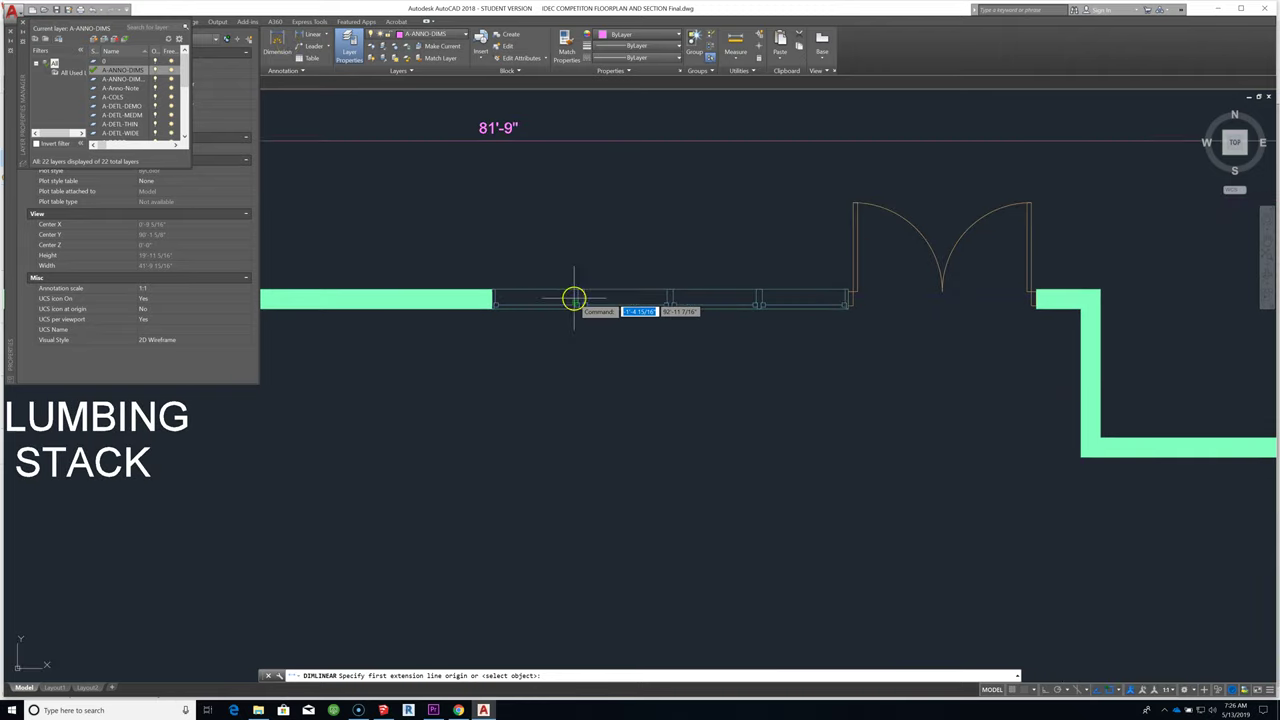
click(492, 299)
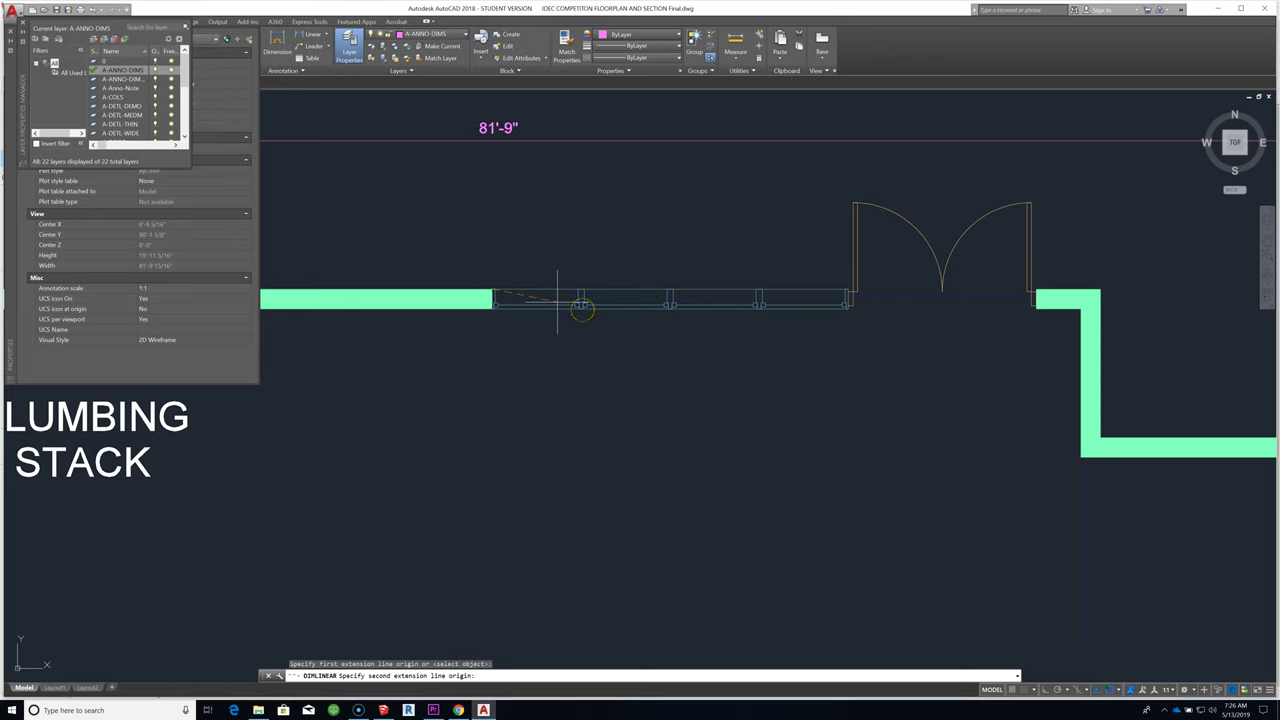
click(847, 289)
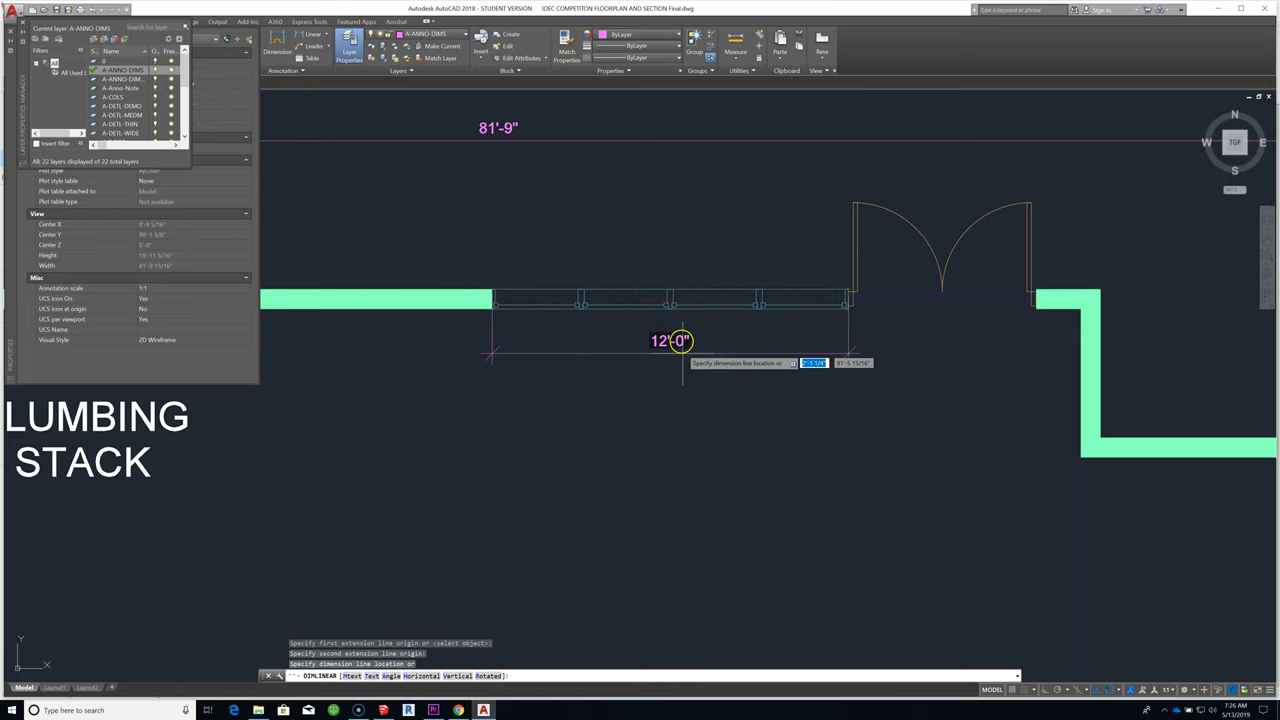
click(676, 432)
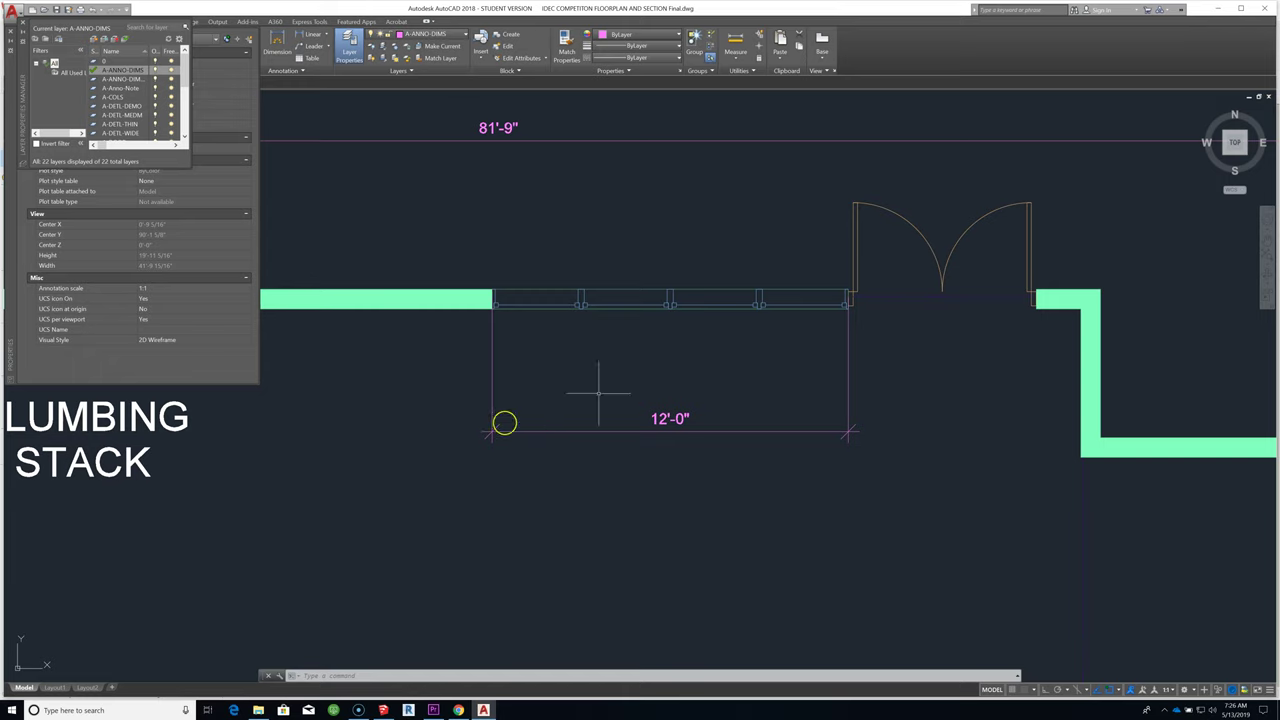
Step: Add a linear dimension across the adjacent double-door opening, aligning its dimension line with the window's dimension
scroll(883, 296, up, 4)
scroll(802, 250, down, 5)
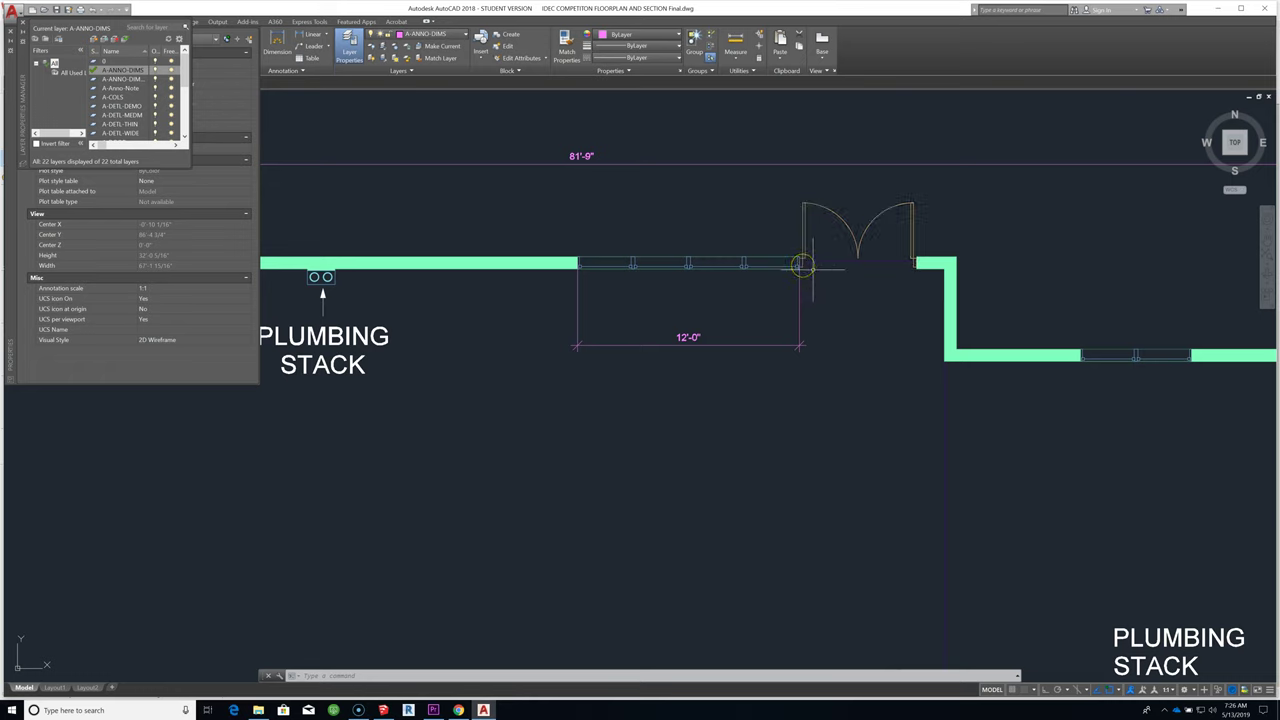
click(433, 163)
click(286, 106)
click(342, 109)
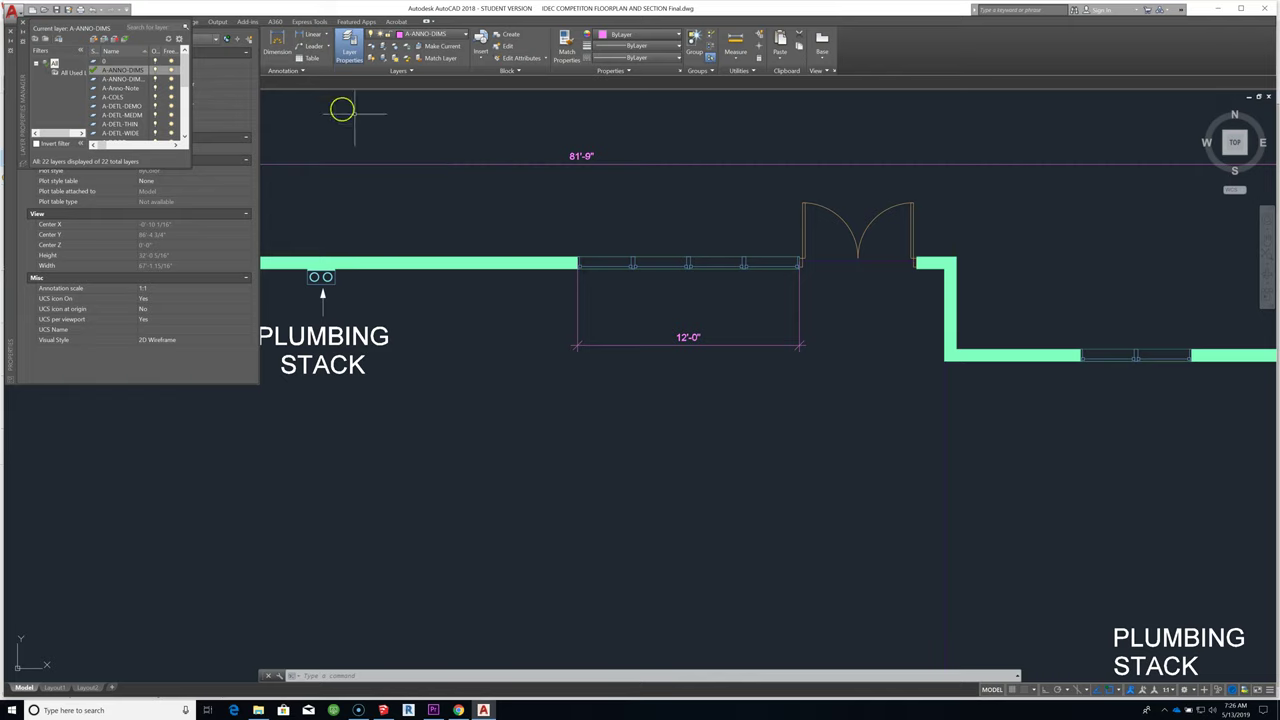
right_click(646, 284)
click(673, 291)
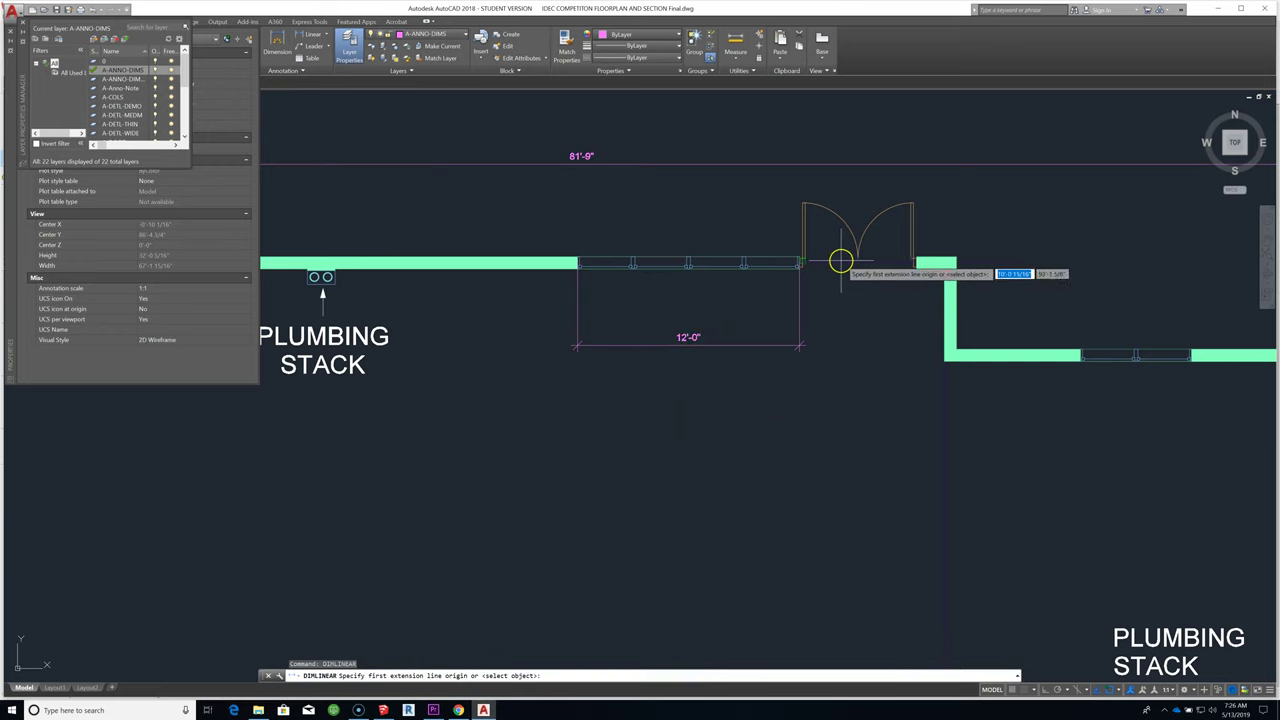
scroll(840, 263, up, 5)
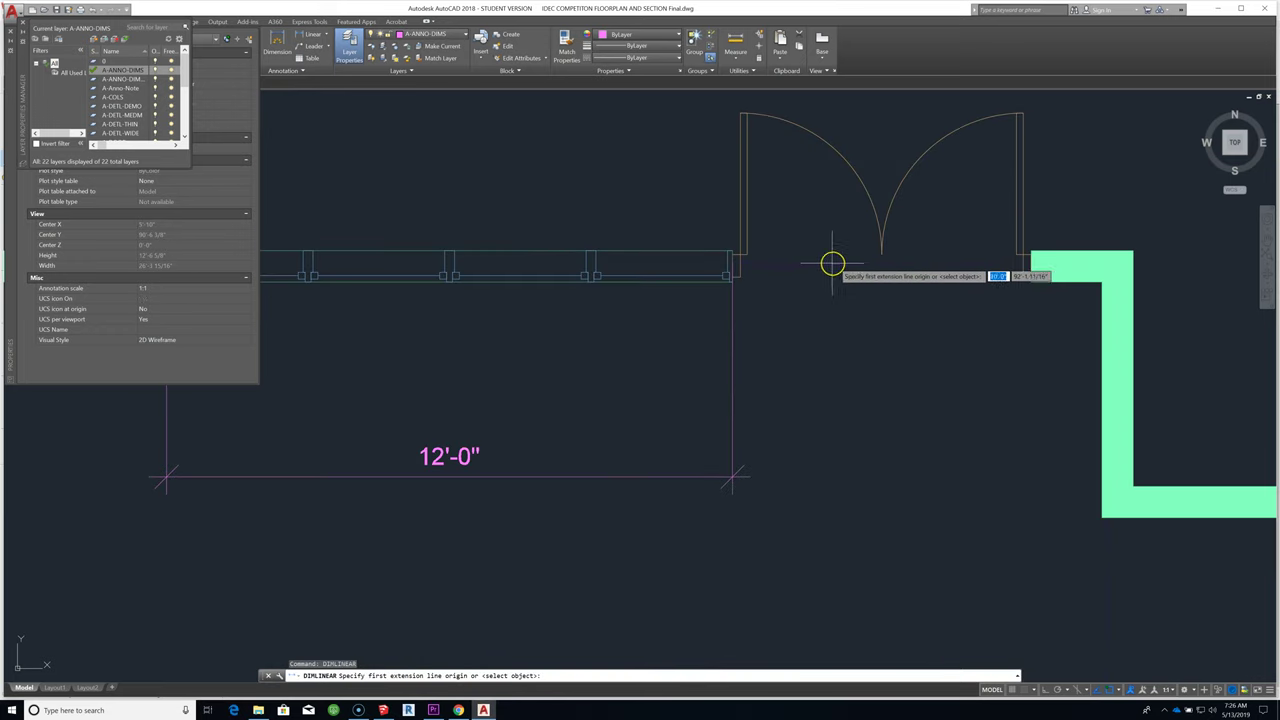
click(731, 277)
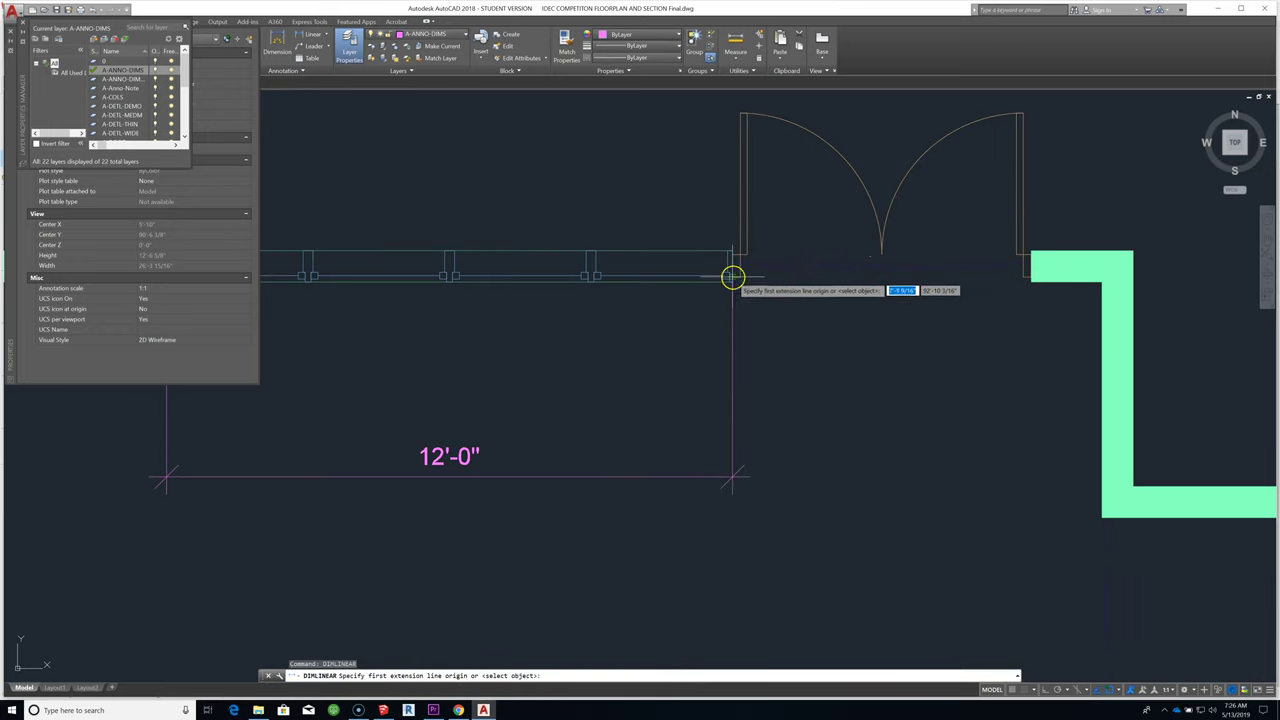
click(1031, 280)
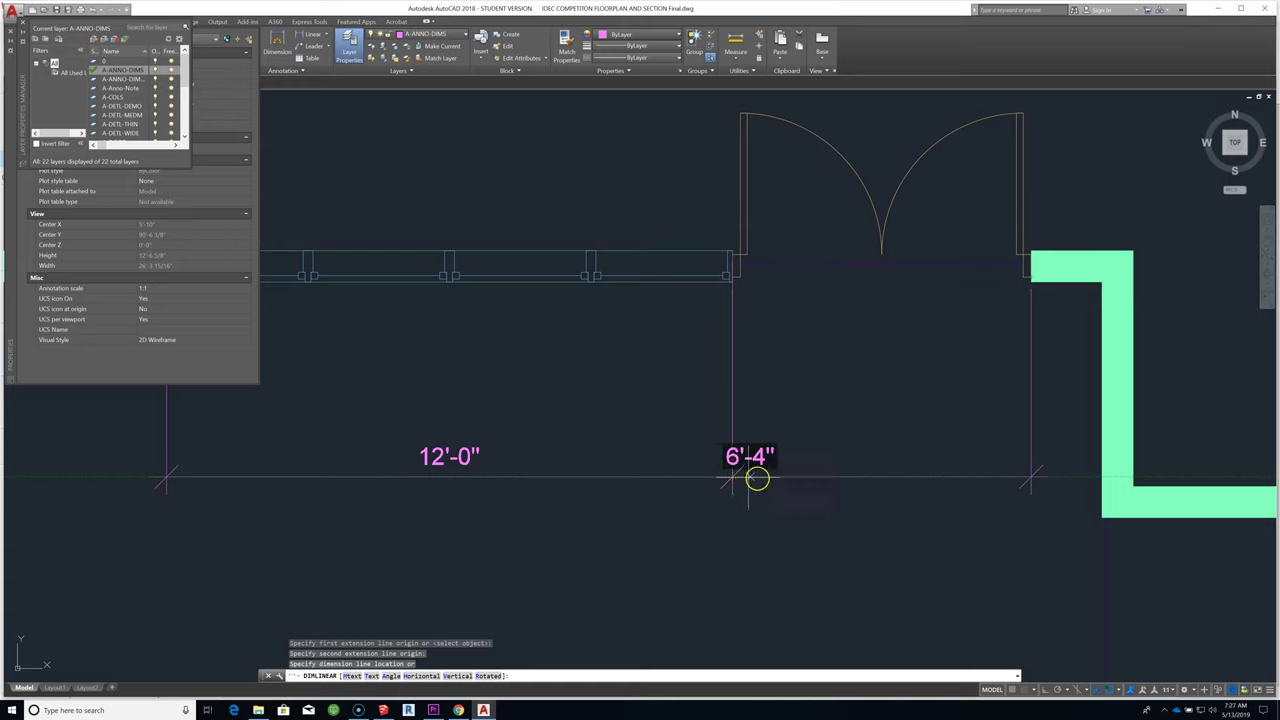
click(810, 477)
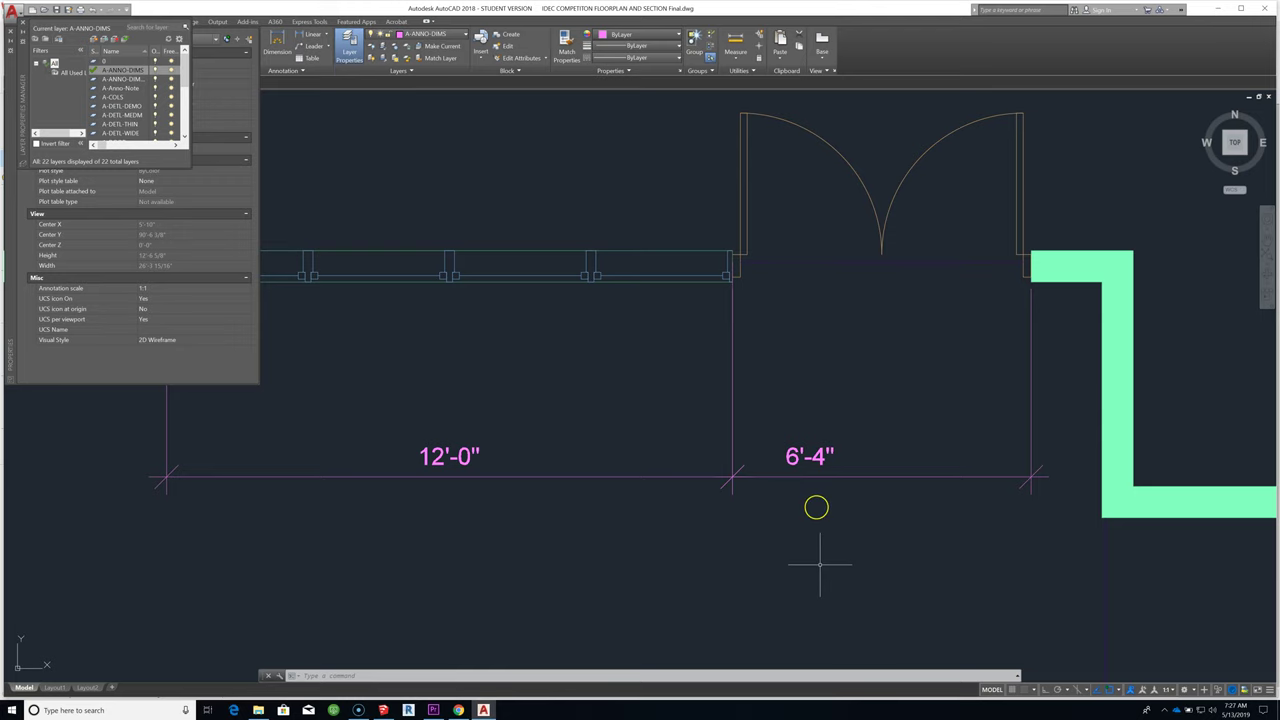
Step: Draw a vertical line, about 112 ft long with Ortho on, from the west edge of the north wall's four-panel window down past the section
scroll(829, 211, down, 8)
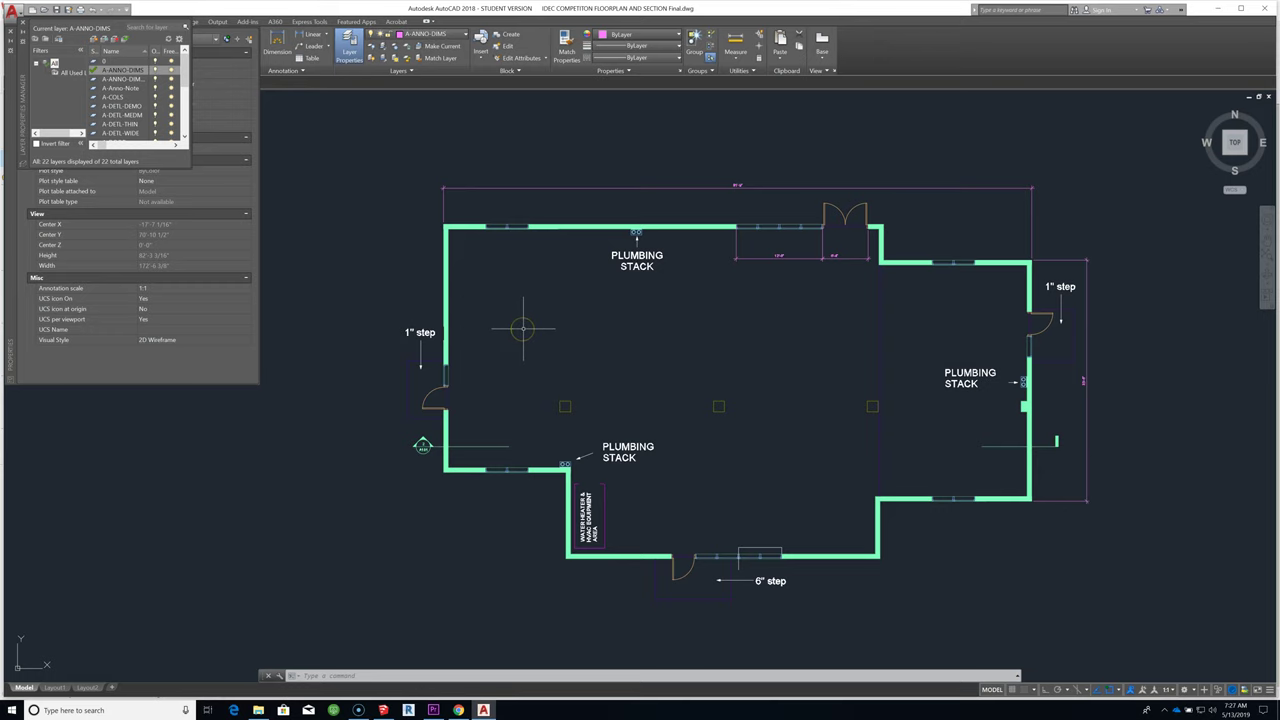
scroll(522, 328, down, 4)
scroll(529, 531, up, 2)
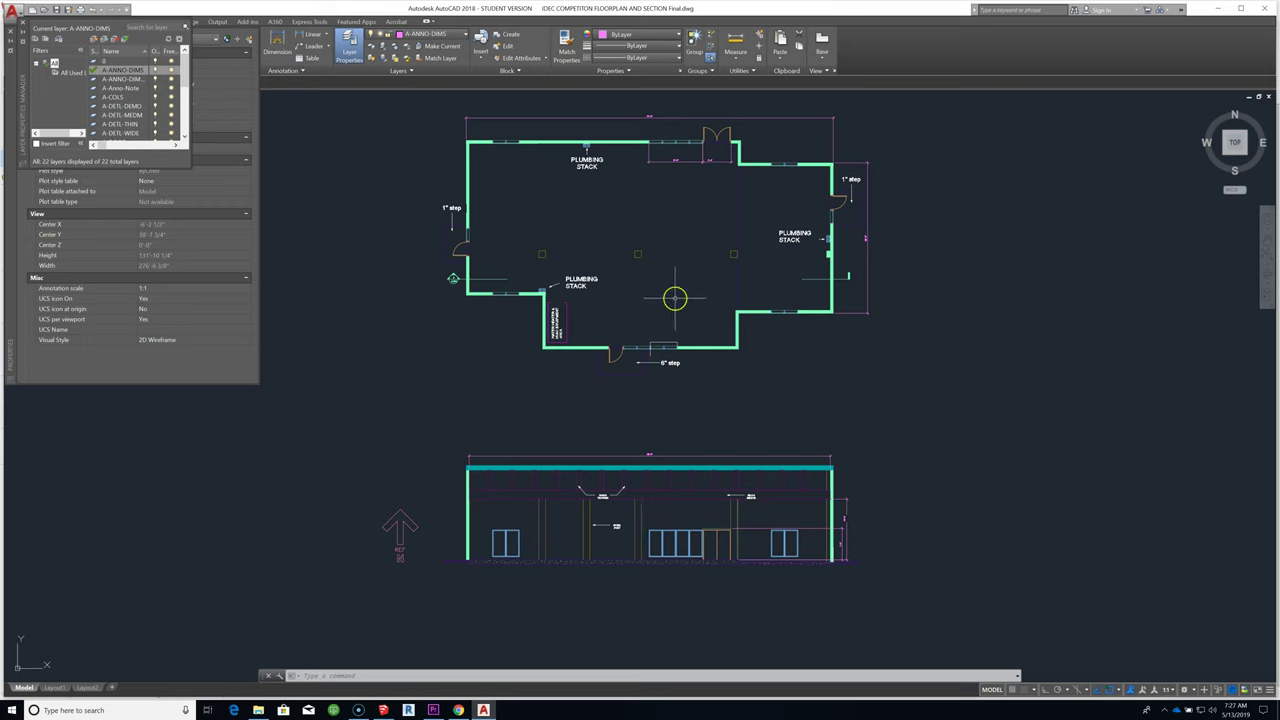
text(l)
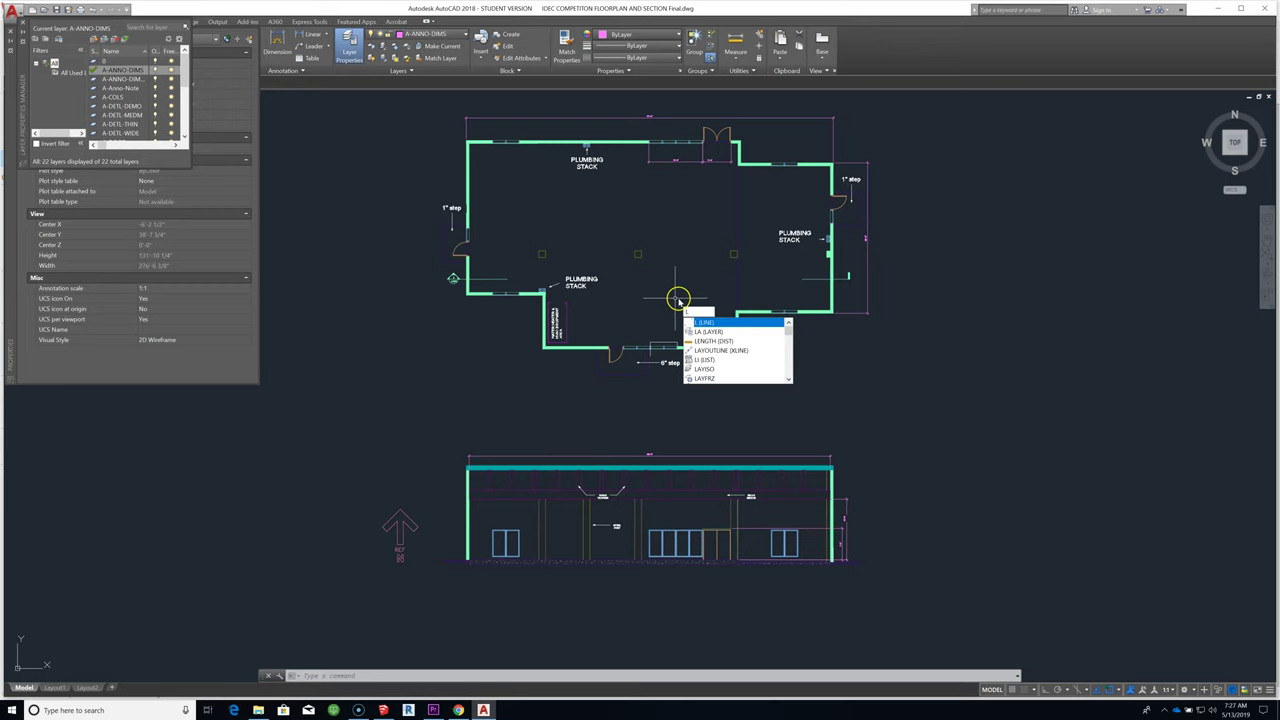
click(706, 322)
scroll(688, 190, up, 4)
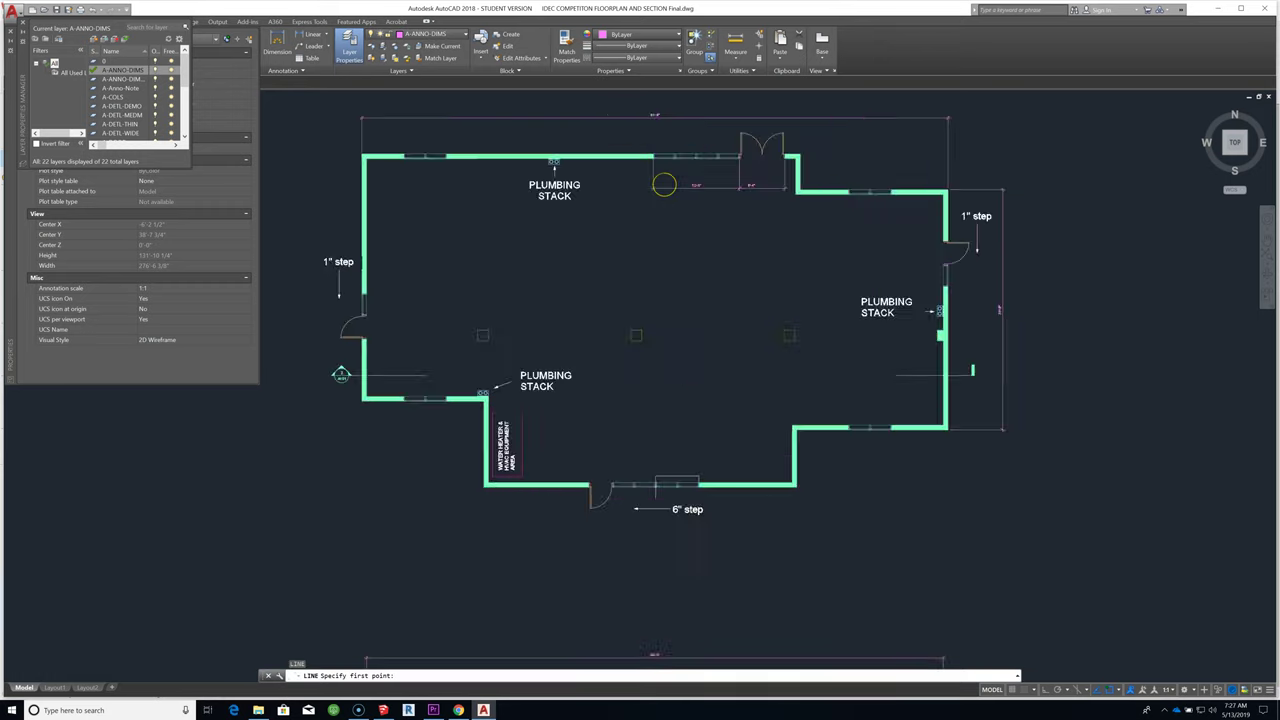
scroll(698, 190, up, 6)
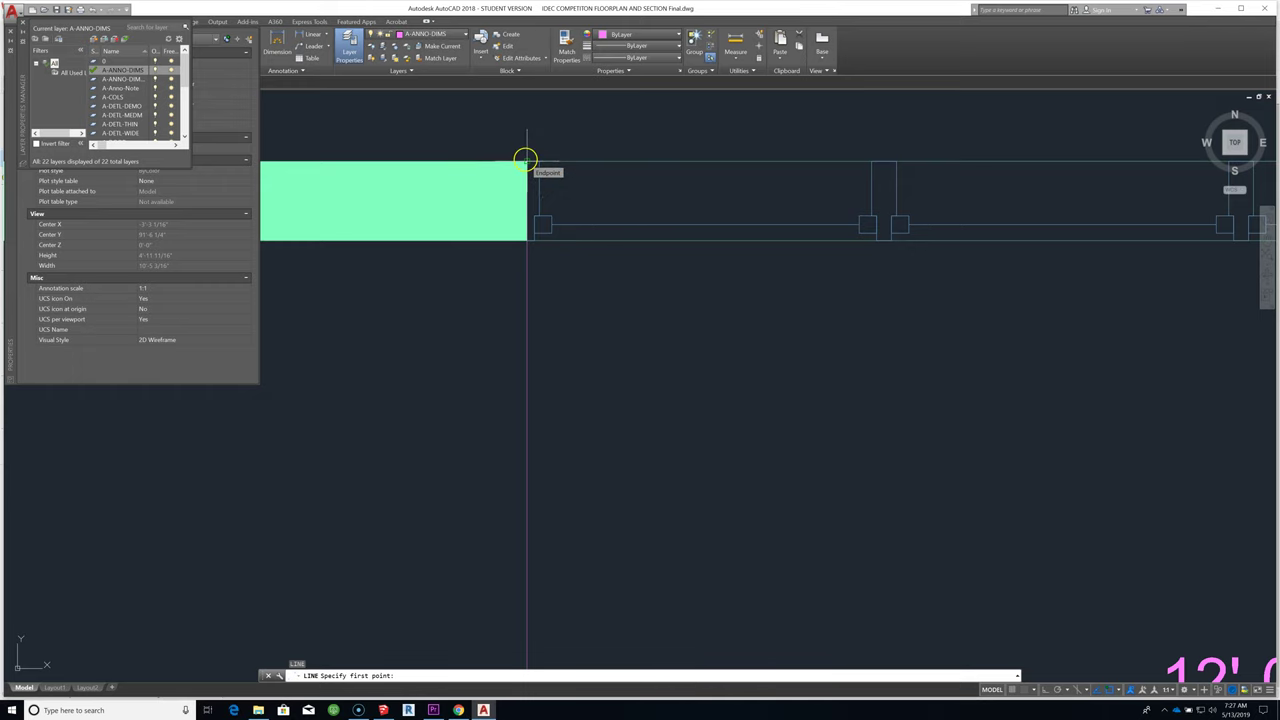
click(527, 162)
scroll(540, 210, down, 3)
scroll(540, 210, down, 6)
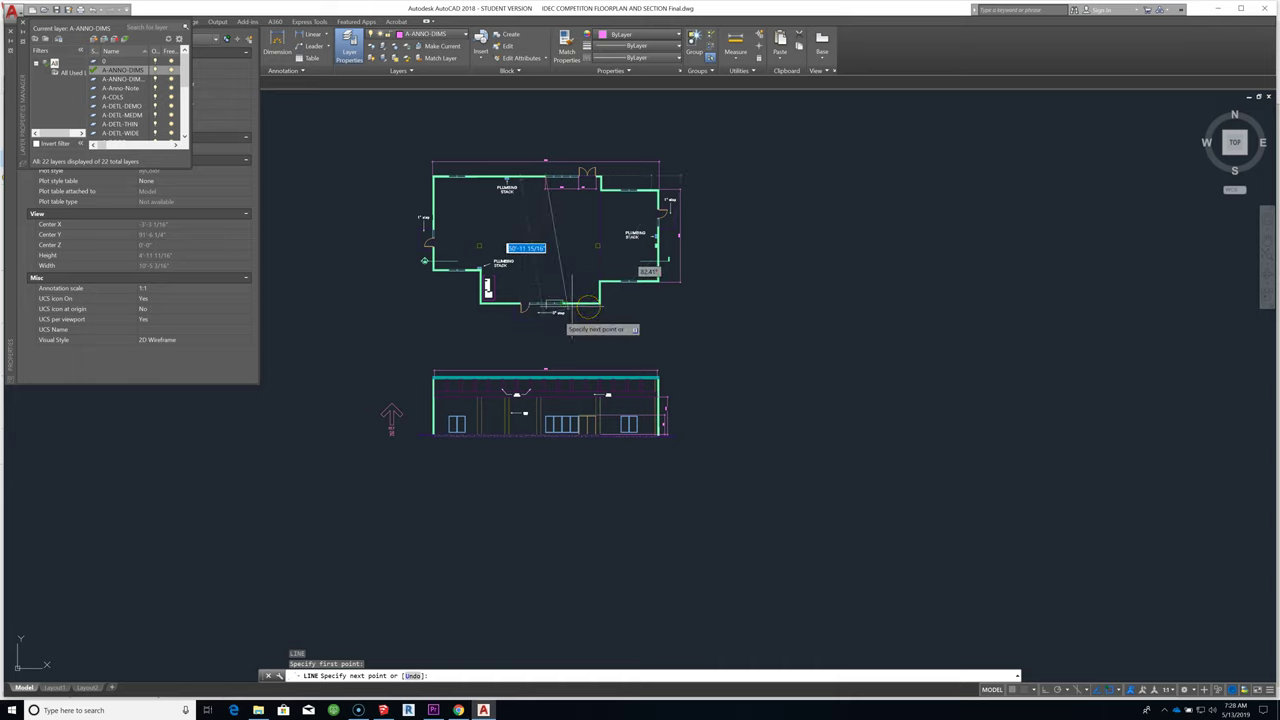
key(F8)
scroll(540, 478, up, 8)
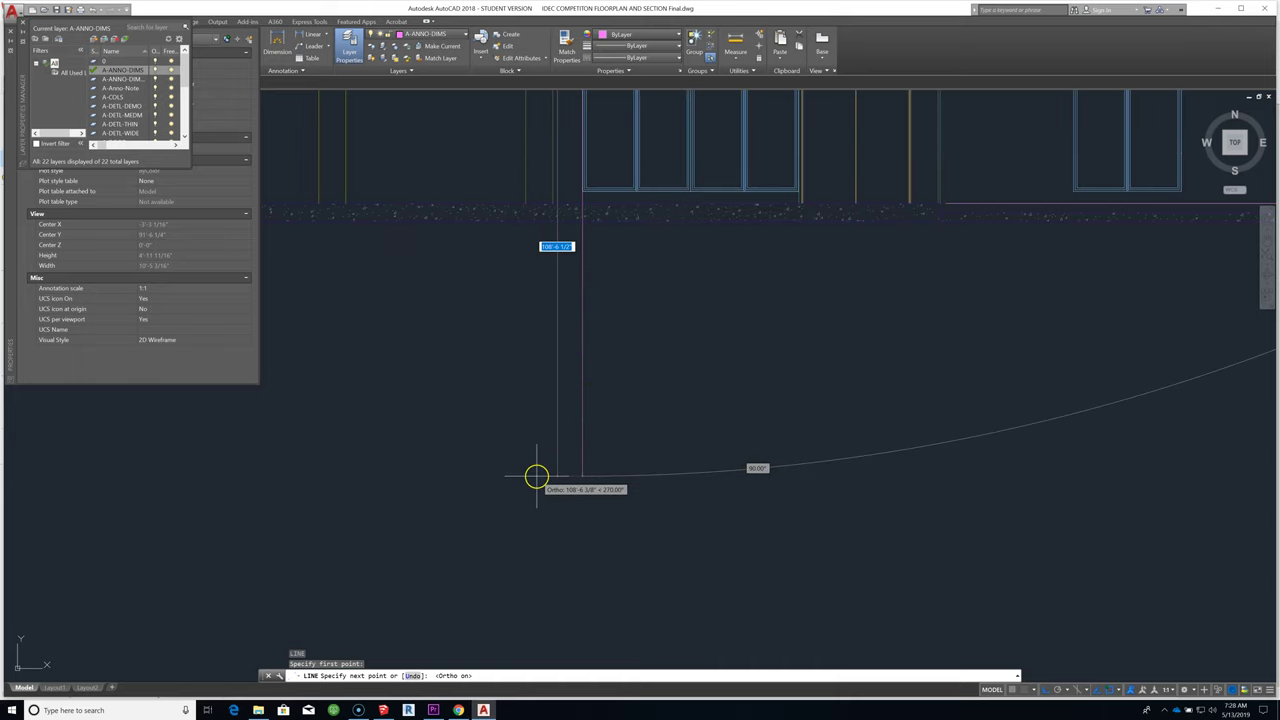
scroll(554, 432, down, 5)
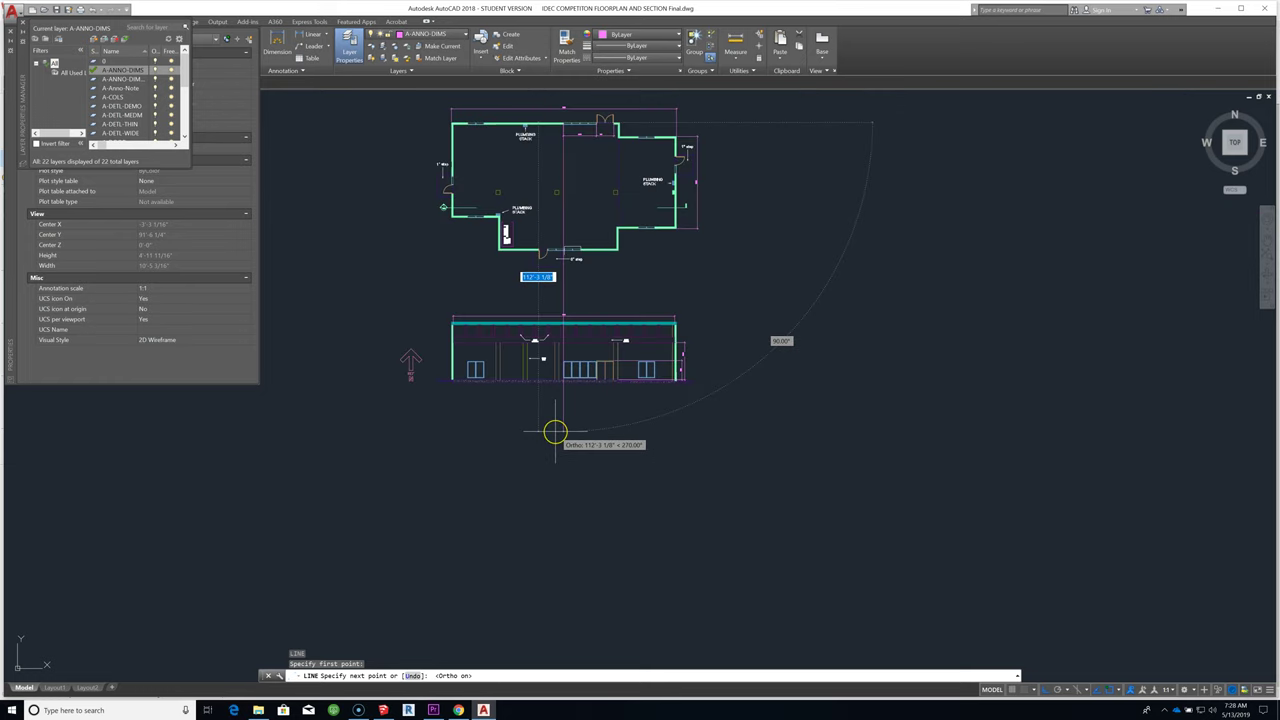
key(Escape)
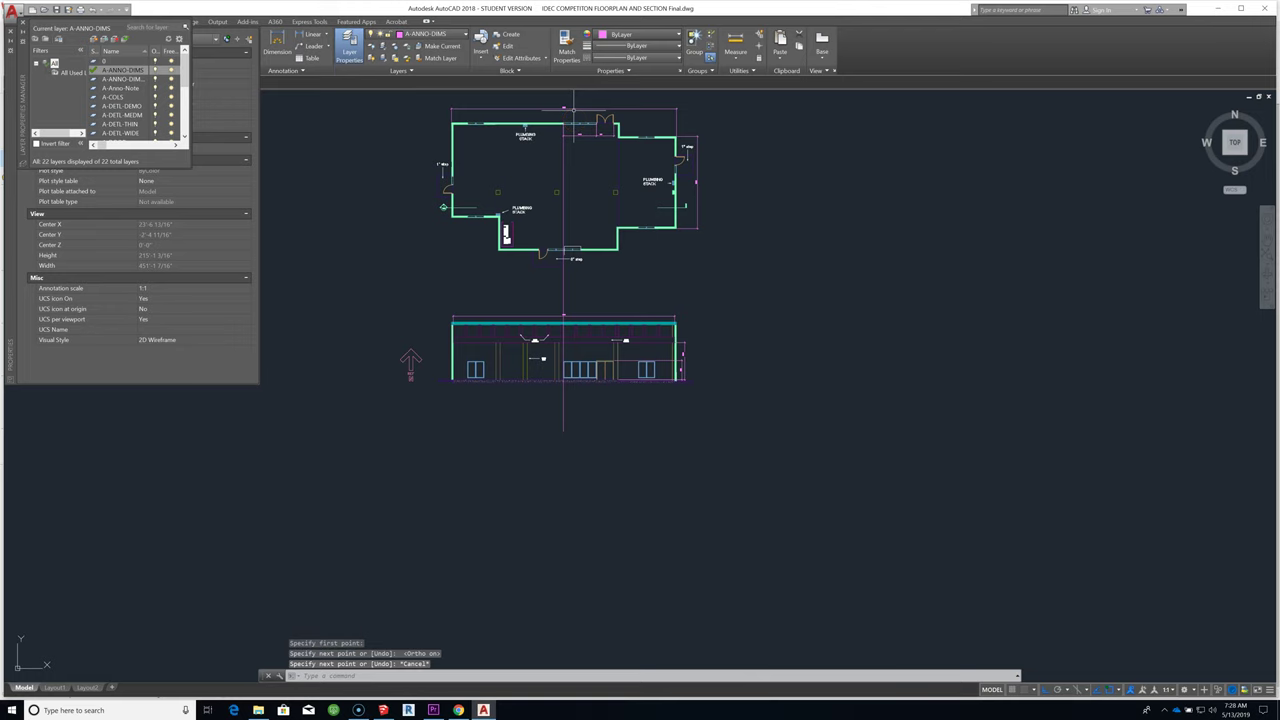
Step: Draw a vertical line from the joint between the four-panel window and the double door down past the section
right_click(566, 107)
click(605, 114)
scroll(605, 118, up, 10)
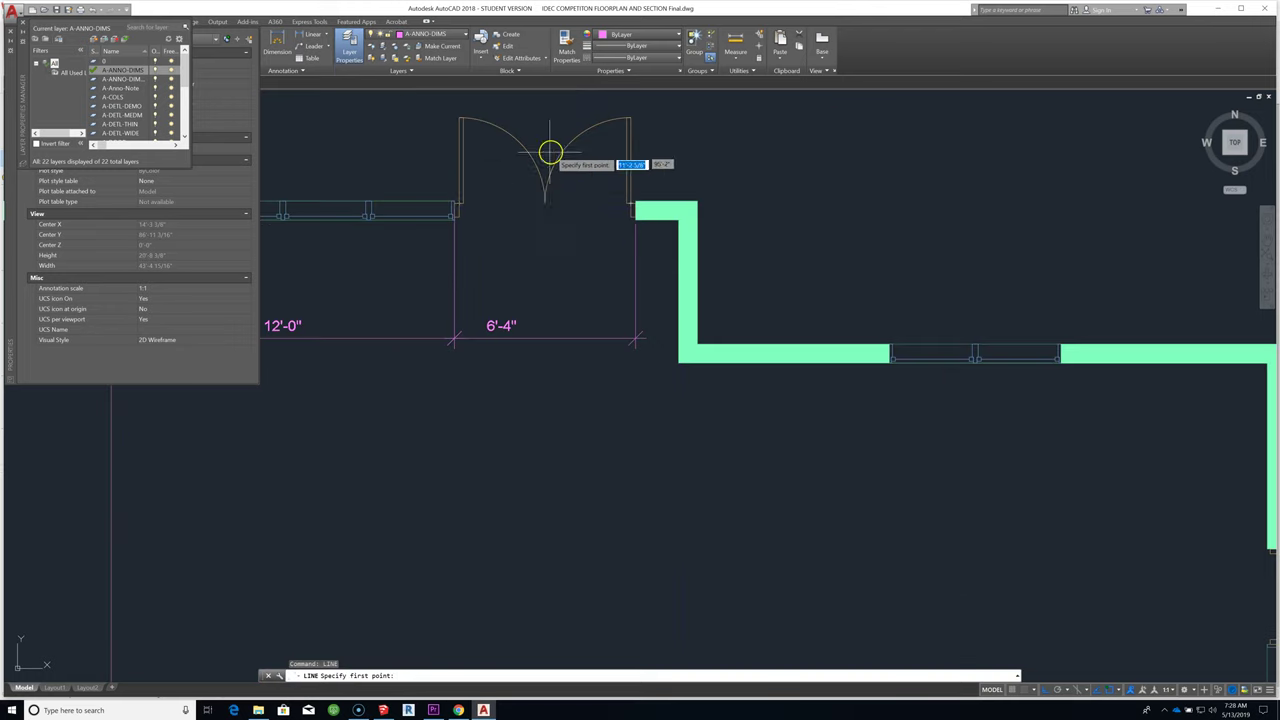
click(455, 205)
scroll(520, 195, down, 8)
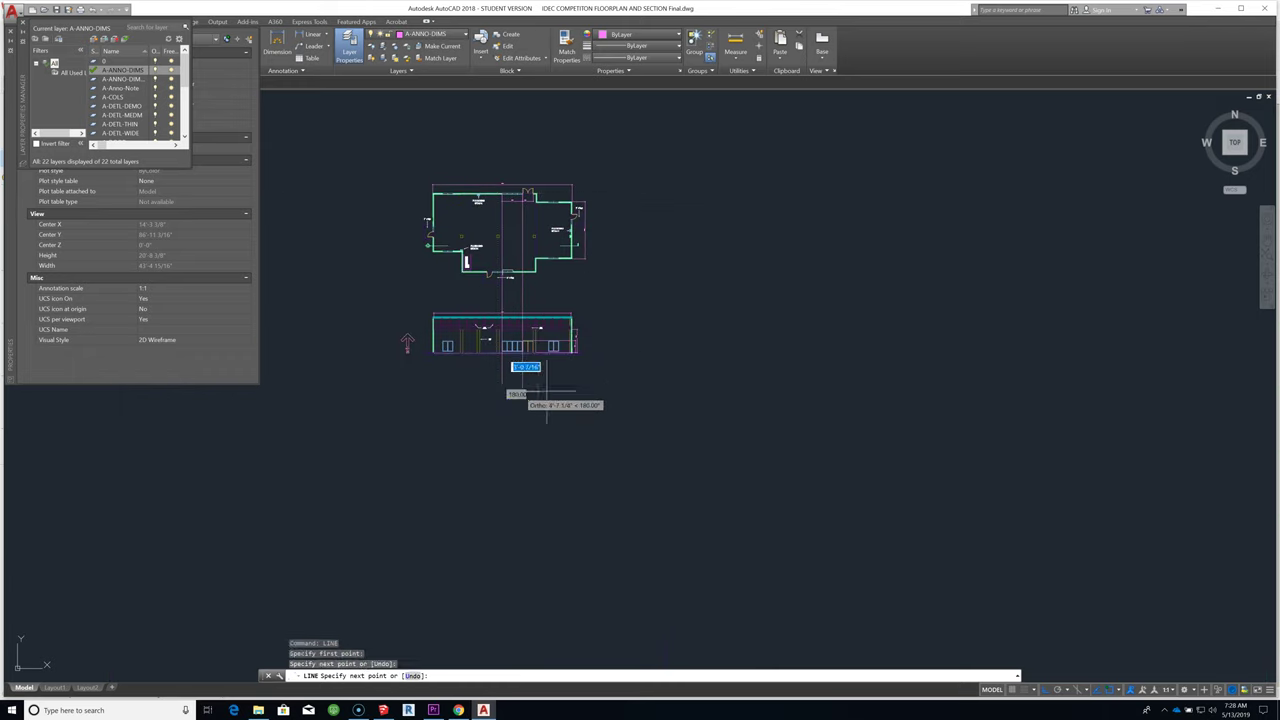
key(Escape)
Step: Draw a vertical line from the double door opening's east wall corner in the plan down past the section
scroll(530, 201, up, 5)
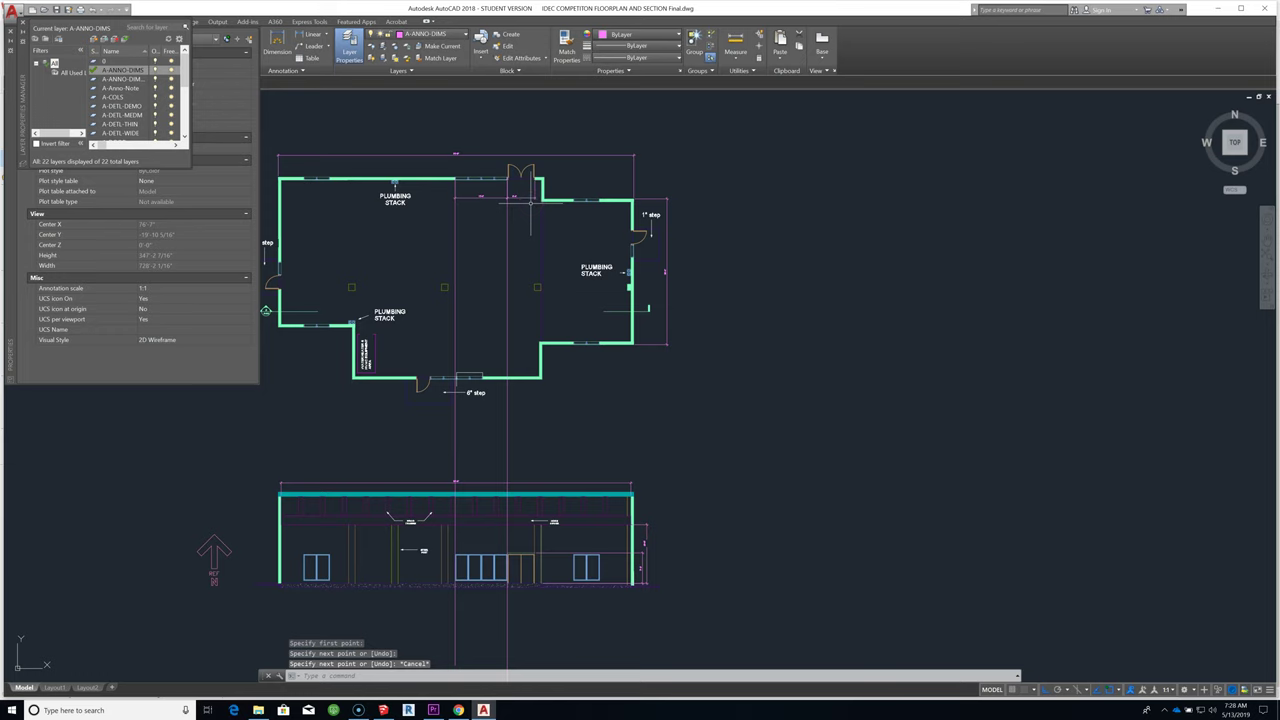
right_click(520, 186)
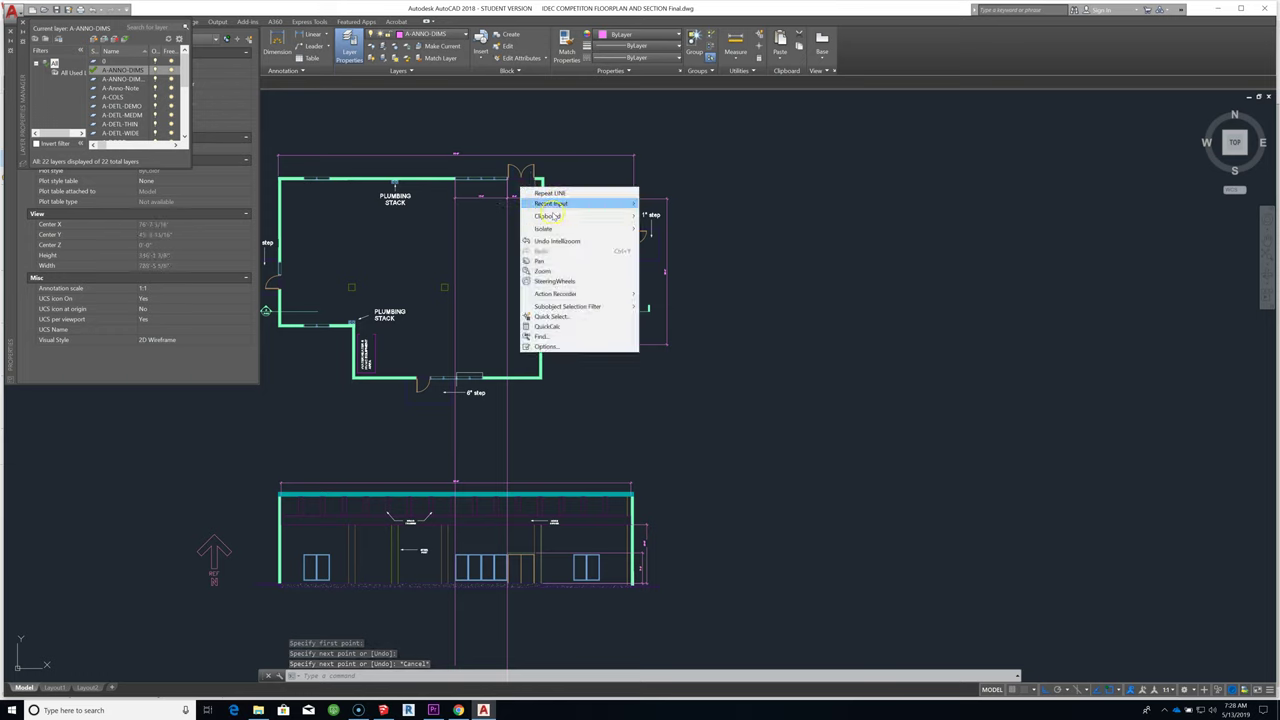
mouse_move(561, 203)
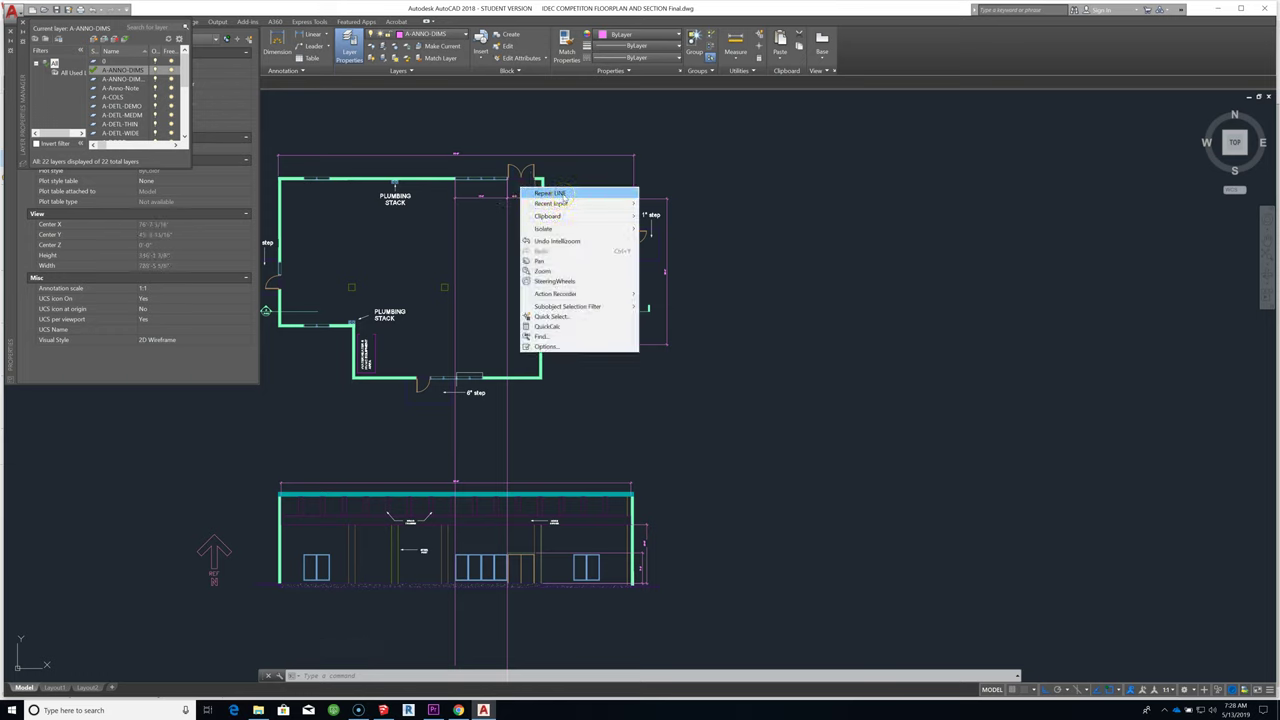
click(562, 193)
scroll(528, 172, up, 10)
click(620, 313)
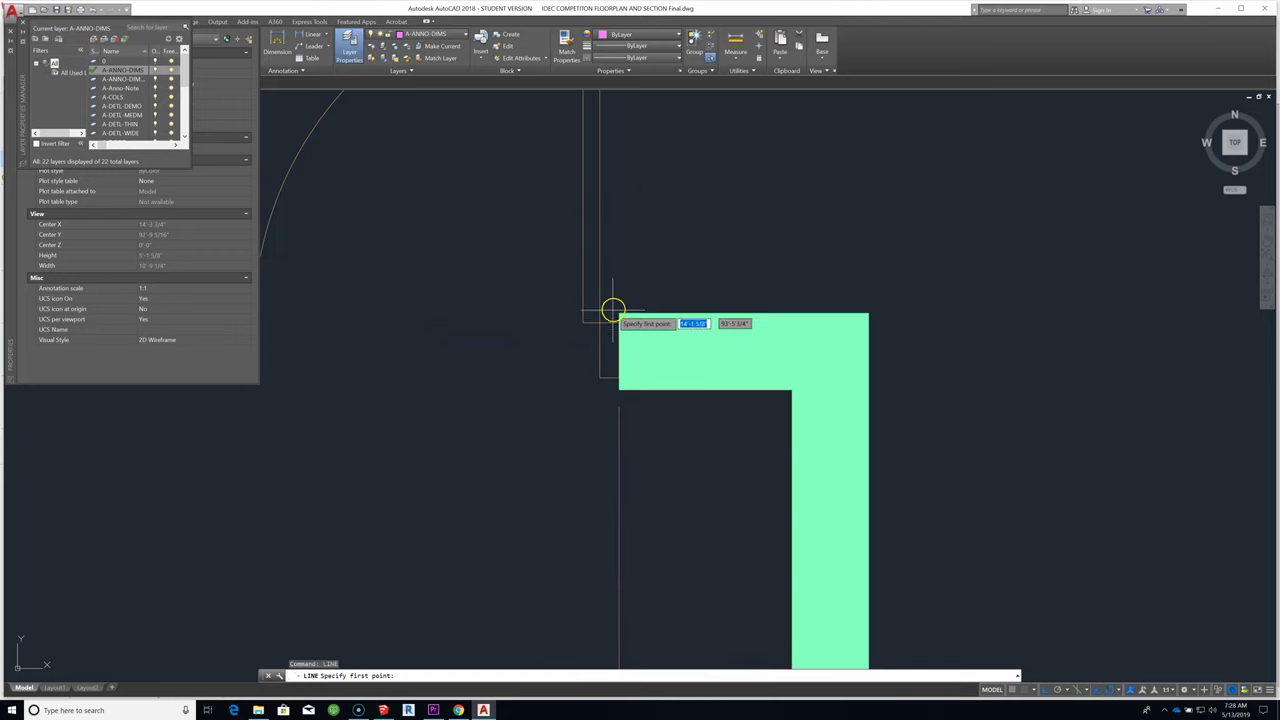
scroll(622, 300, down, 10)
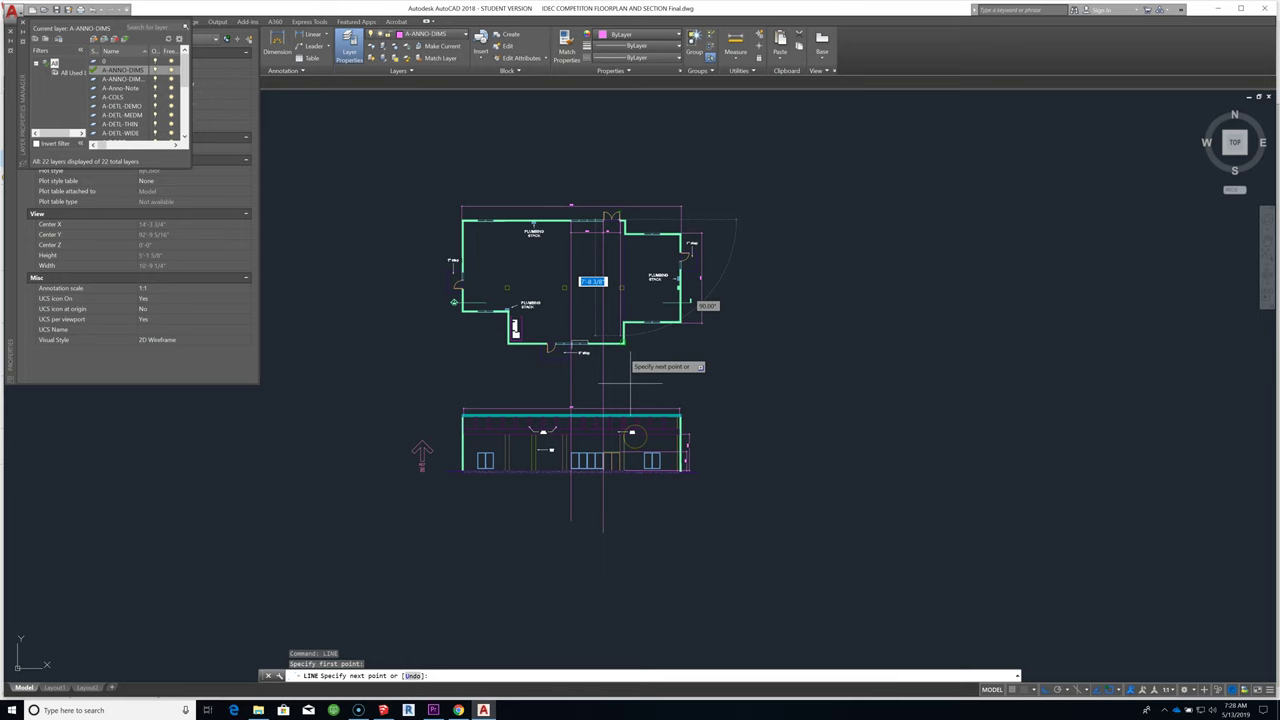
key(Escape)
Step: Examine how the three projected lines align with the four-panel window and double door in the section
scroll(655, 474, up, 2)
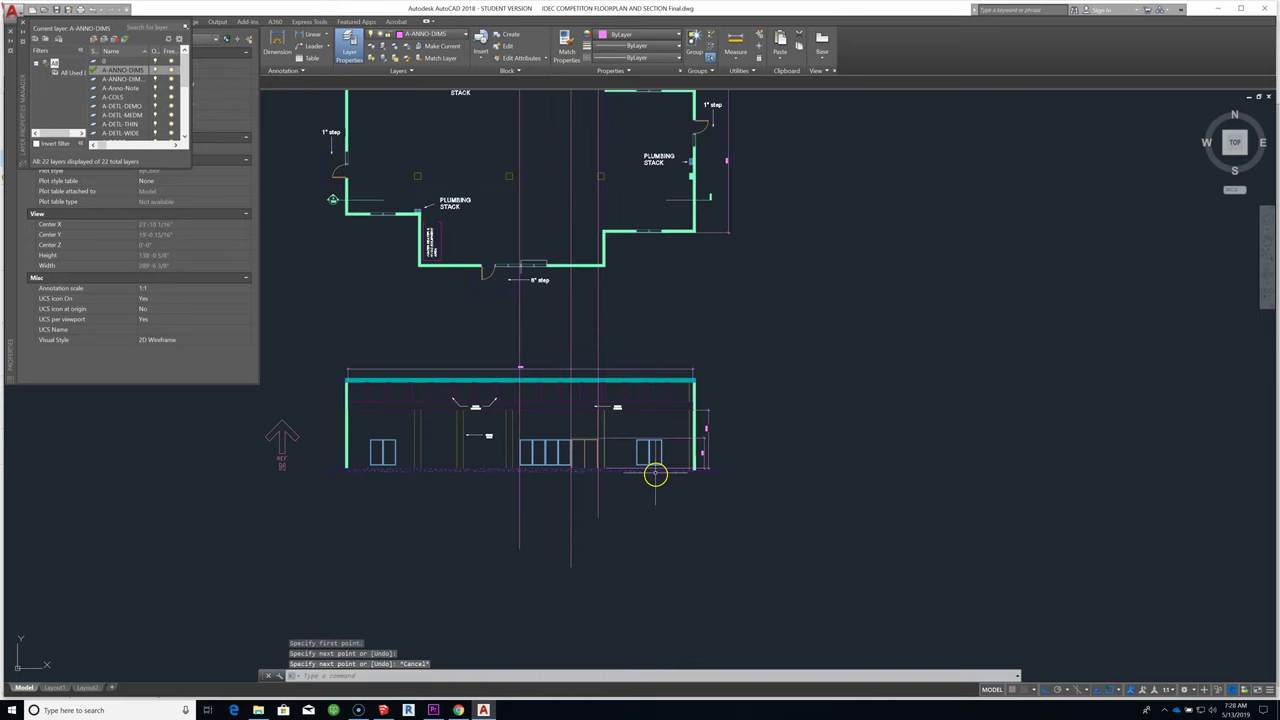
scroll(603, 430, down, 2)
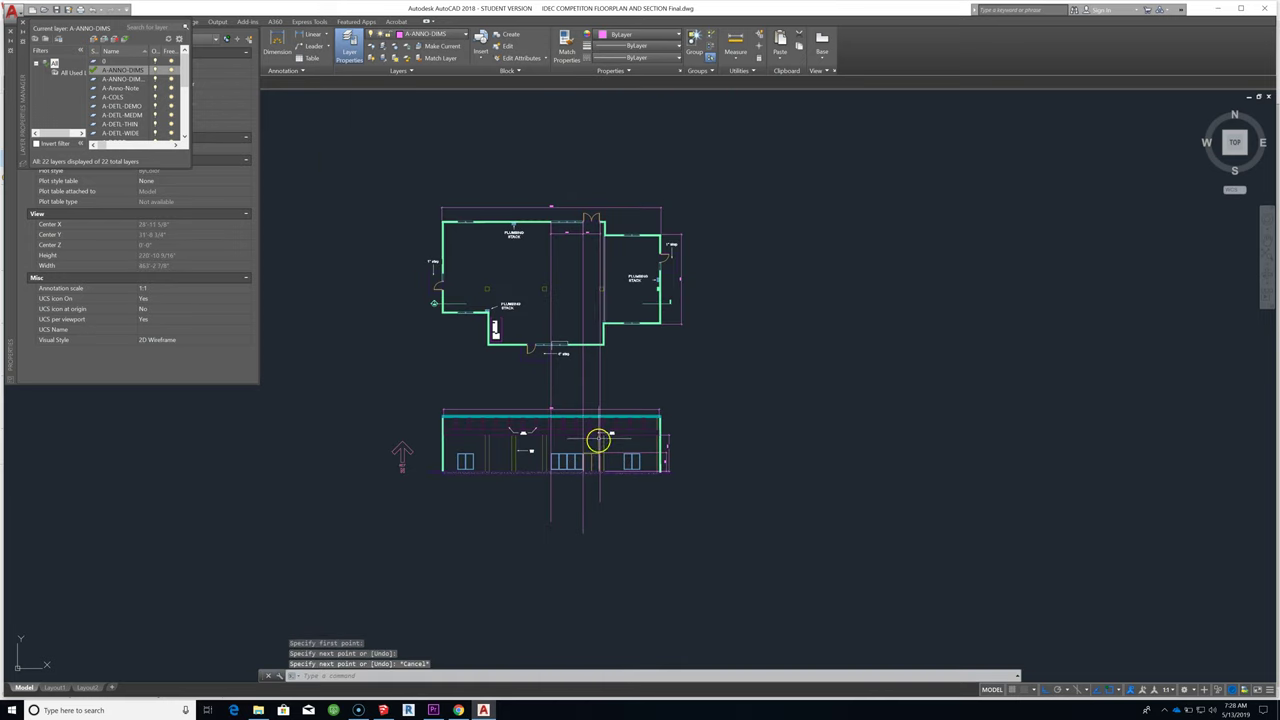
scroll(581, 548, up, 4)
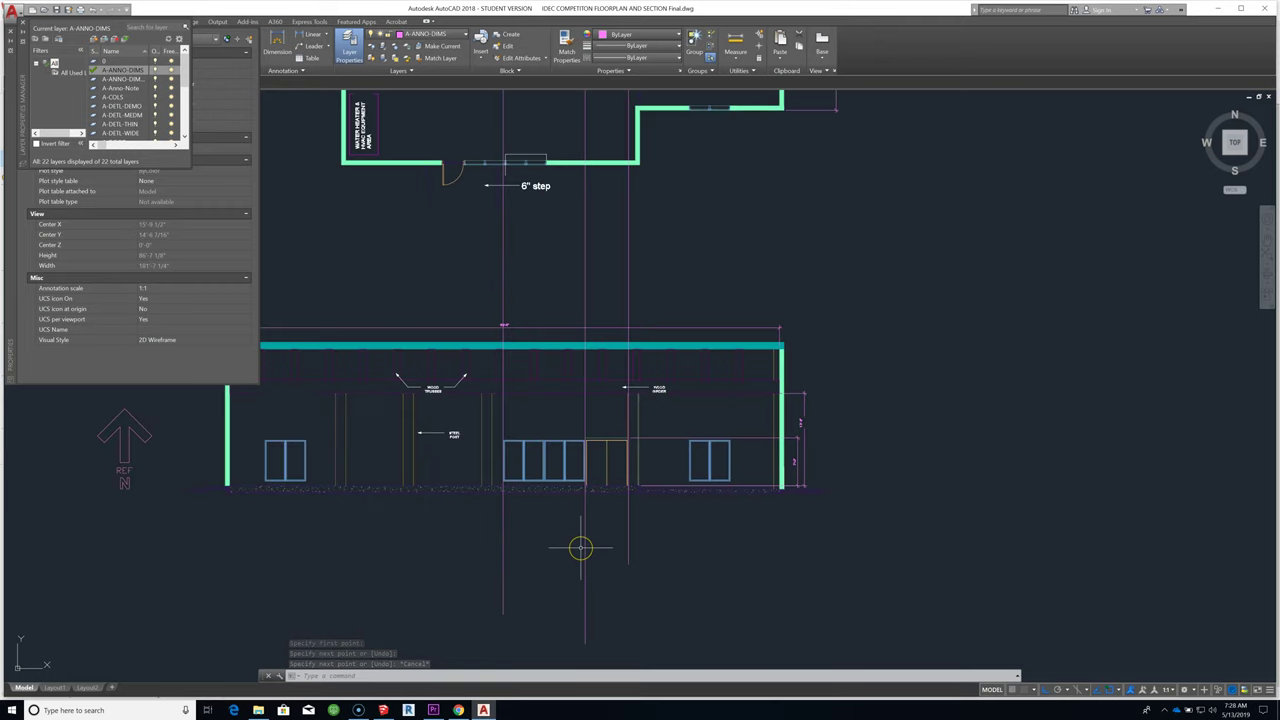
scroll(590, 543, down, 5)
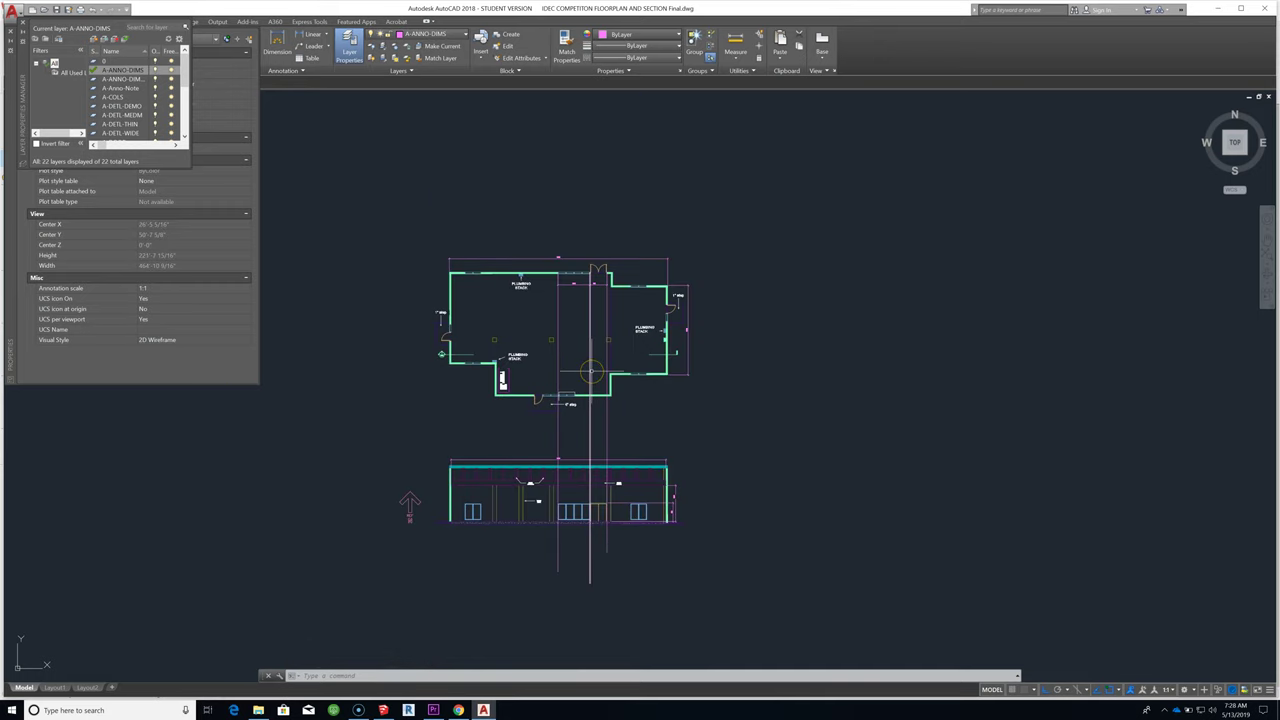
scroll(585, 521, up, 4)
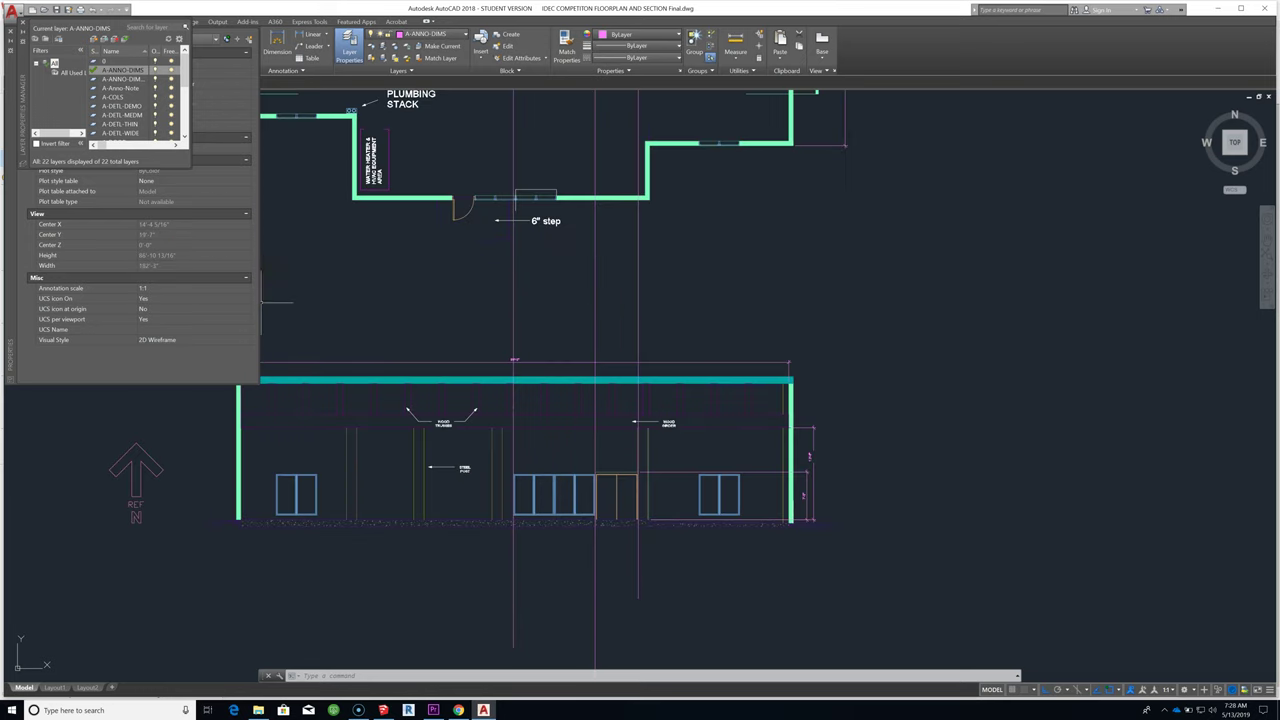
scroll(500, 506, up, 2)
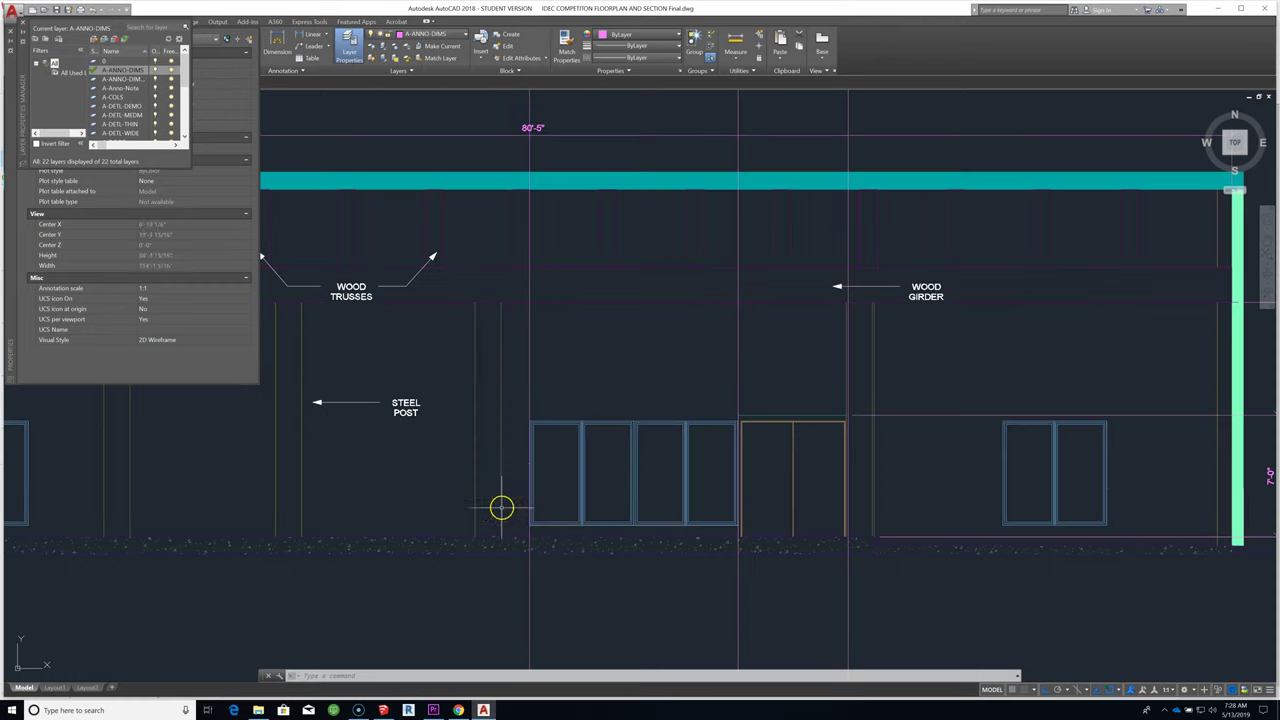
scroll(531, 440, up, 2)
scroll(540, 389, up, 2)
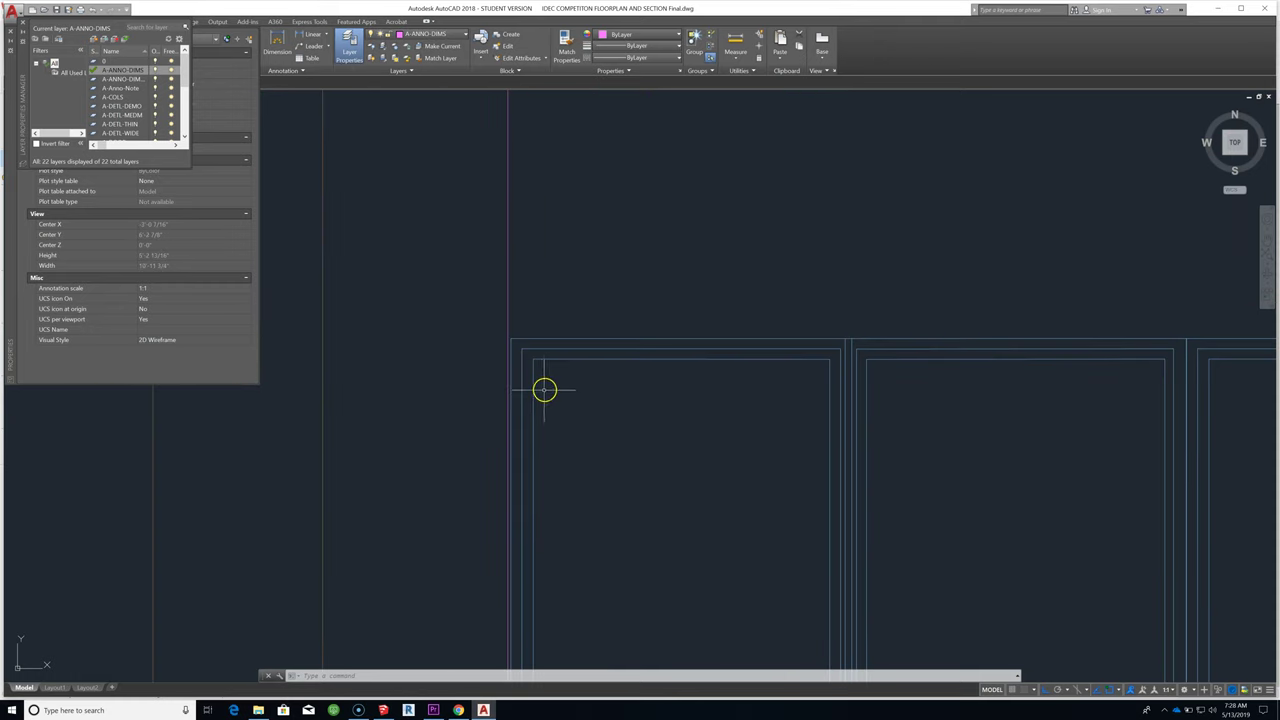
scroll(547, 385, up, 2)
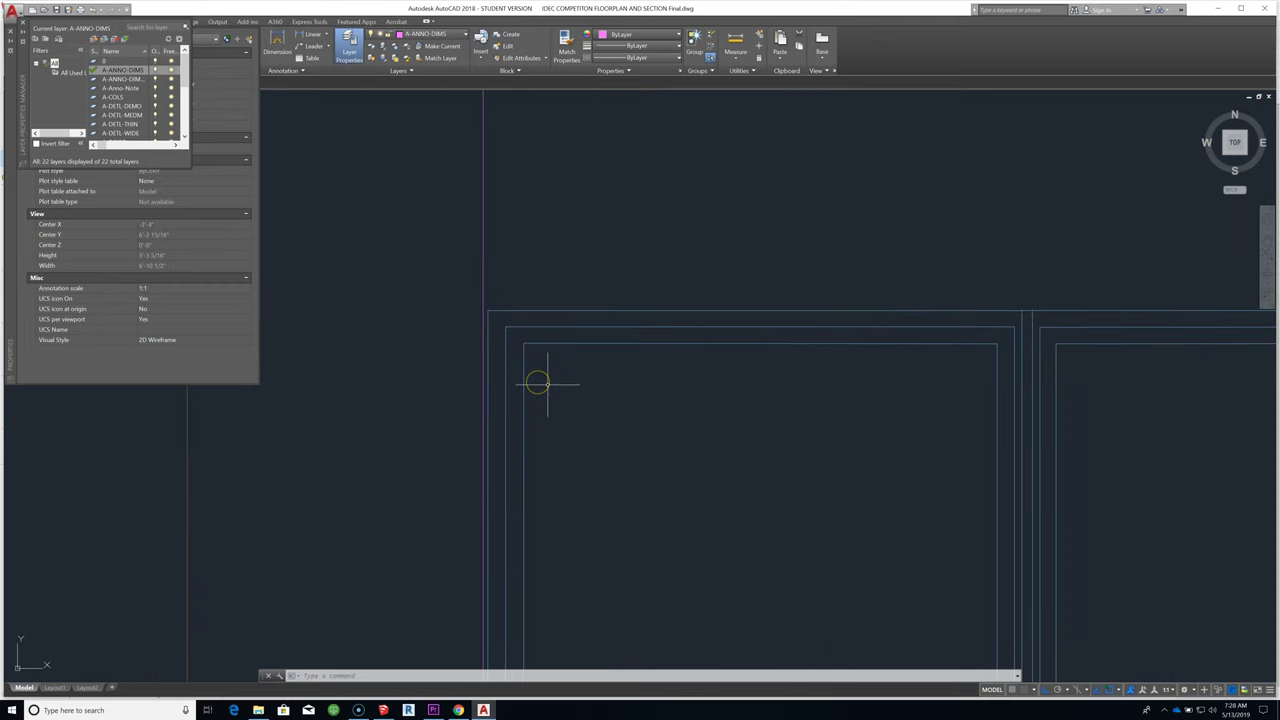
scroll(493, 329, down, 2)
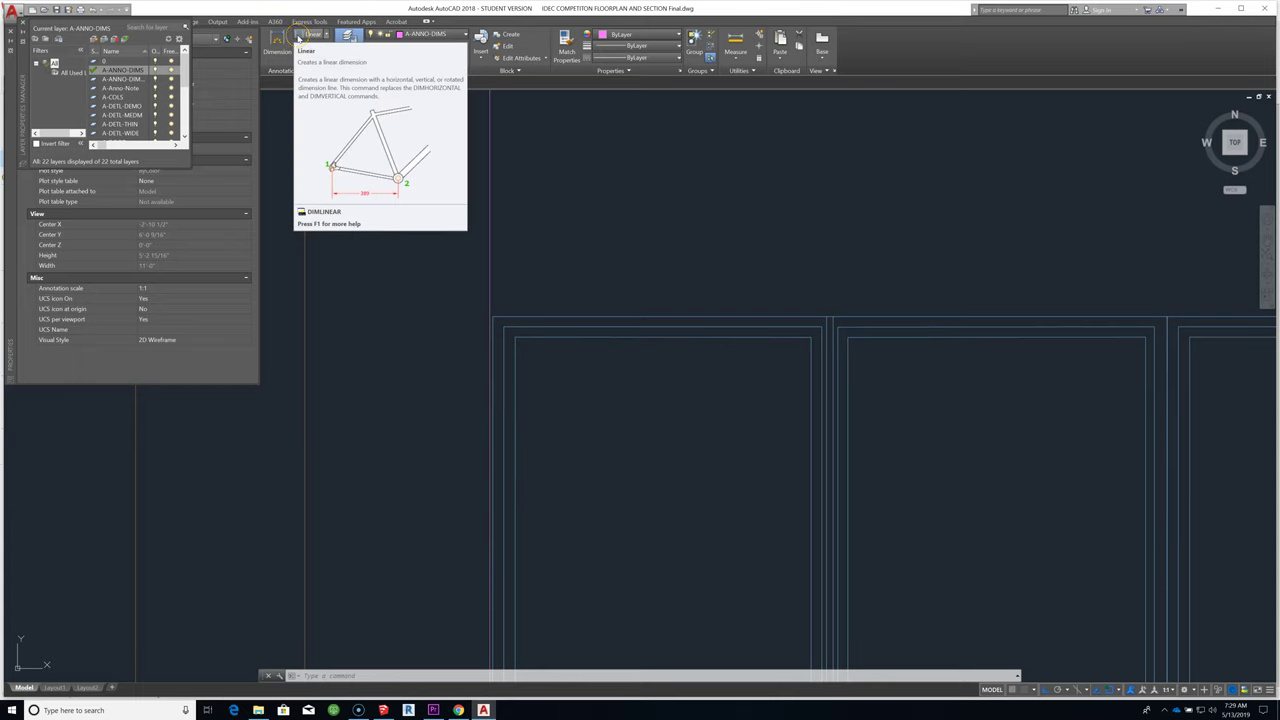
Step: Dimension the gap from the section window's upper-left corner perpendicular to the first projected line, placing the dimension below the section
click(298, 38)
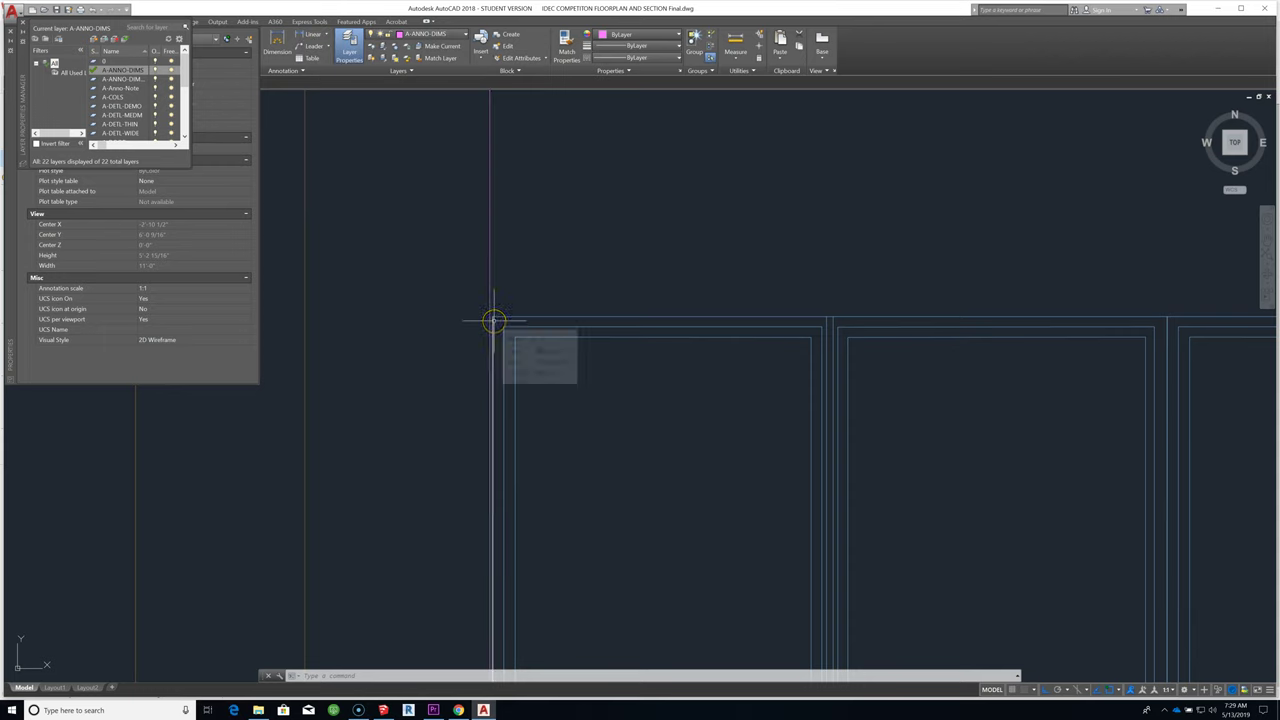
click(278, 36)
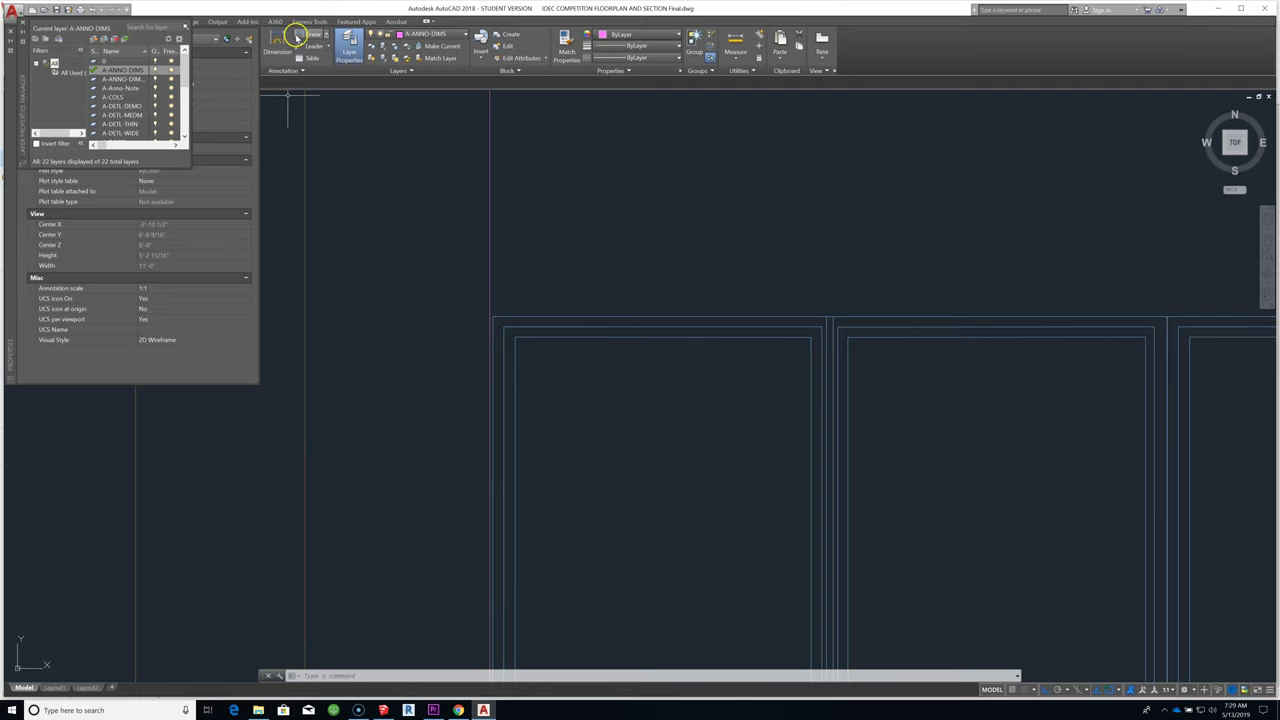
click(492, 319)
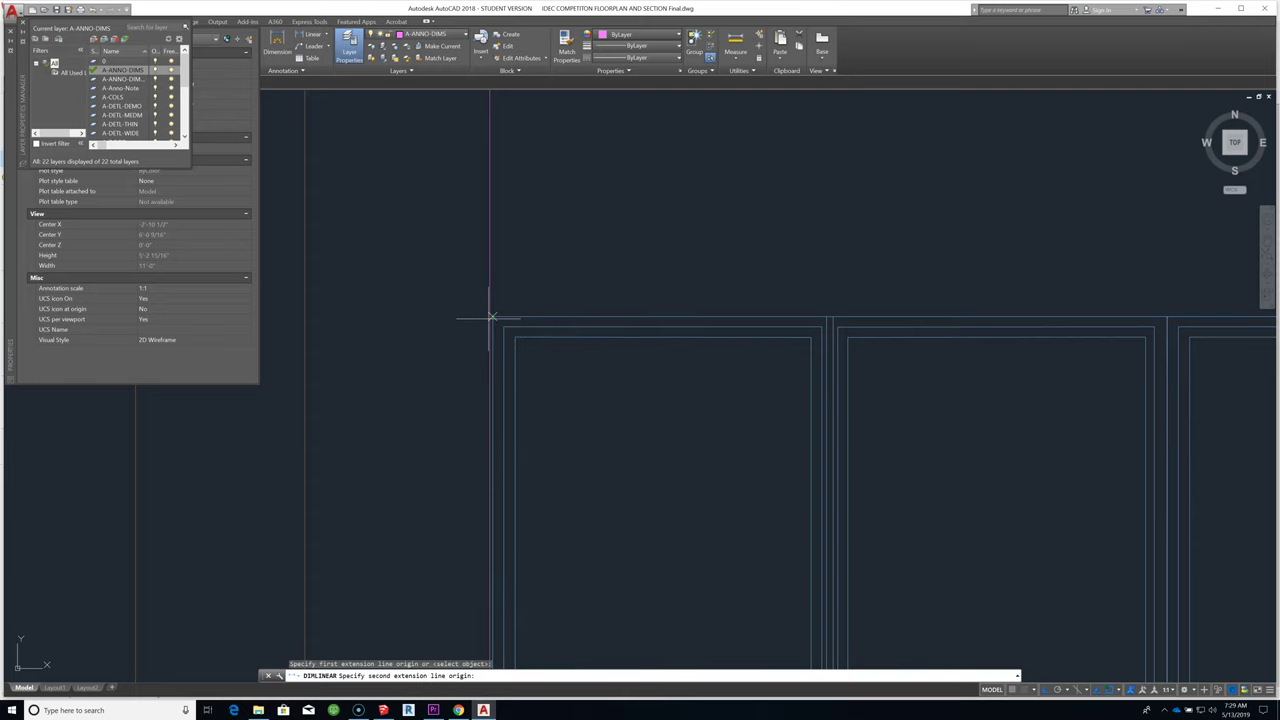
scroll(491, 317, up, 3)
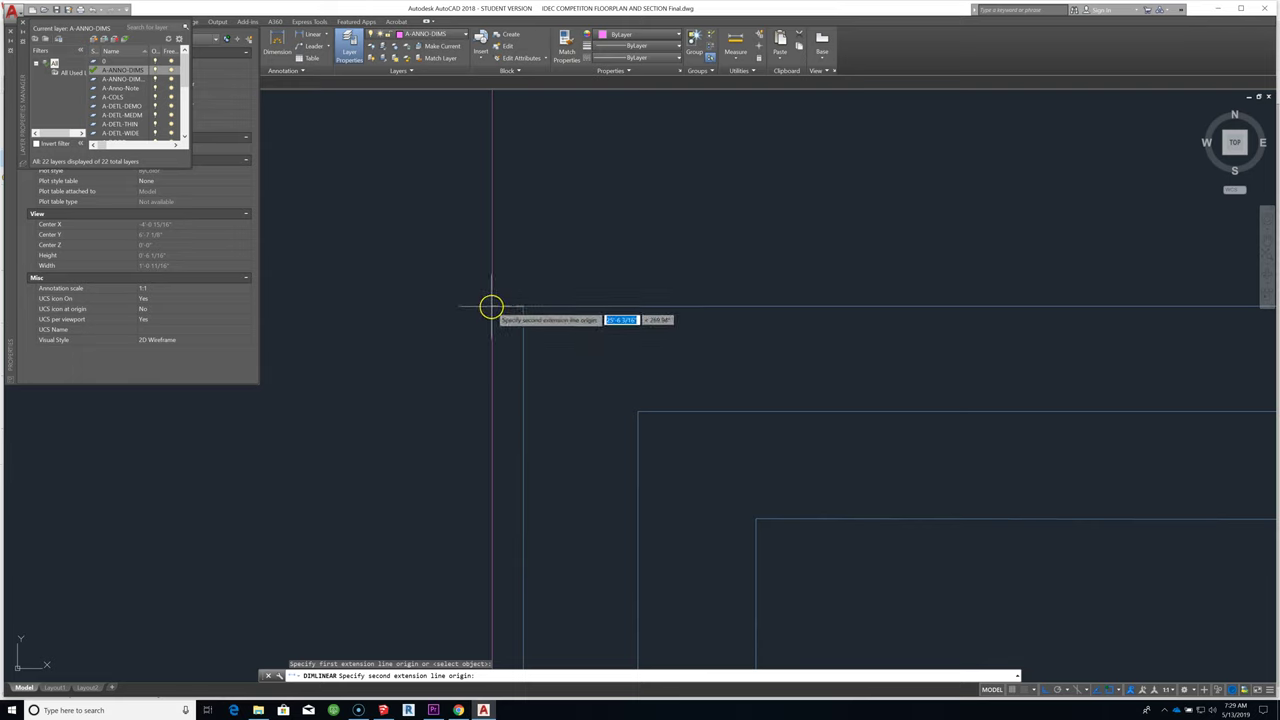
text(per)
key(Return)
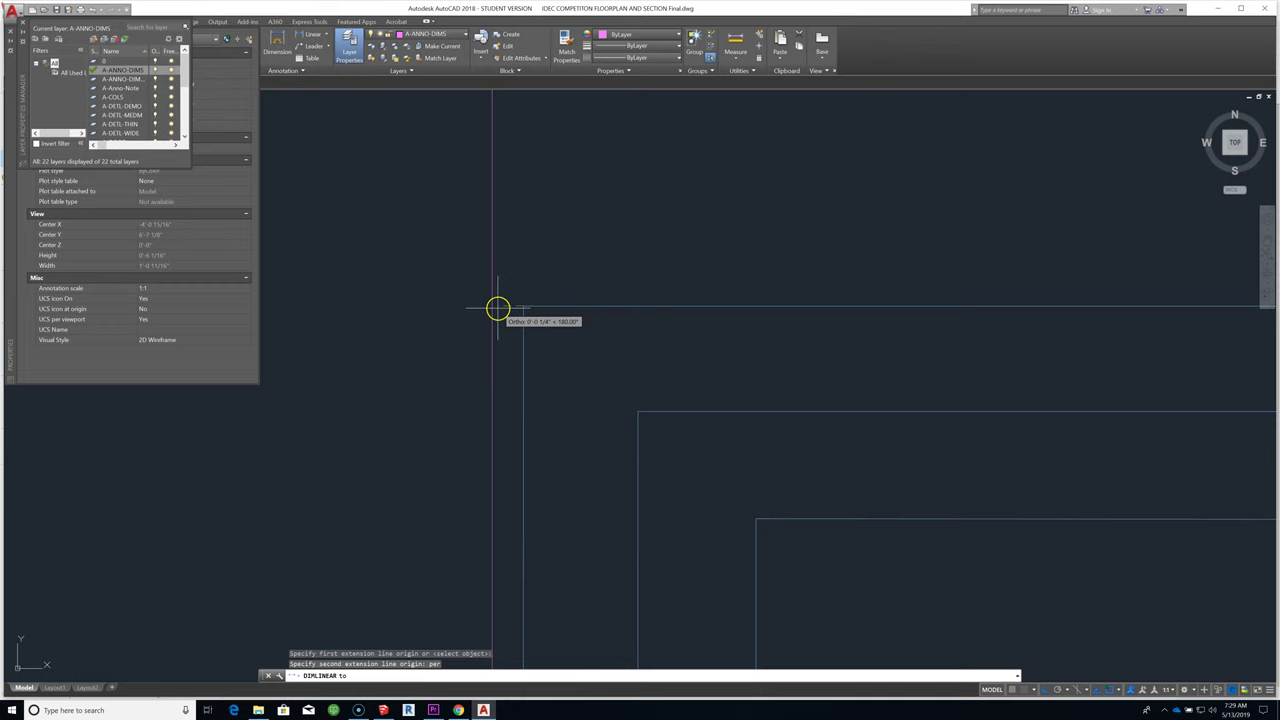
click(523, 279)
scroll(510, 310, down, 4)
scroll(518, 293, up, 2)
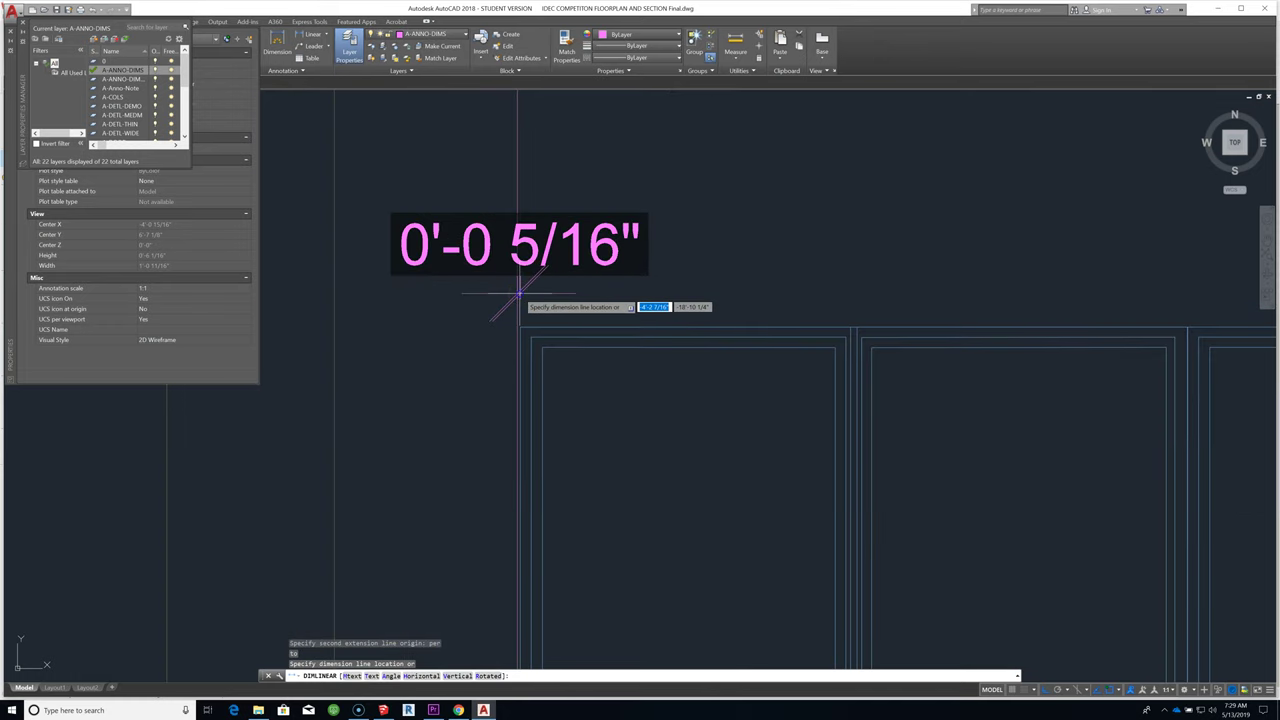
scroll(518, 293, down, 3)
click(497, 309)
scroll(520, 366, up, 5)
scroll(414, 377, down, 3)
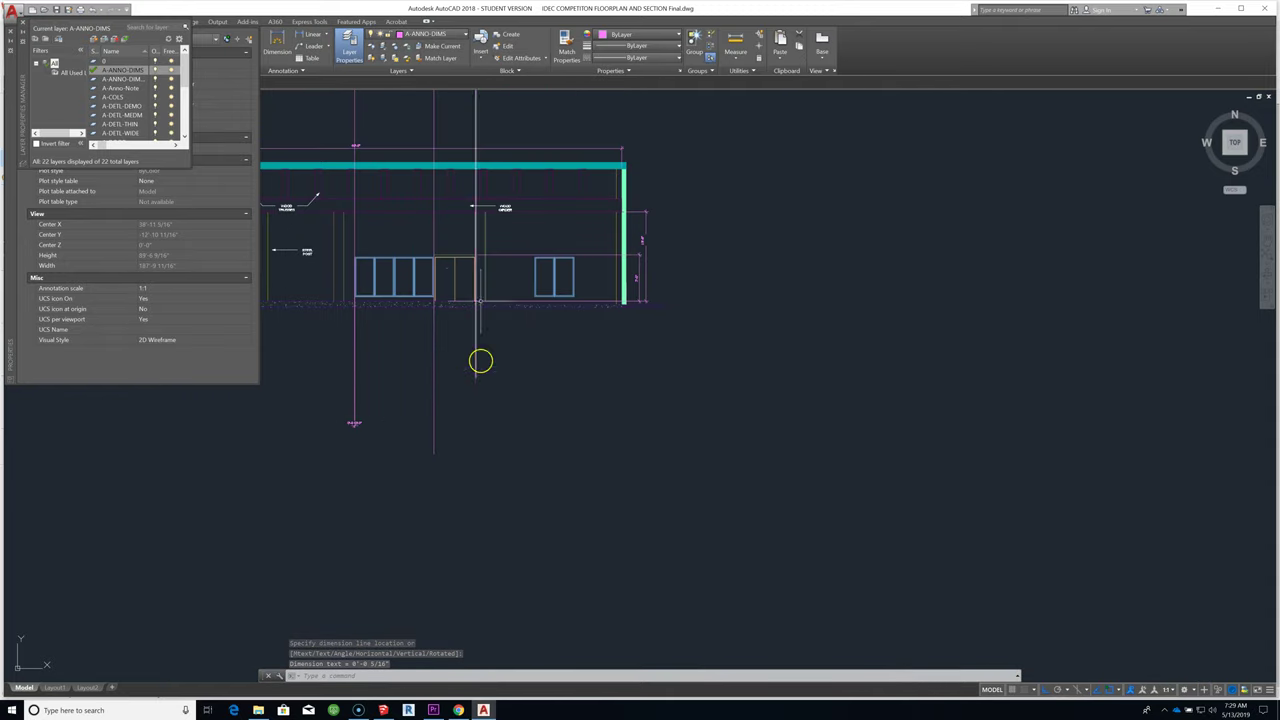
scroll(534, 322, up, 6)
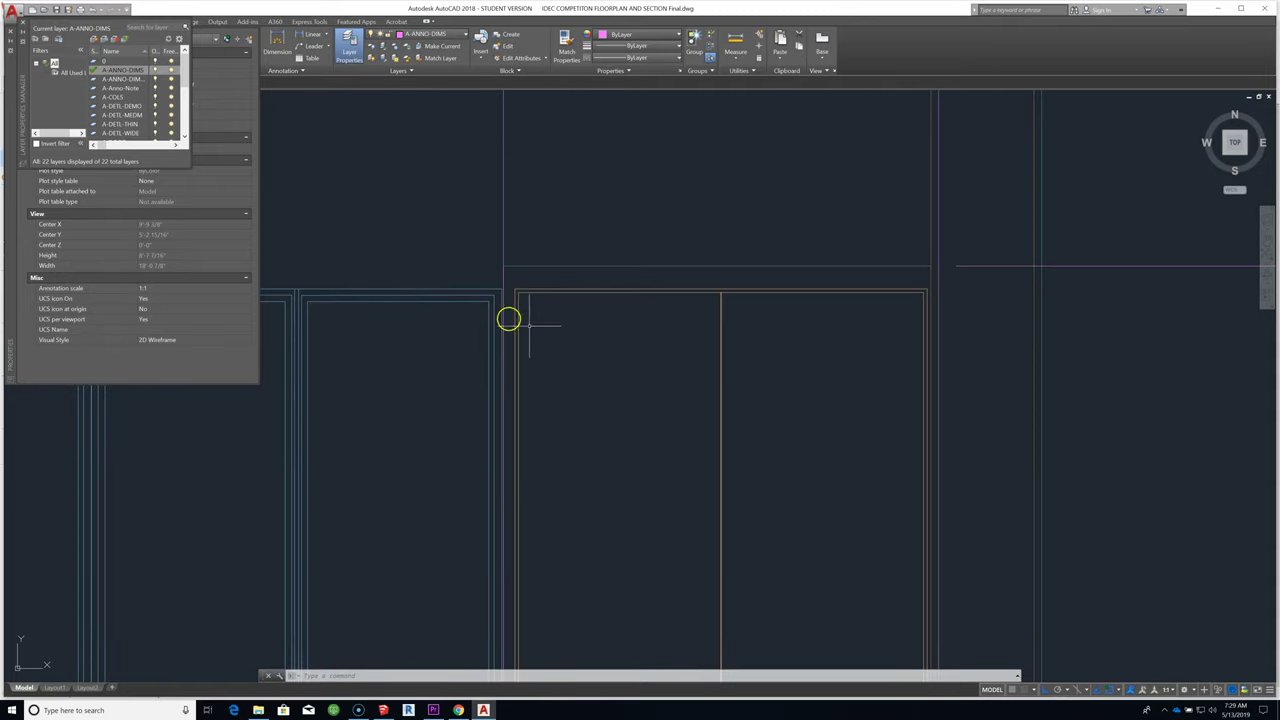
right_click(536, 321)
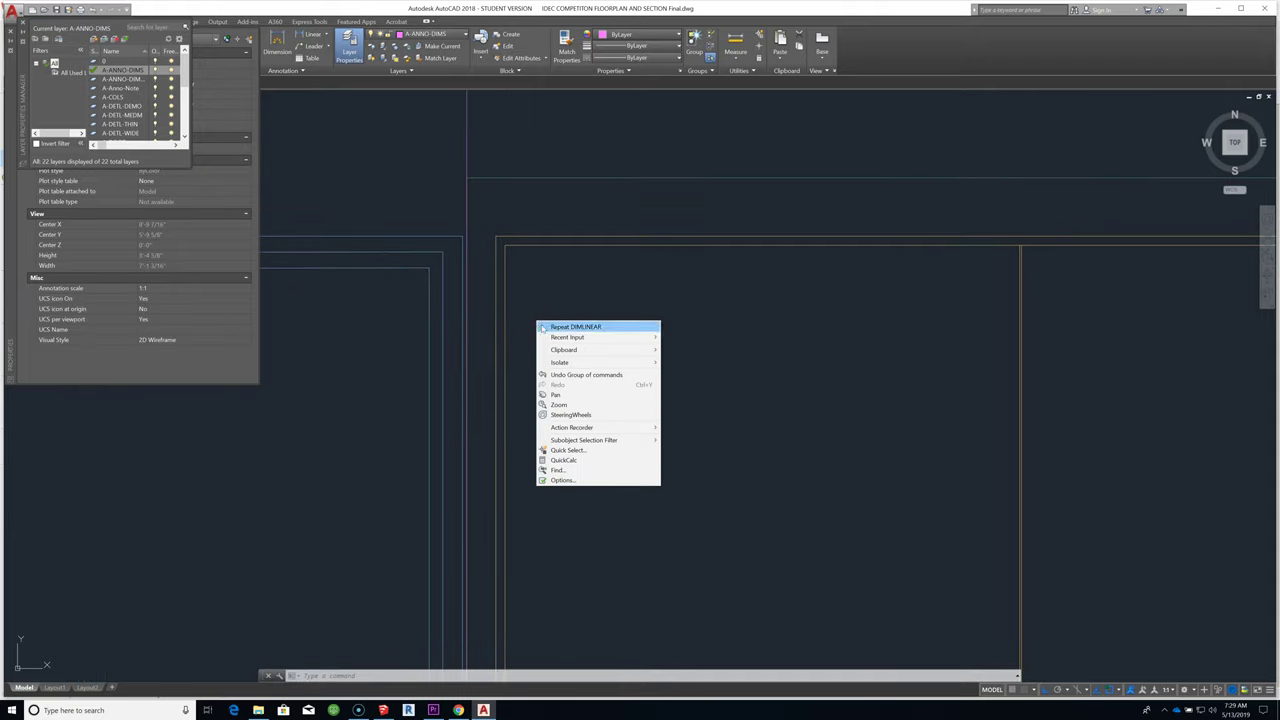
click(619, 330)
click(466, 236)
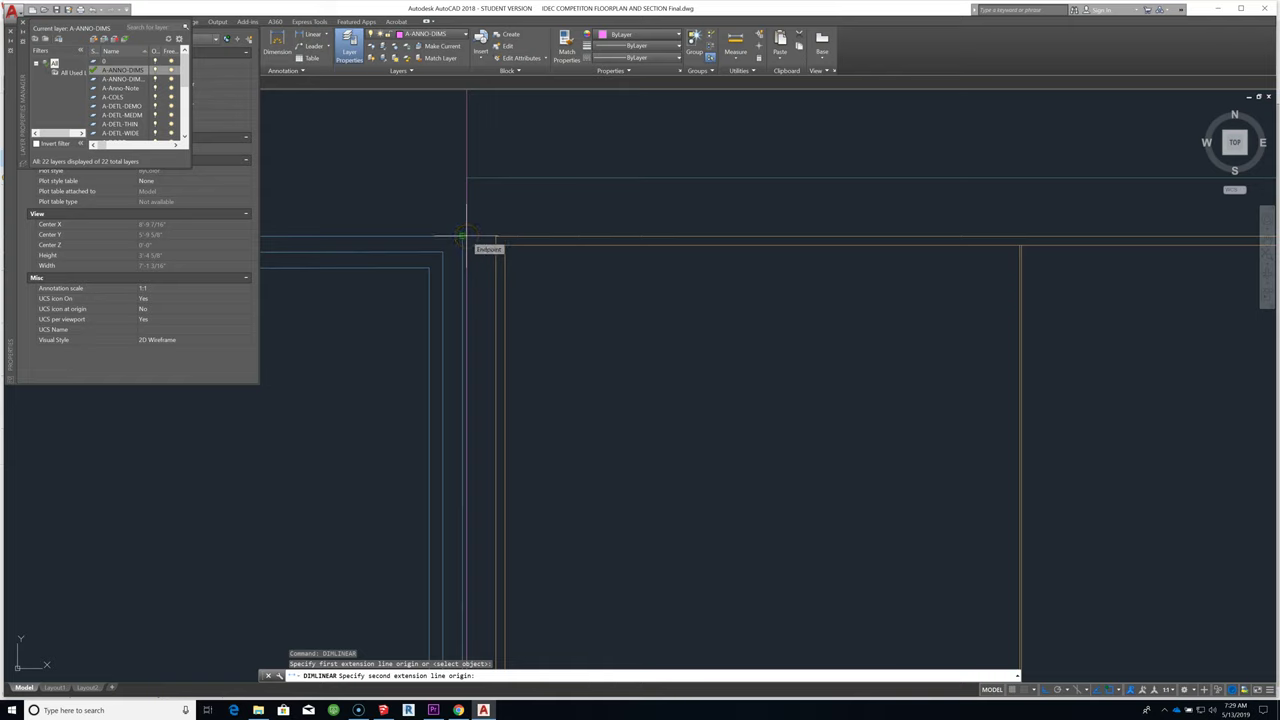
click(466, 181)
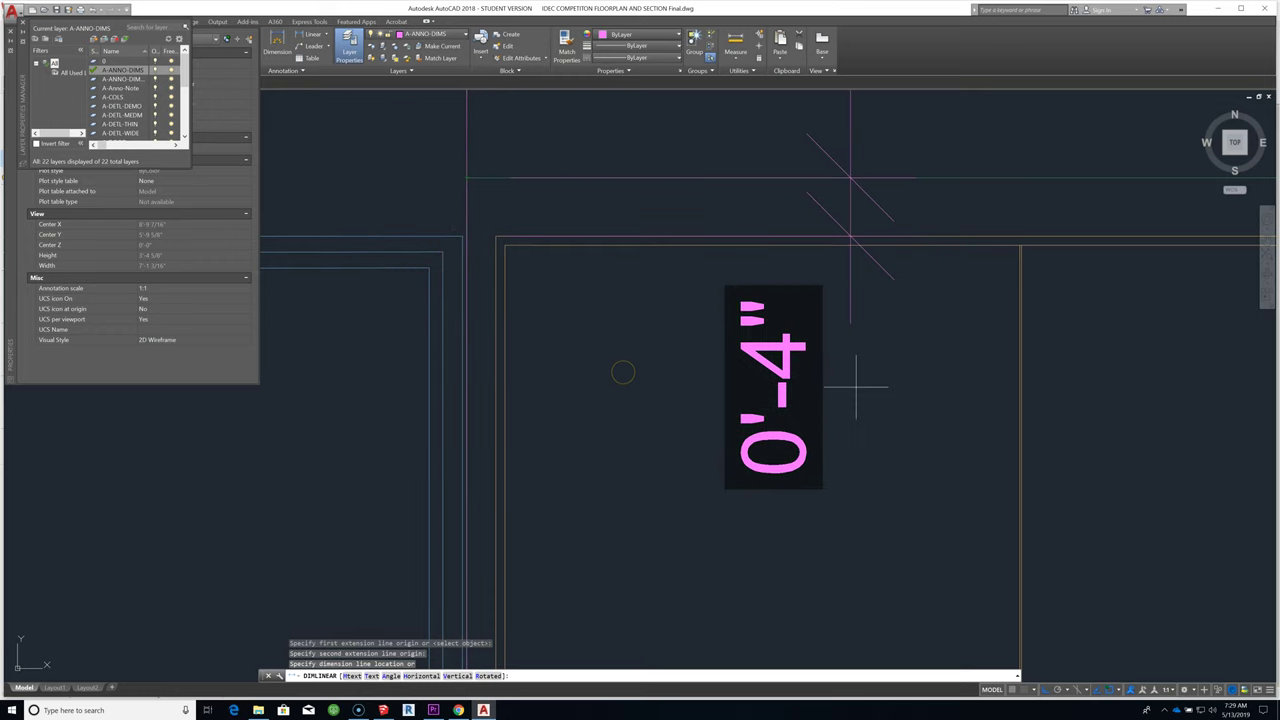
scroll(591, 200, down, 5)
key(Escape)
Step: Dimension the gap from the four-panel window's upper-right corner perpendicular to the second projected line, placing the dimension below the section
scroll(534, 237, up, 6)
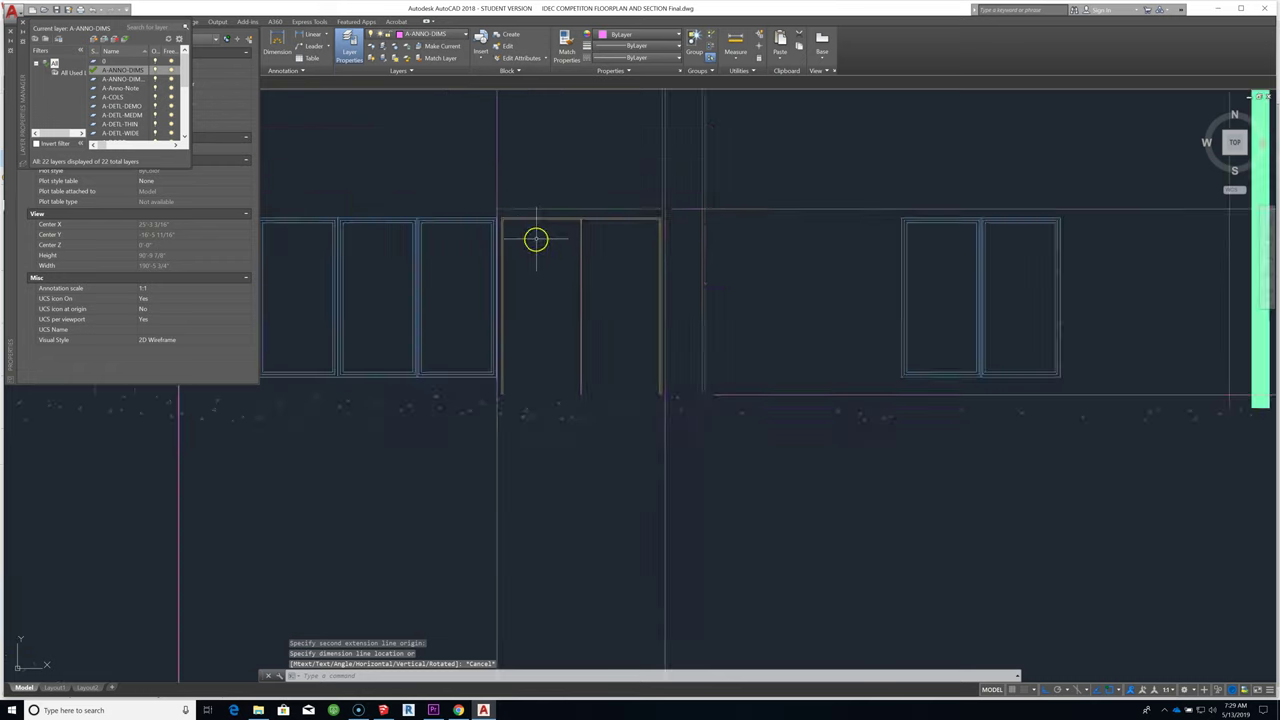
right_click(433, 190)
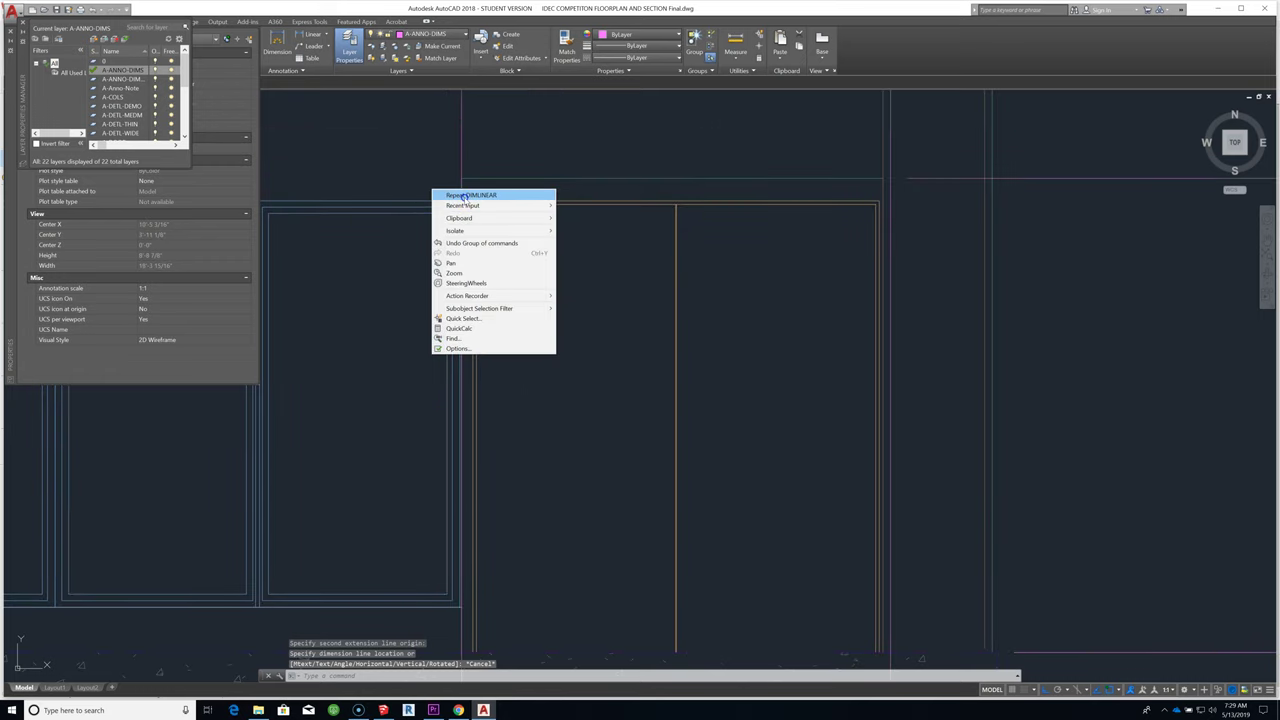
click(466, 195)
scroll(430, 250, up, 3)
click(430, 247)
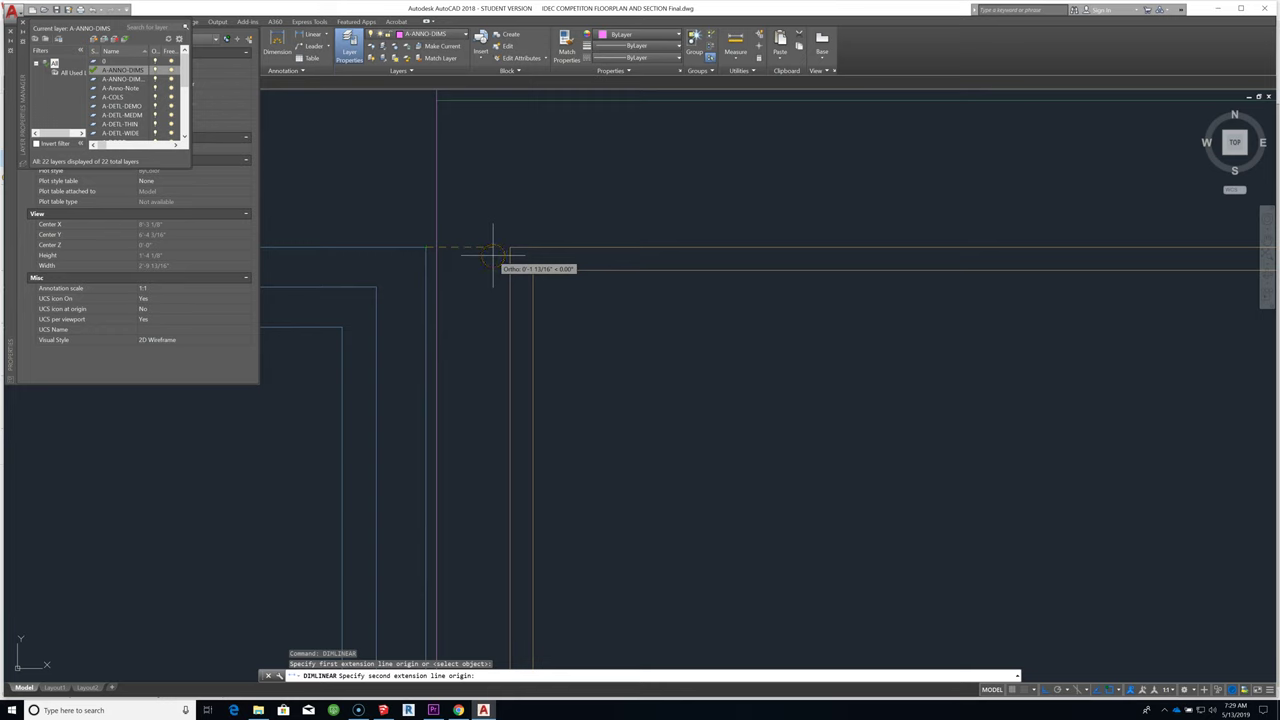
text(per)
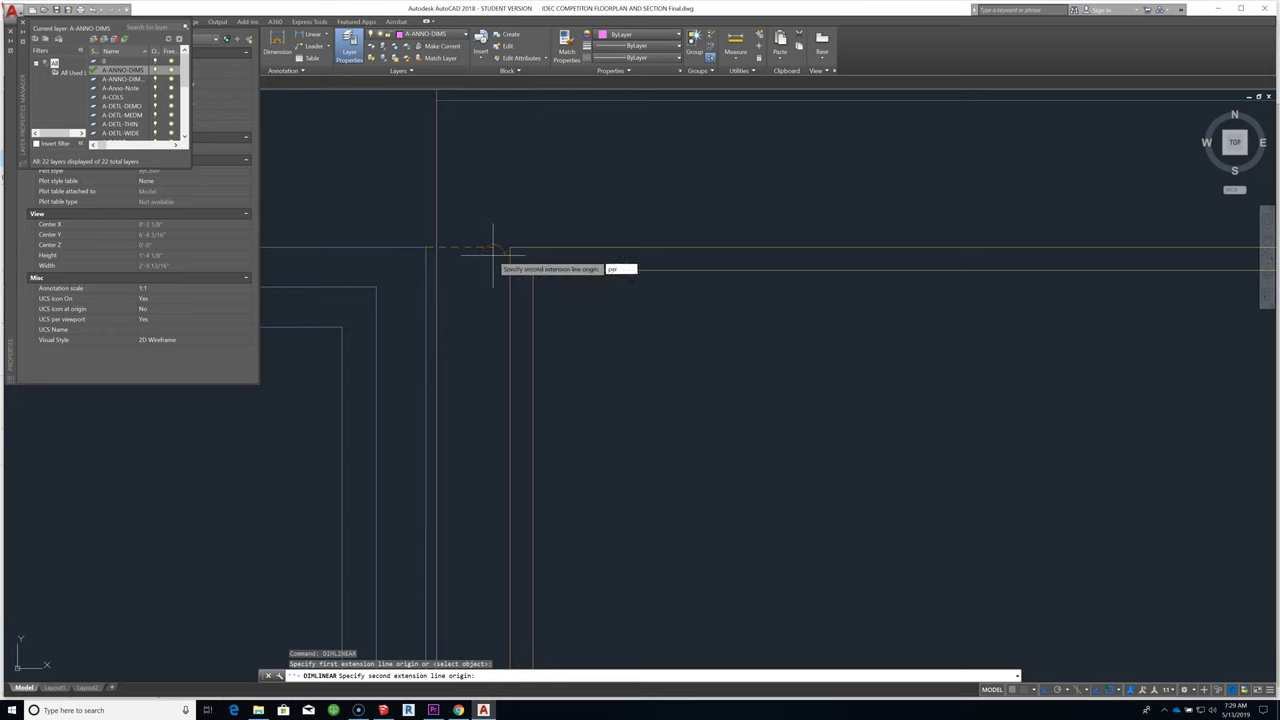
key(Return)
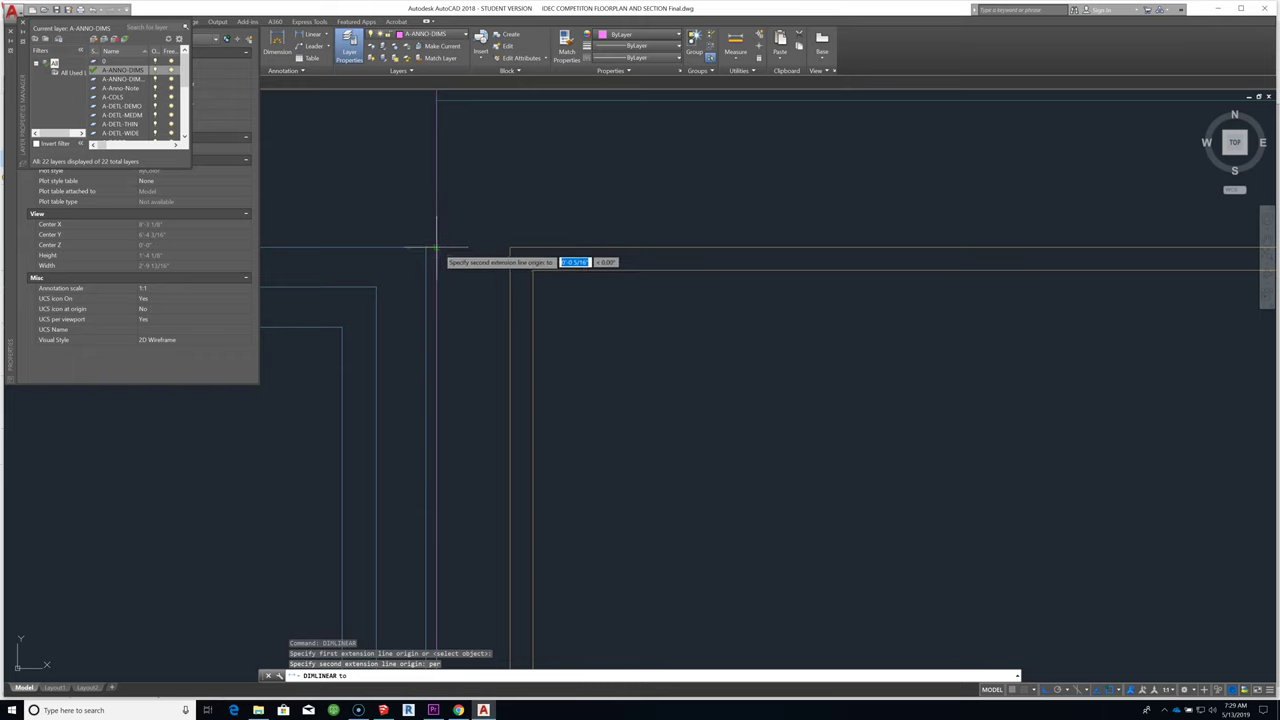
click(436, 247)
scroll(450, 248, down, 3)
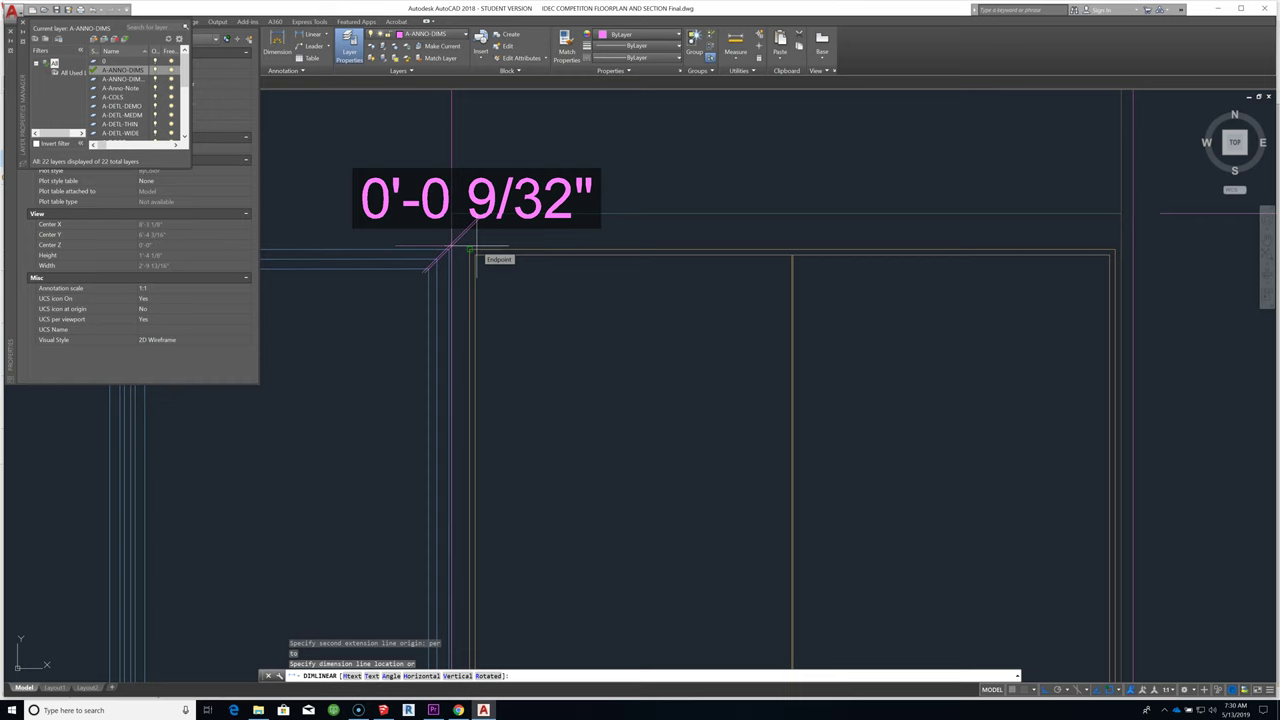
scroll(471, 248, down, 3)
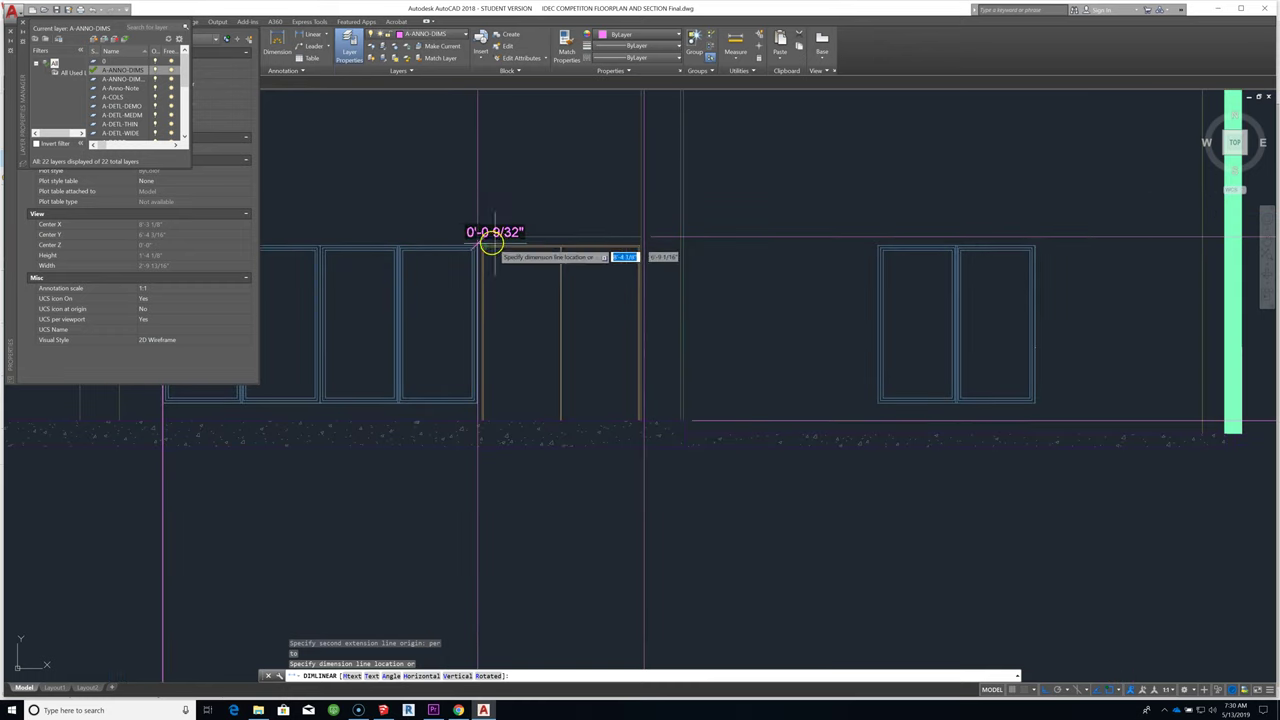
scroll(500, 246, down, 2)
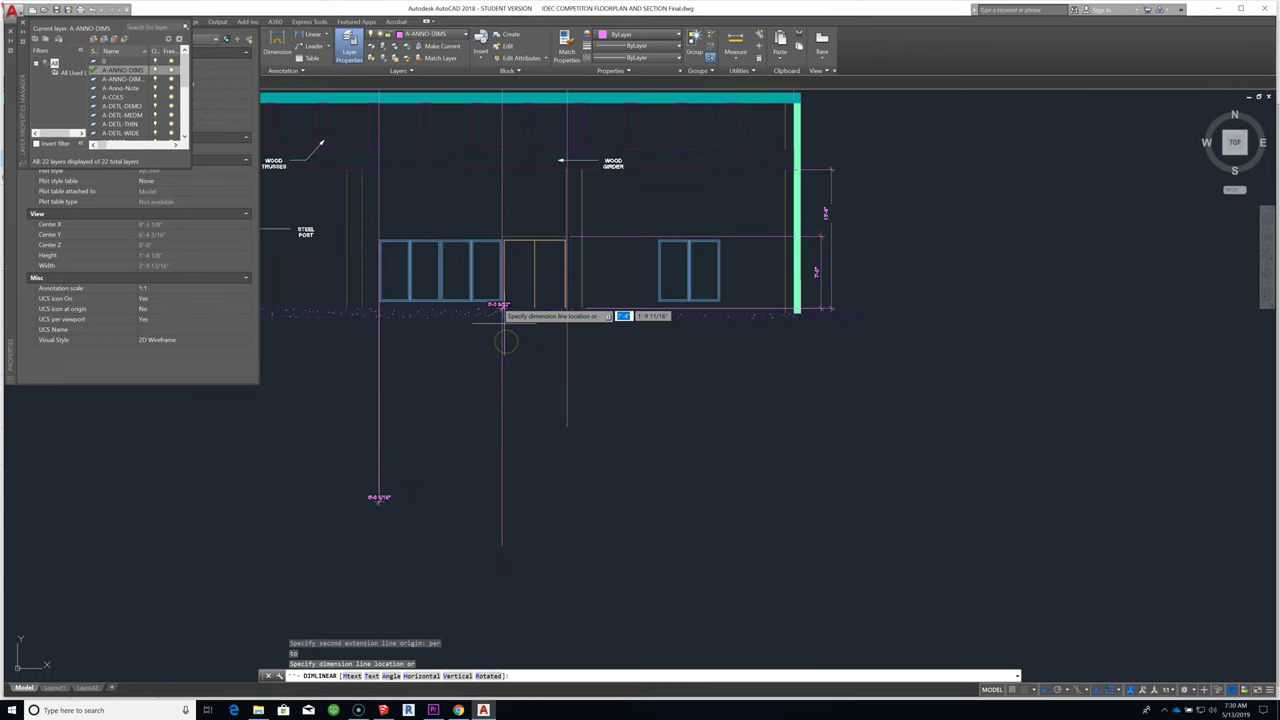
click(486, 504)
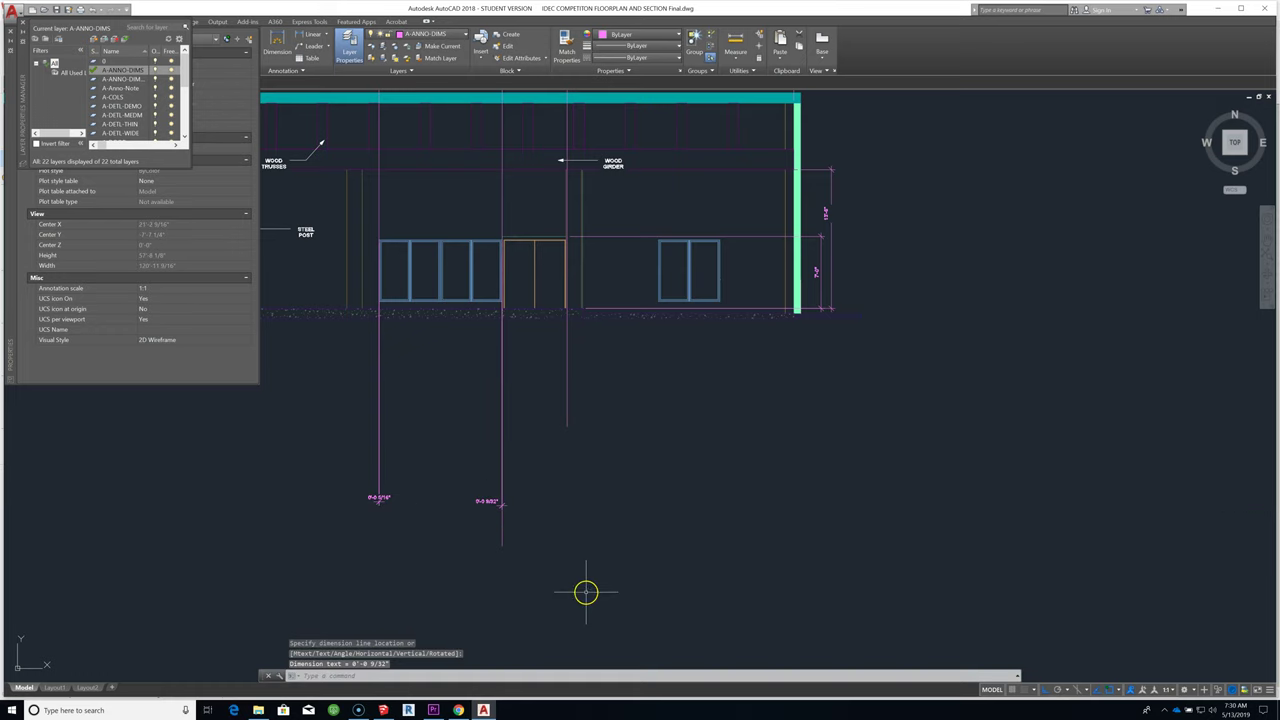
Step: Select the second projected line and examine how it aligns with the four-panel window and double door in the section
scroll(543, 531, down, 4)
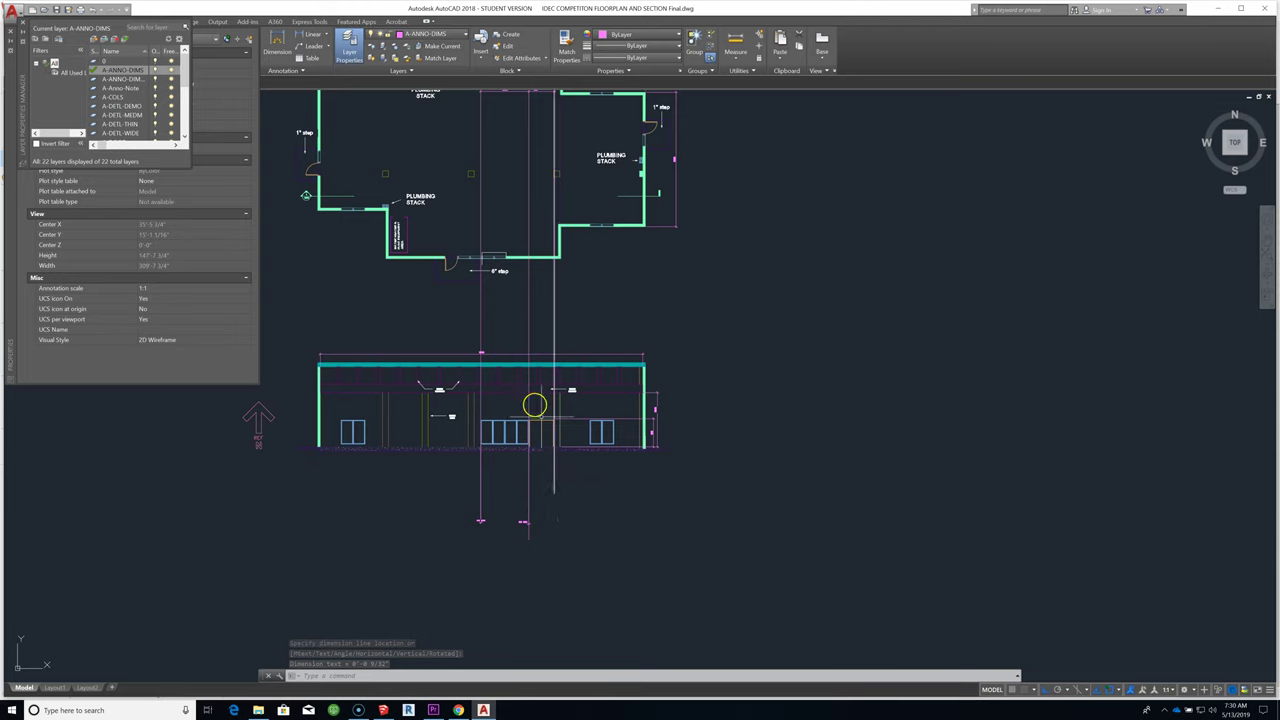
scroll(535, 410, up, 8)
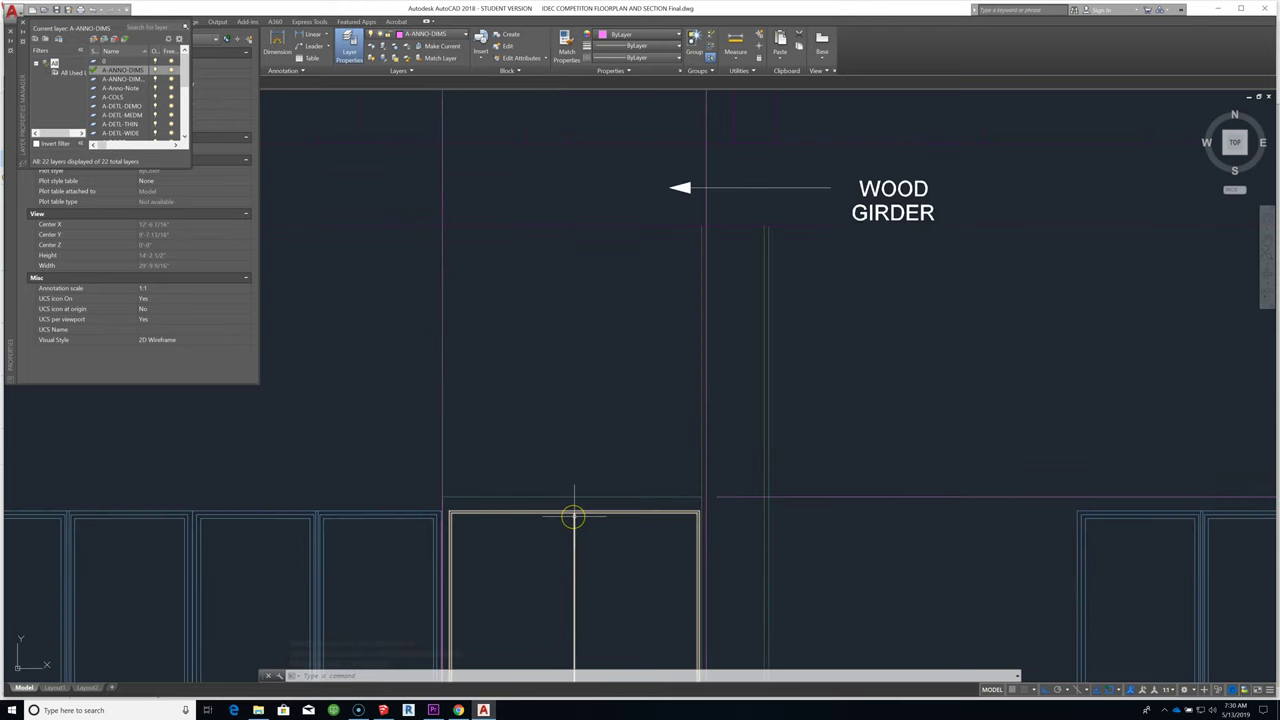
scroll(485, 460, up, 5)
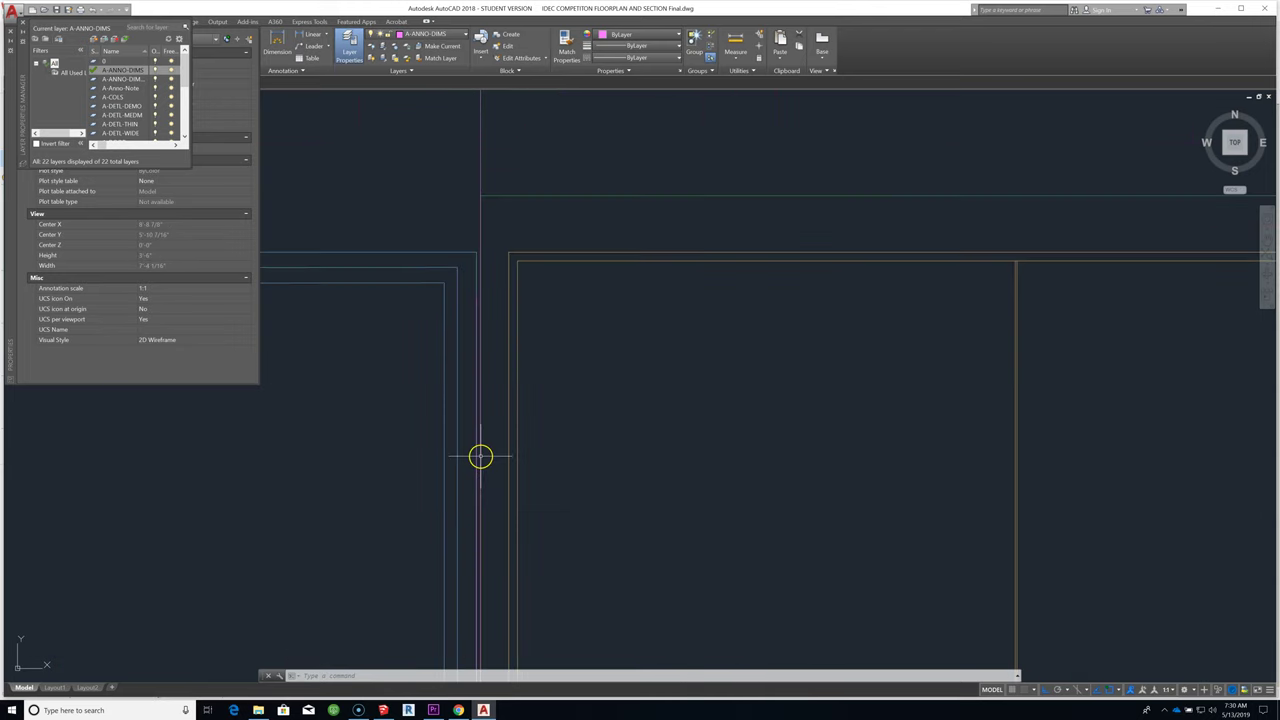
click(481, 131)
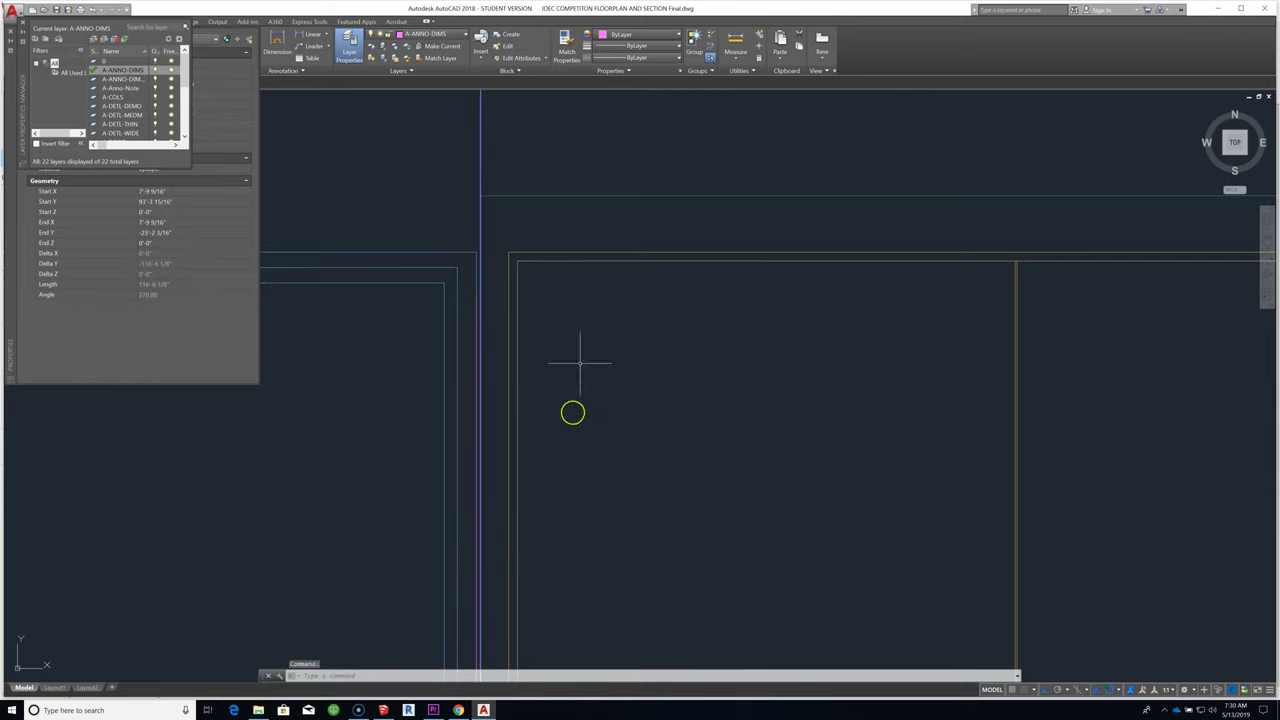
scroll(434, 220, down, 2)
scroll(565, 298, down, 2)
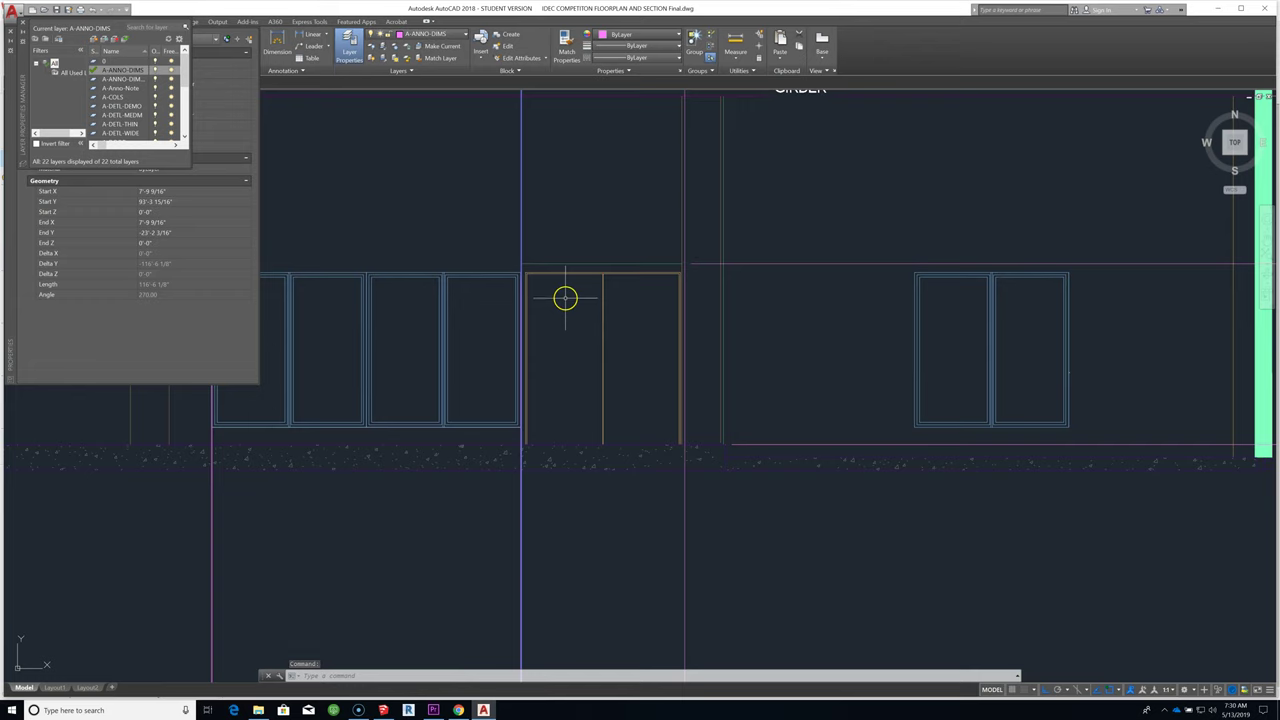
scroll(572, 320, up, 2)
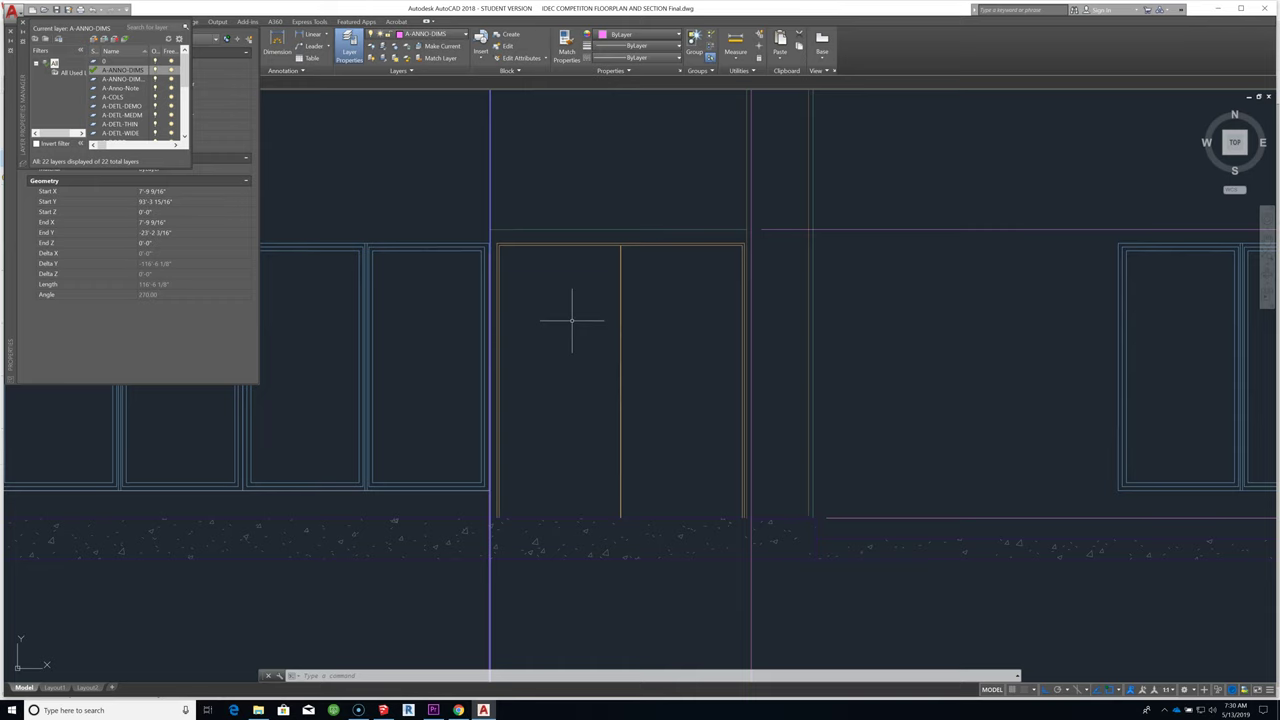
scroll(570, 320, down, 5)
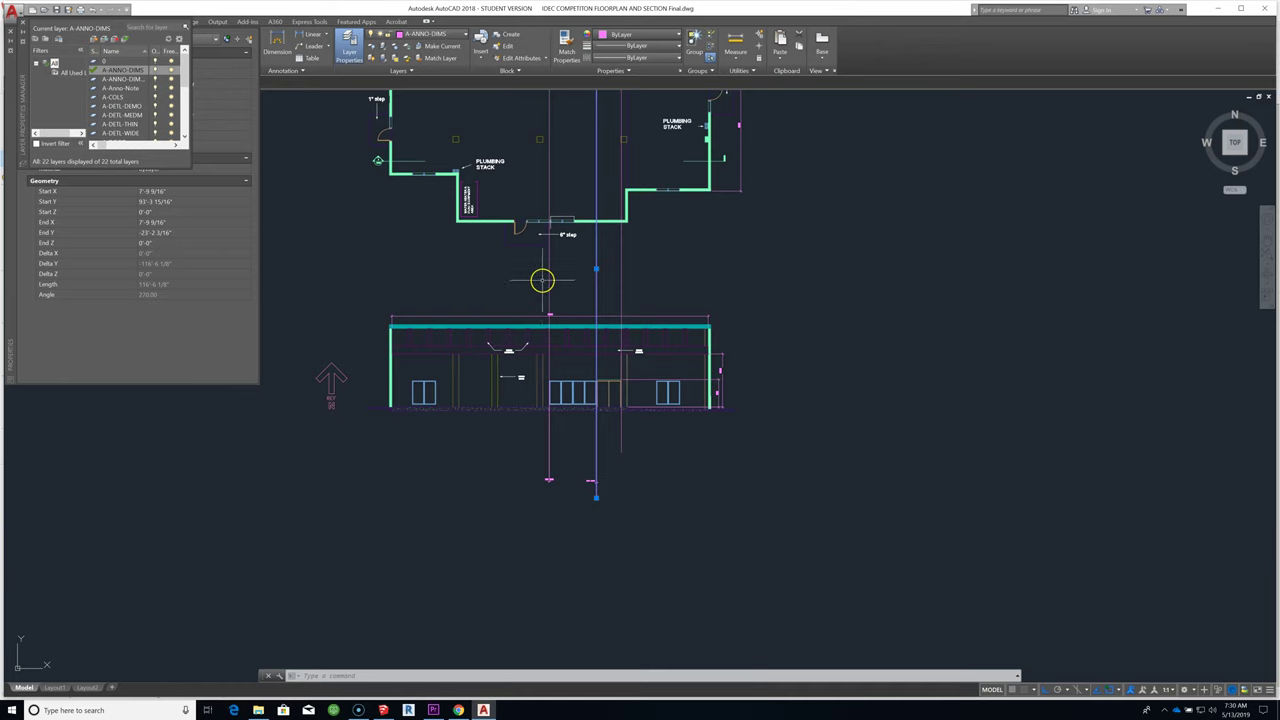
scroll(558, 333, up, 4)
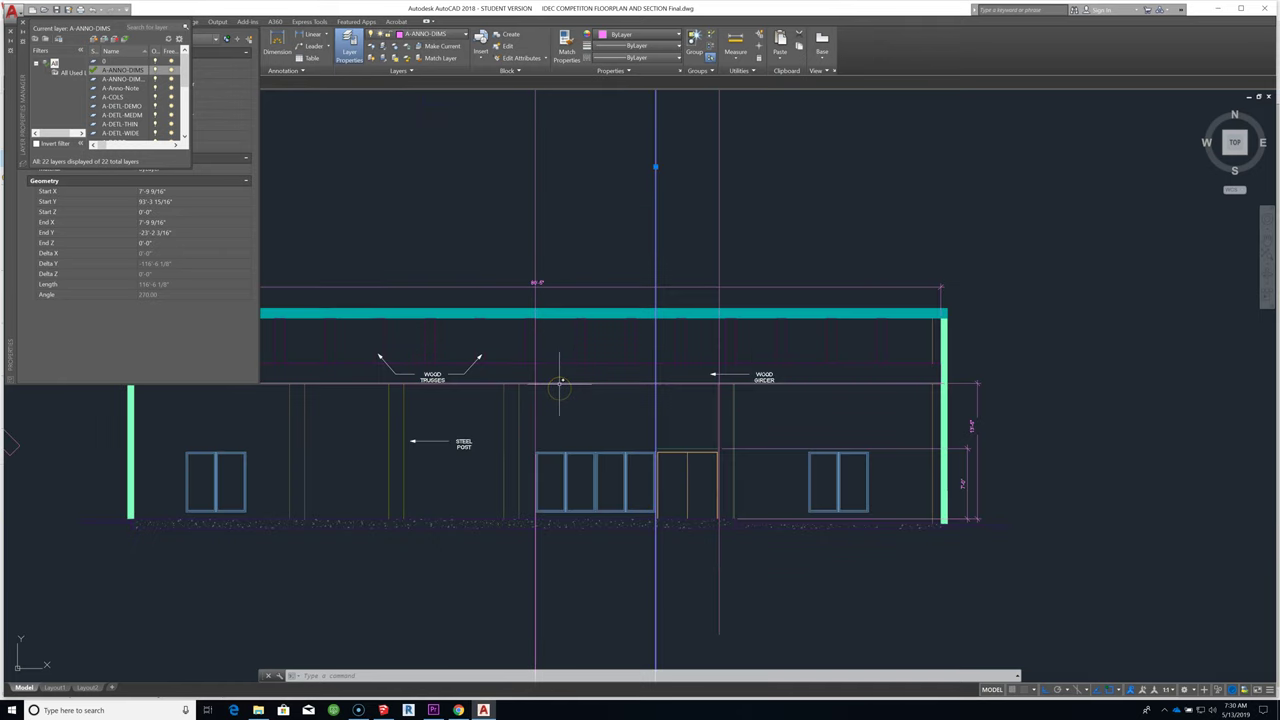
scroll(506, 439, up, 4)
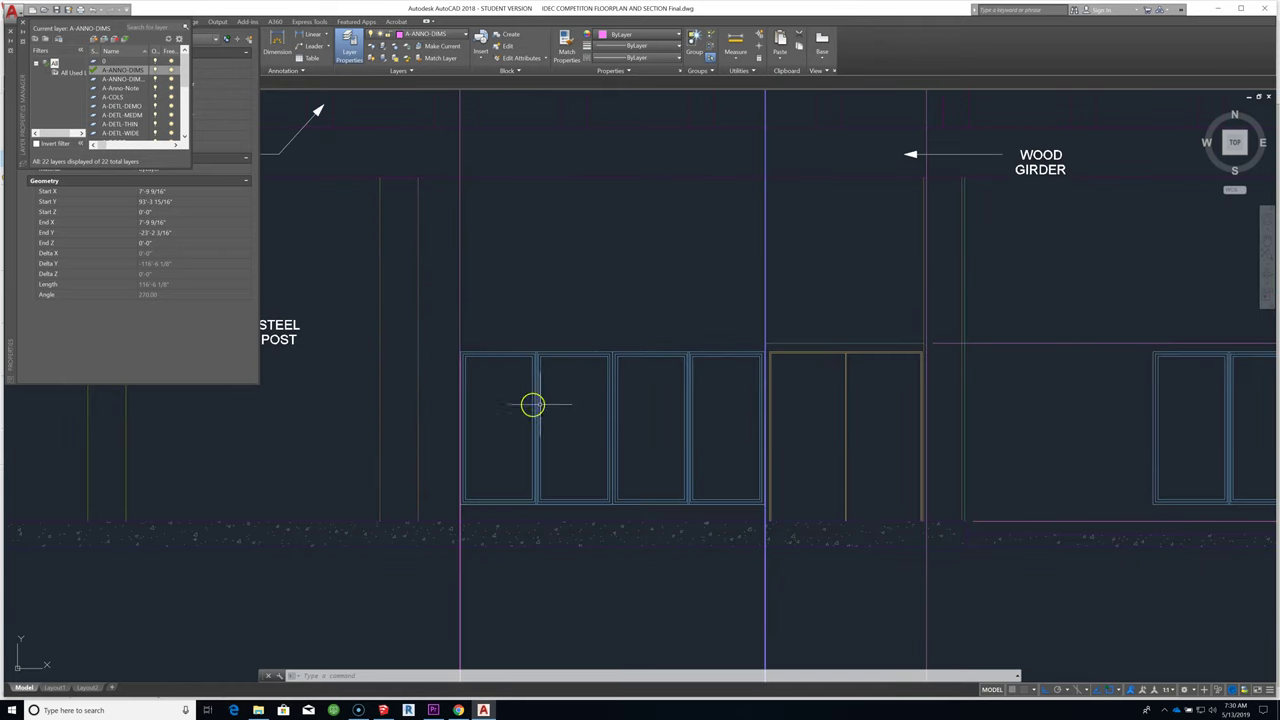
scroll(867, 360, up, 4)
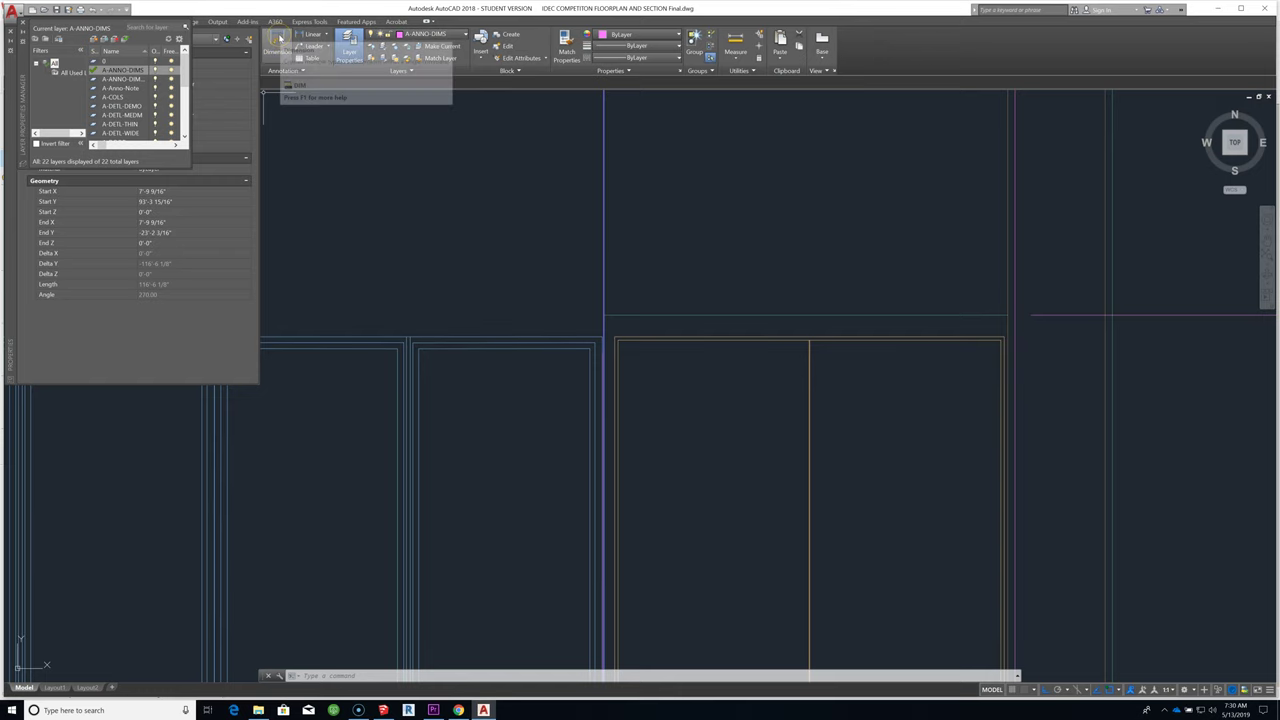
Step: Add a linear dimension from the second projected line to the double door frame's outer upper-left corner, placing it just above the frame
click(280, 38)
scroll(596, 351, up, 2)
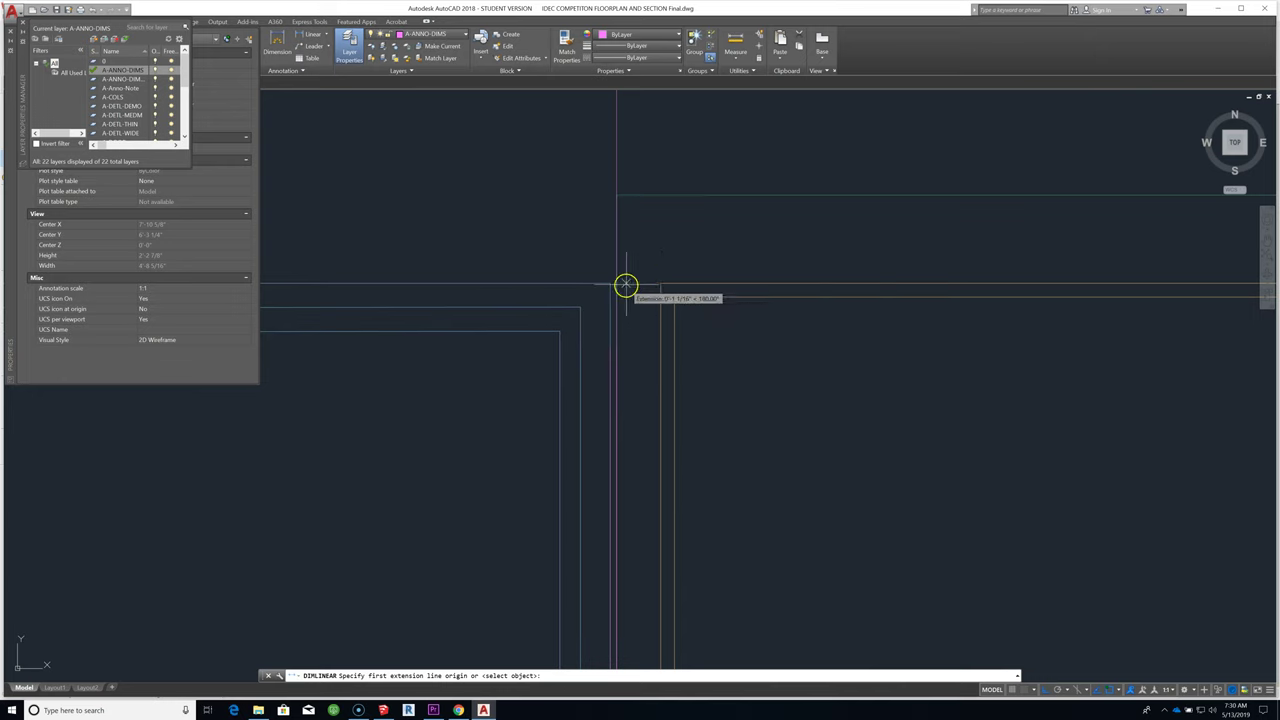
click(617, 285)
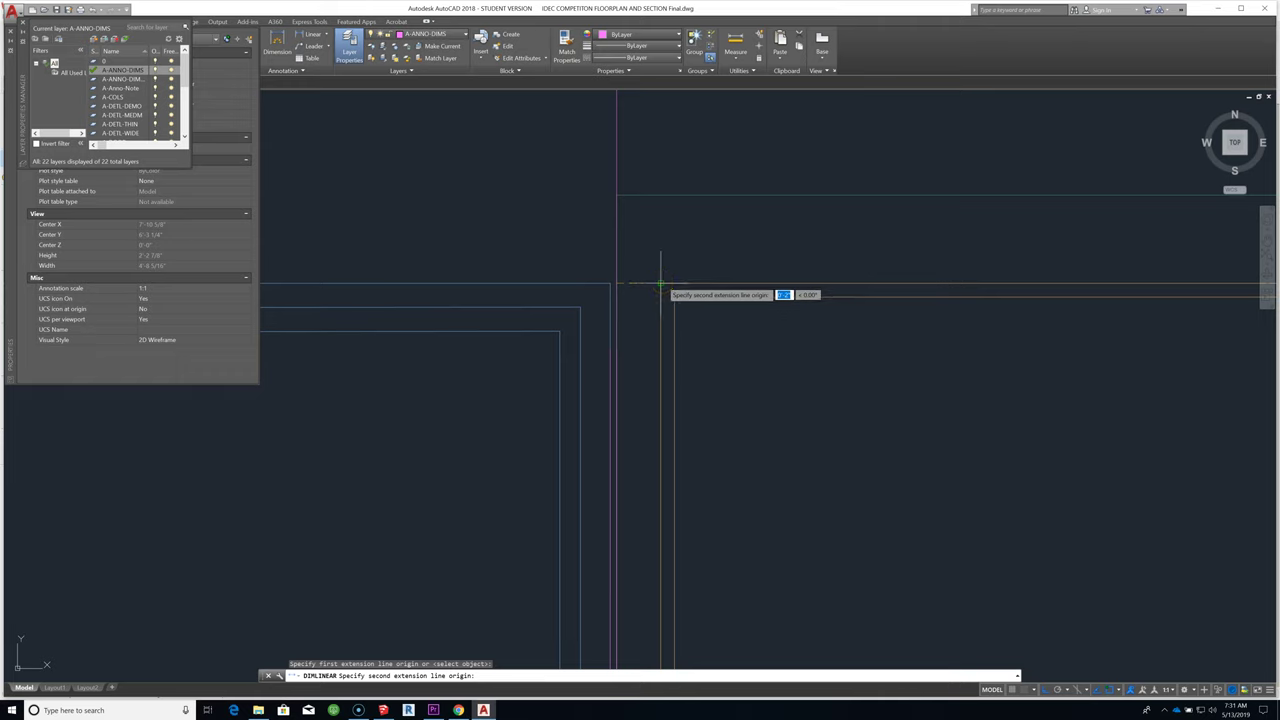
click(660, 285)
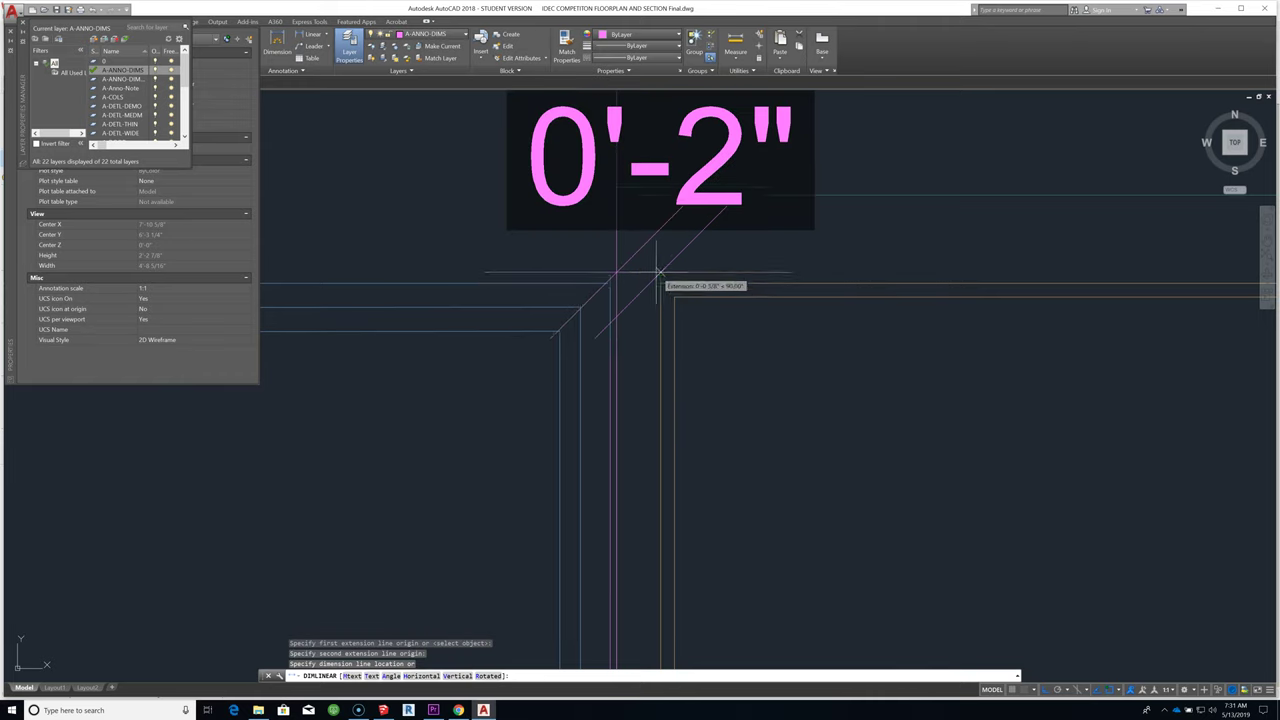
click(647, 258)
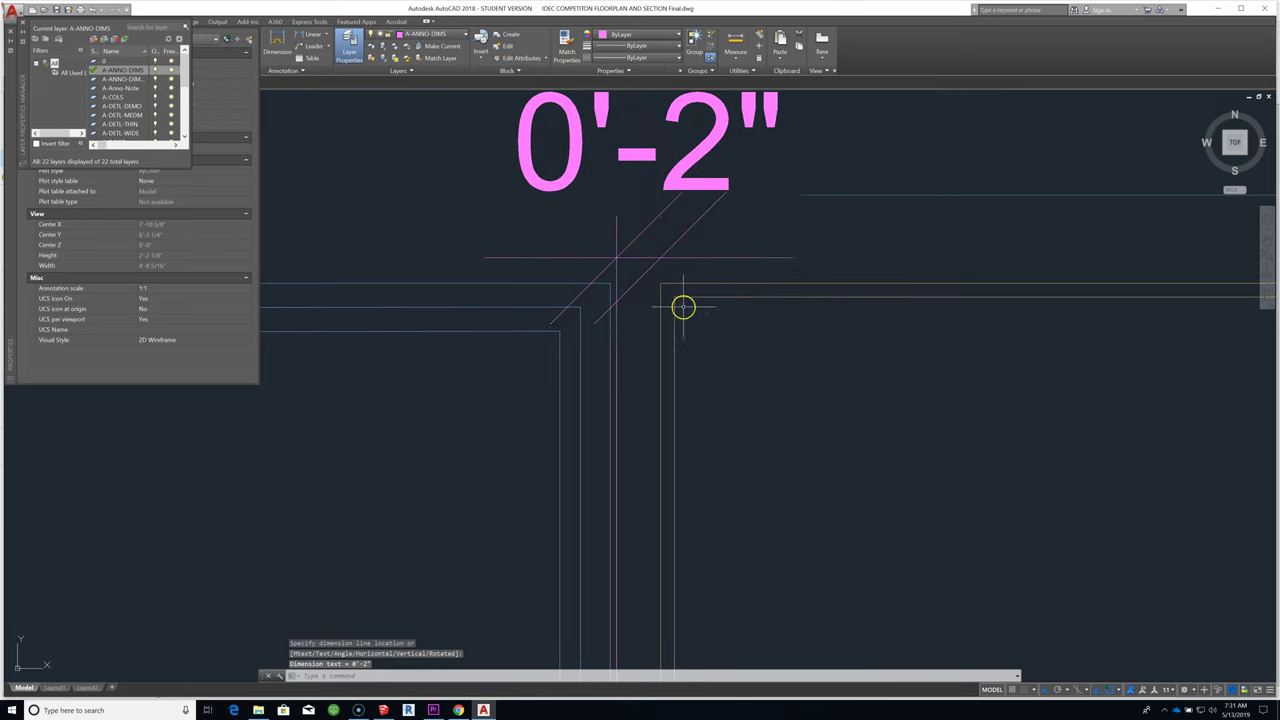
Step: Add a linear dimension for the double door frame's thickness at its upper-left corner, placing it just below the corner
scroll(611, 289, down, 4)
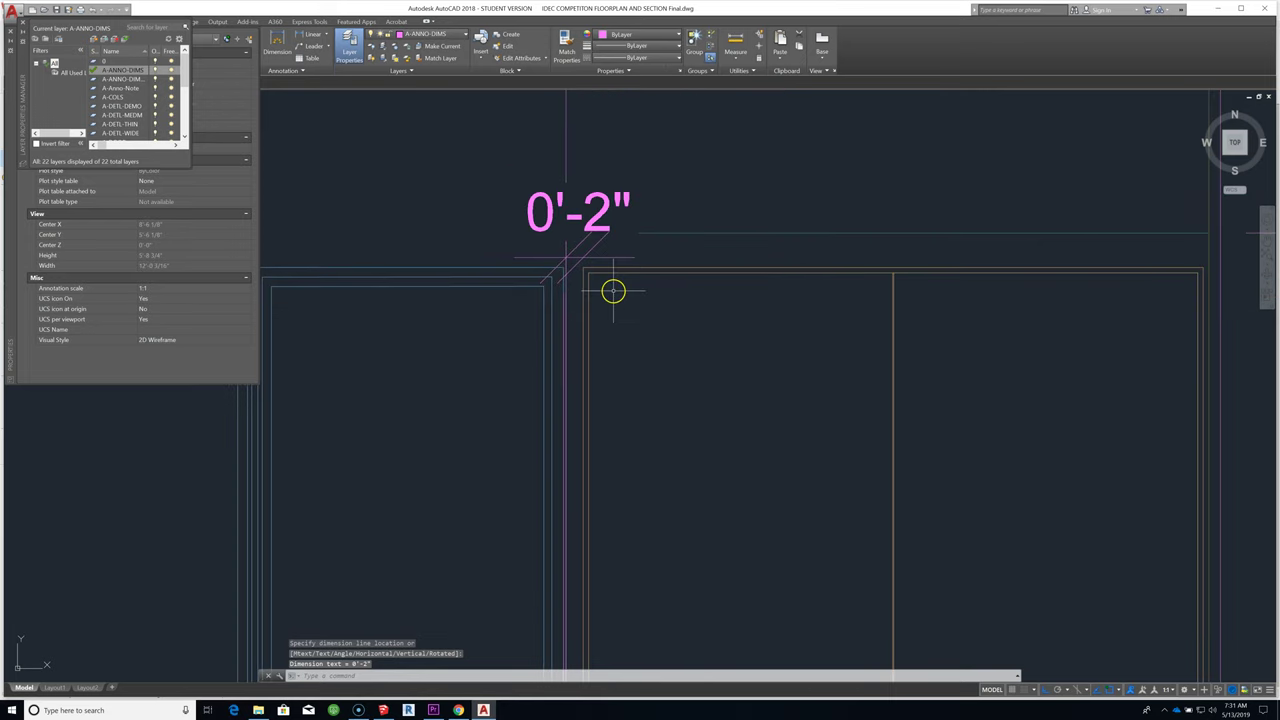
scroll(611, 284, up, 4)
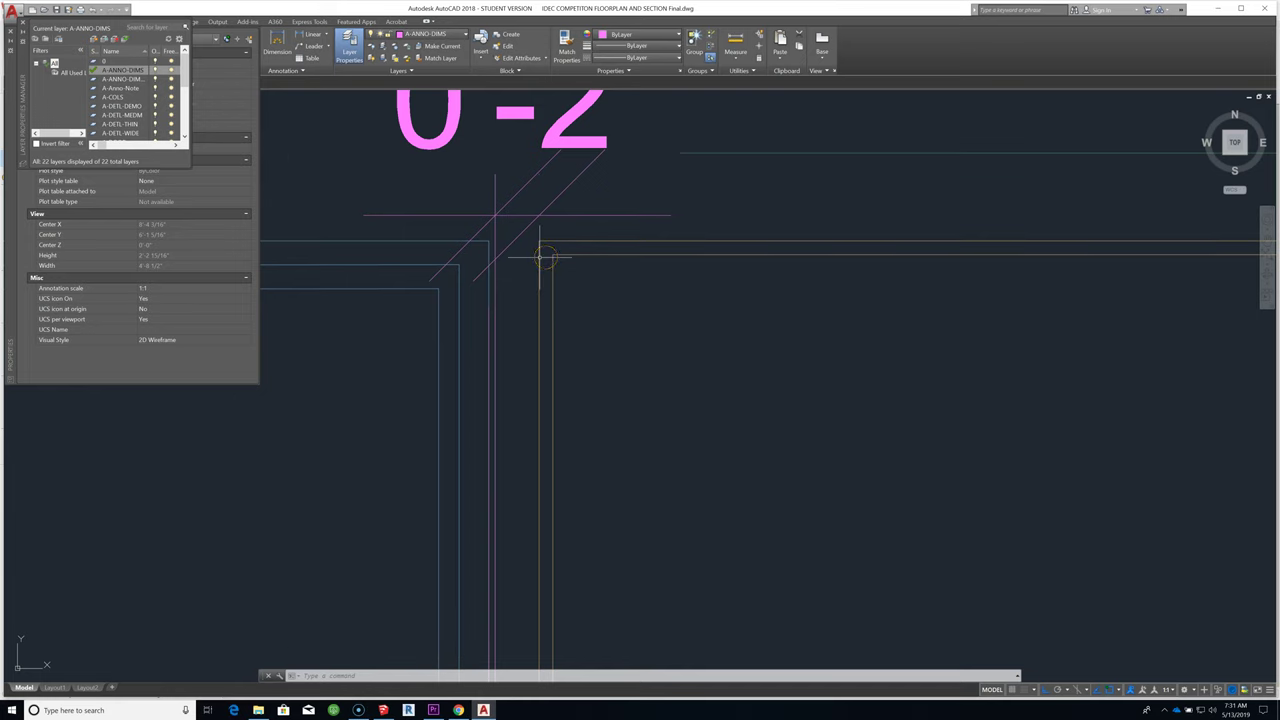
right_click(561, 257)
mouse_move(637, 278)
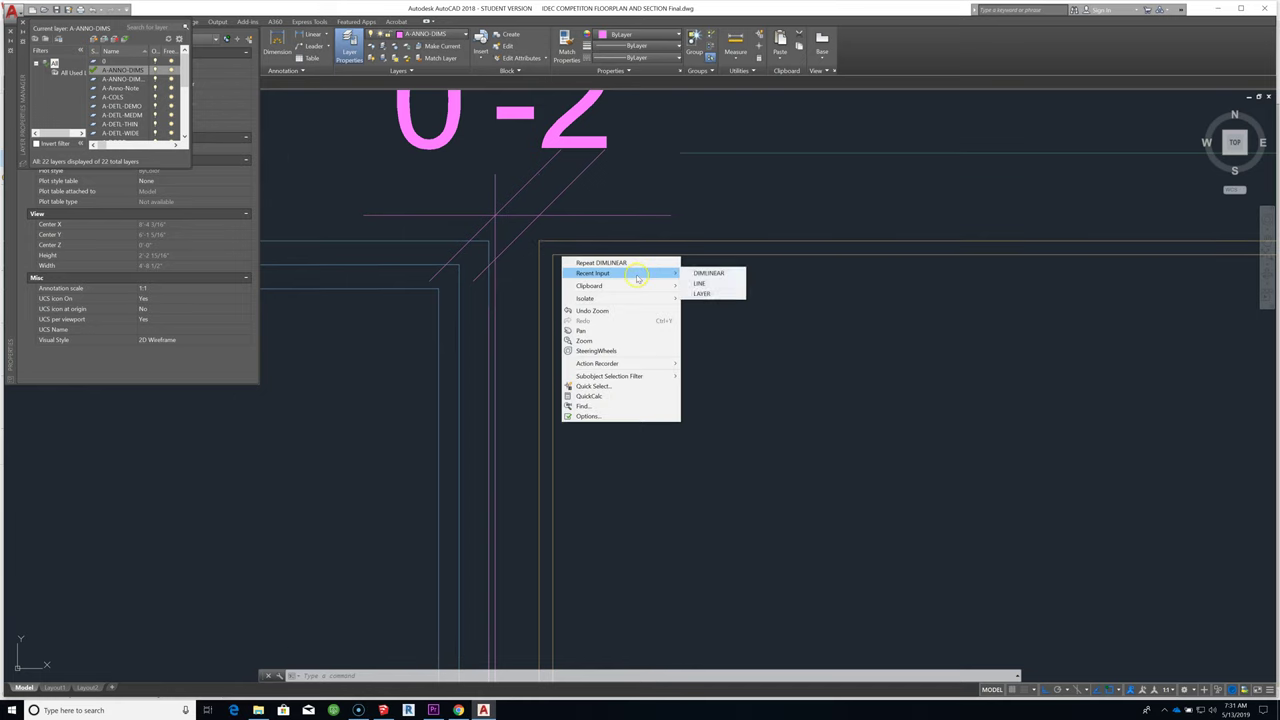
click(628, 262)
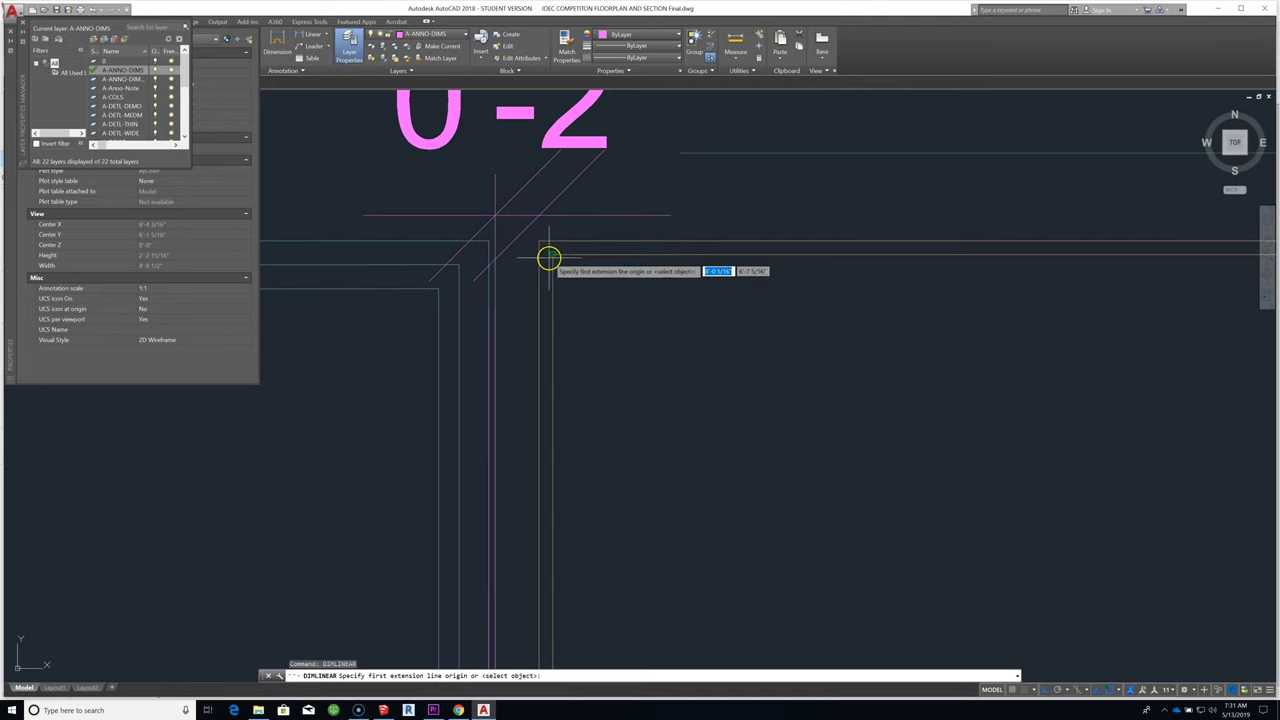
click(550, 257)
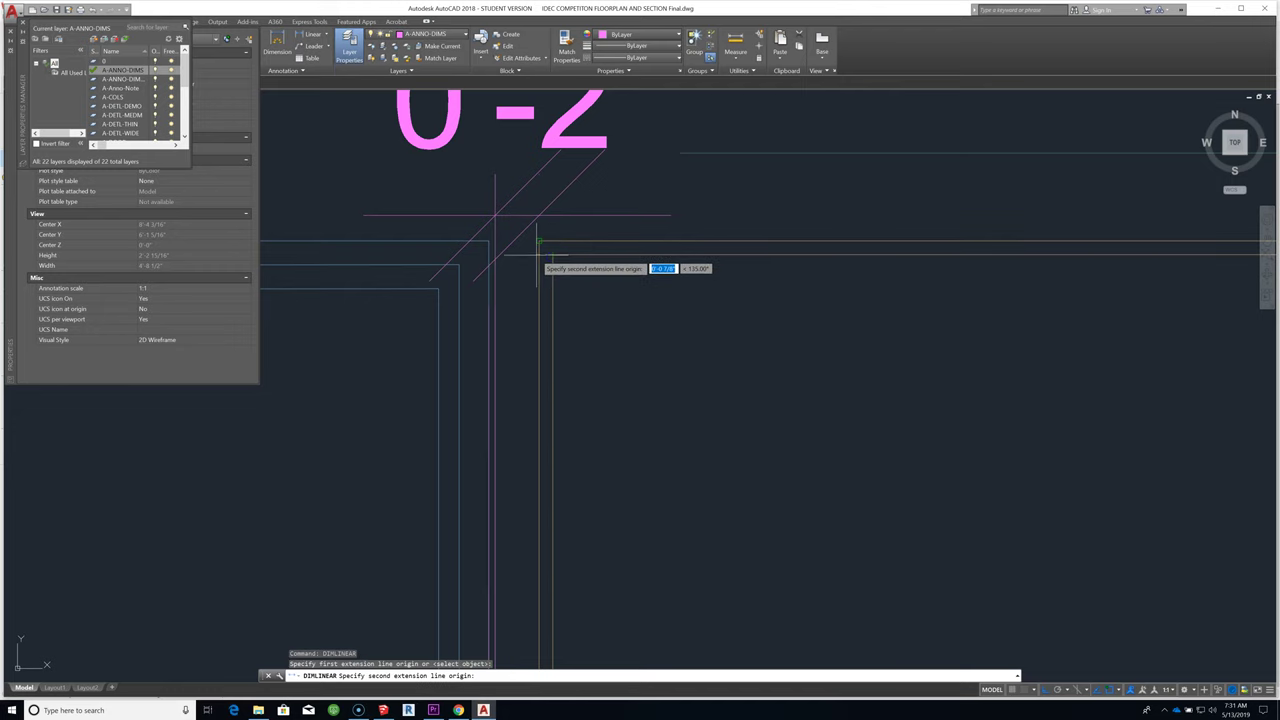
click(538, 244)
scroll(540, 268, down, 3)
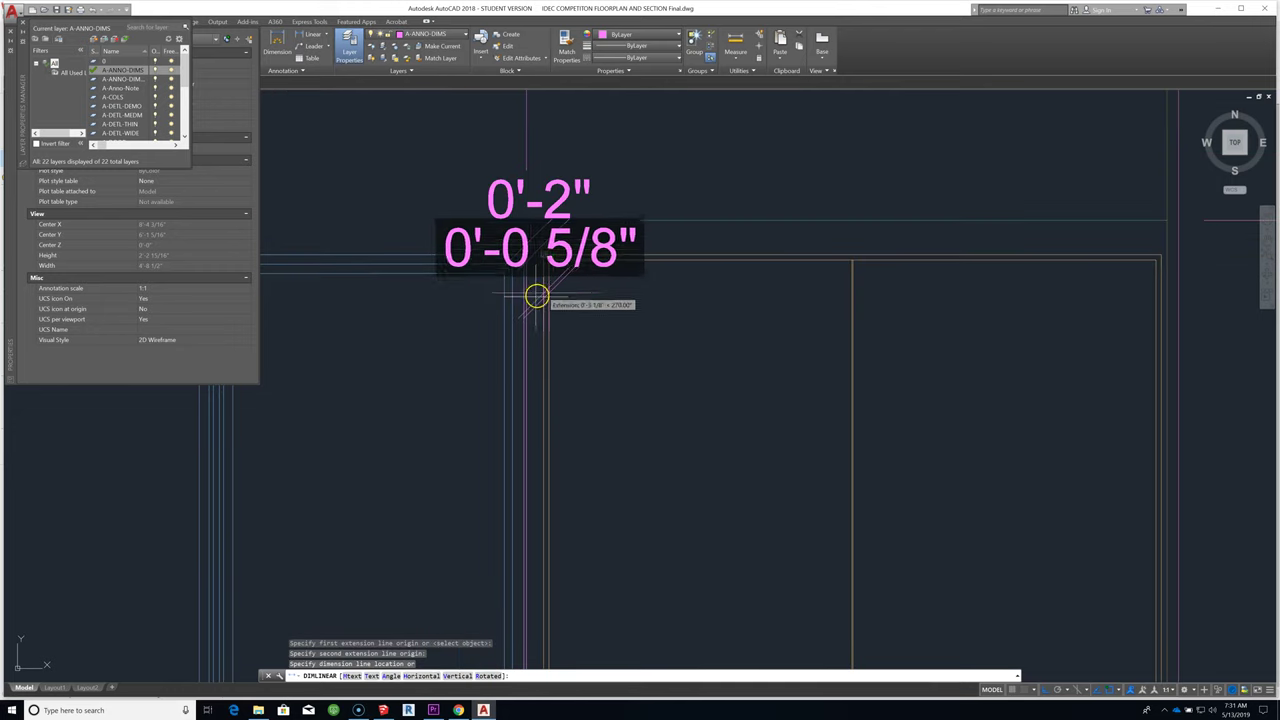
scroll(543, 293, up, 4)
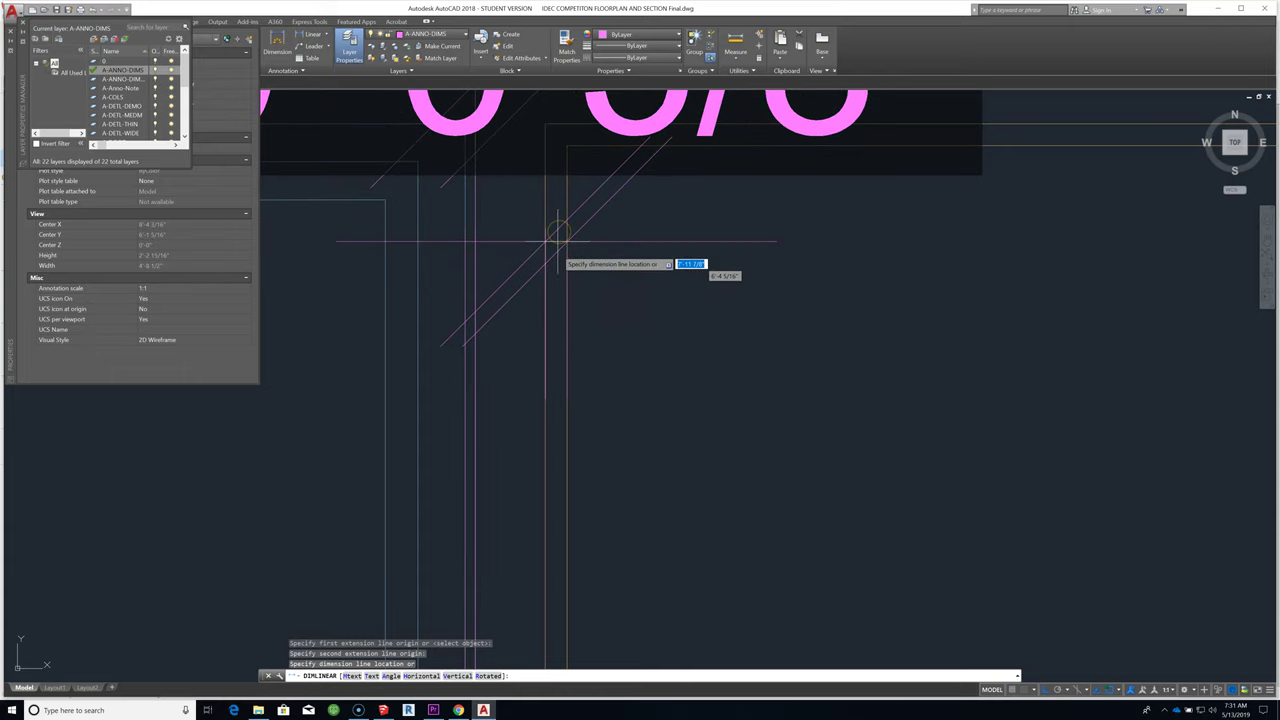
click(557, 244)
scroll(551, 289, down, 3)
Step: Dimension the left door leaf's width from the frame's inner edge to the center joint, placing it inside the door above the floor
right_click(542, 306)
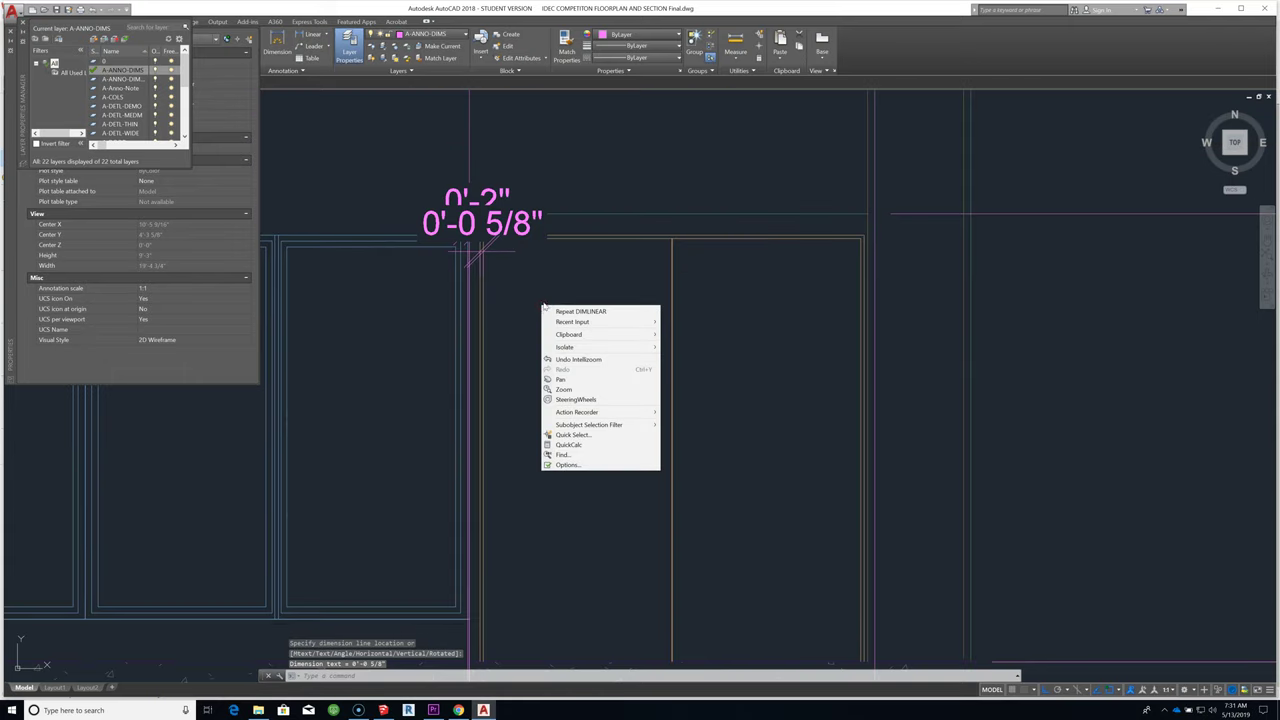
click(597, 311)
scroll(593, 295, down, 4)
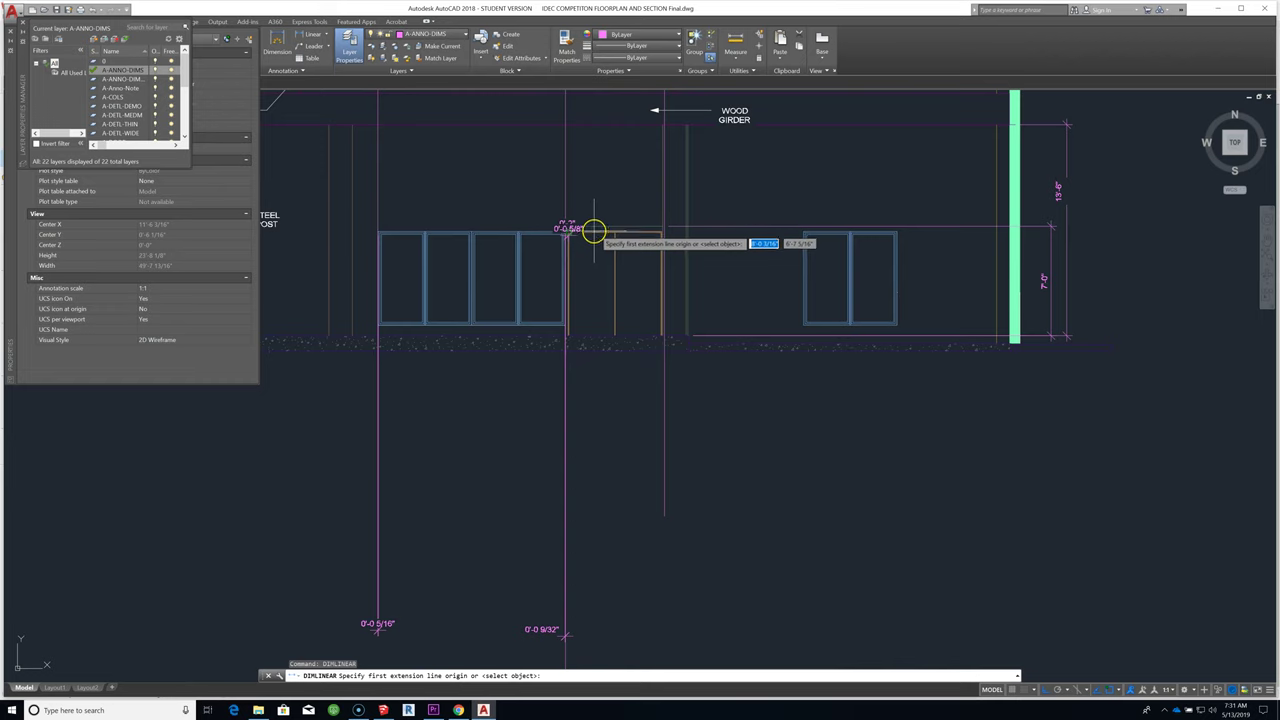
scroll(449, 363, up, 4)
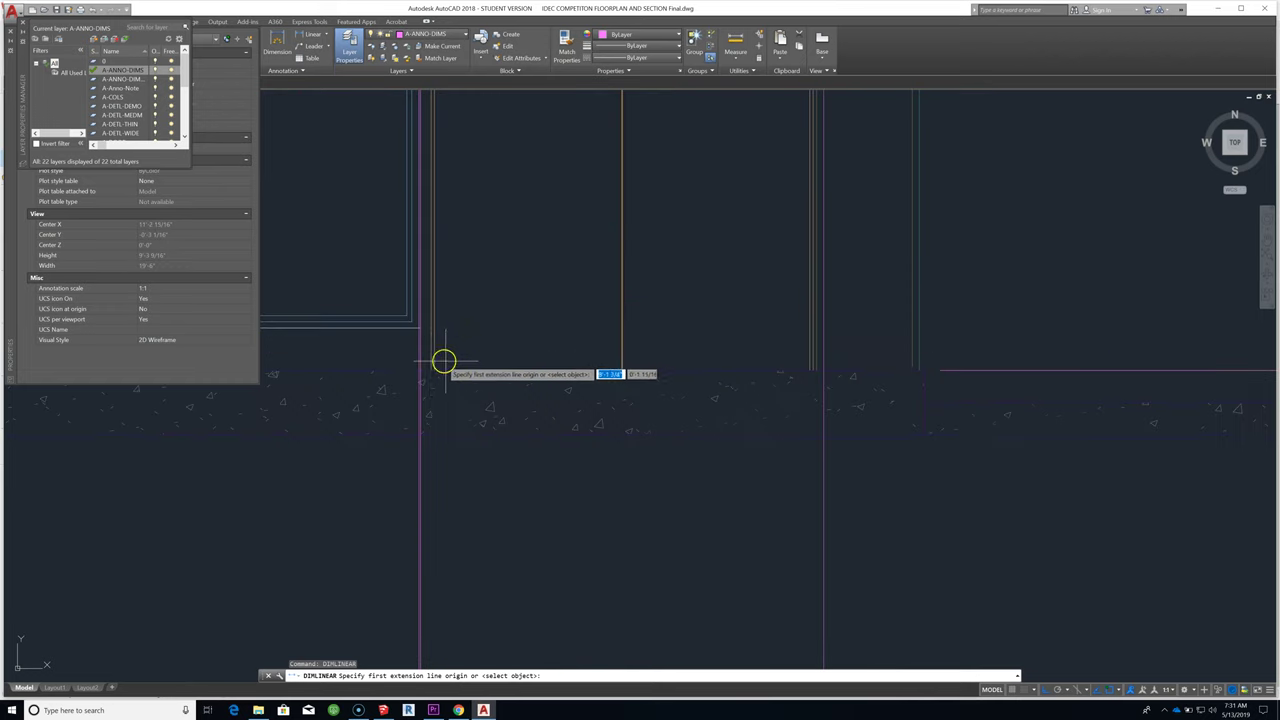
click(437, 366)
scroll(505, 373, up, 5)
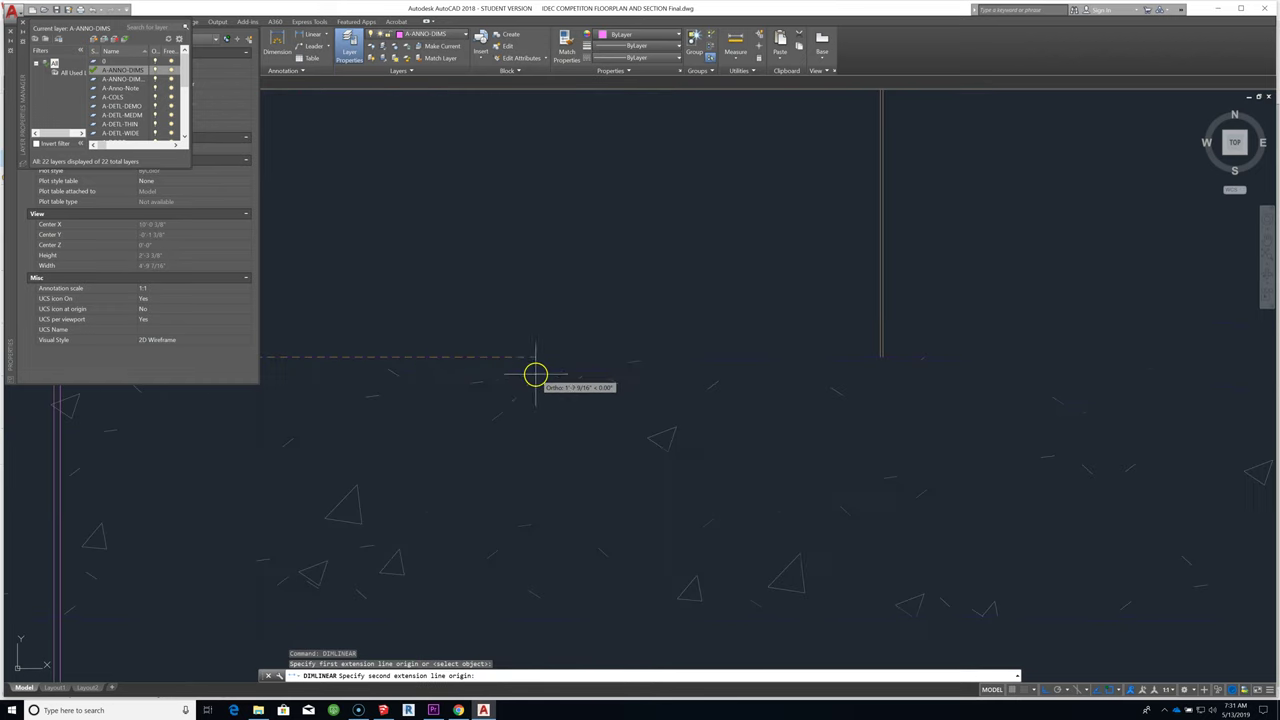
click(881, 357)
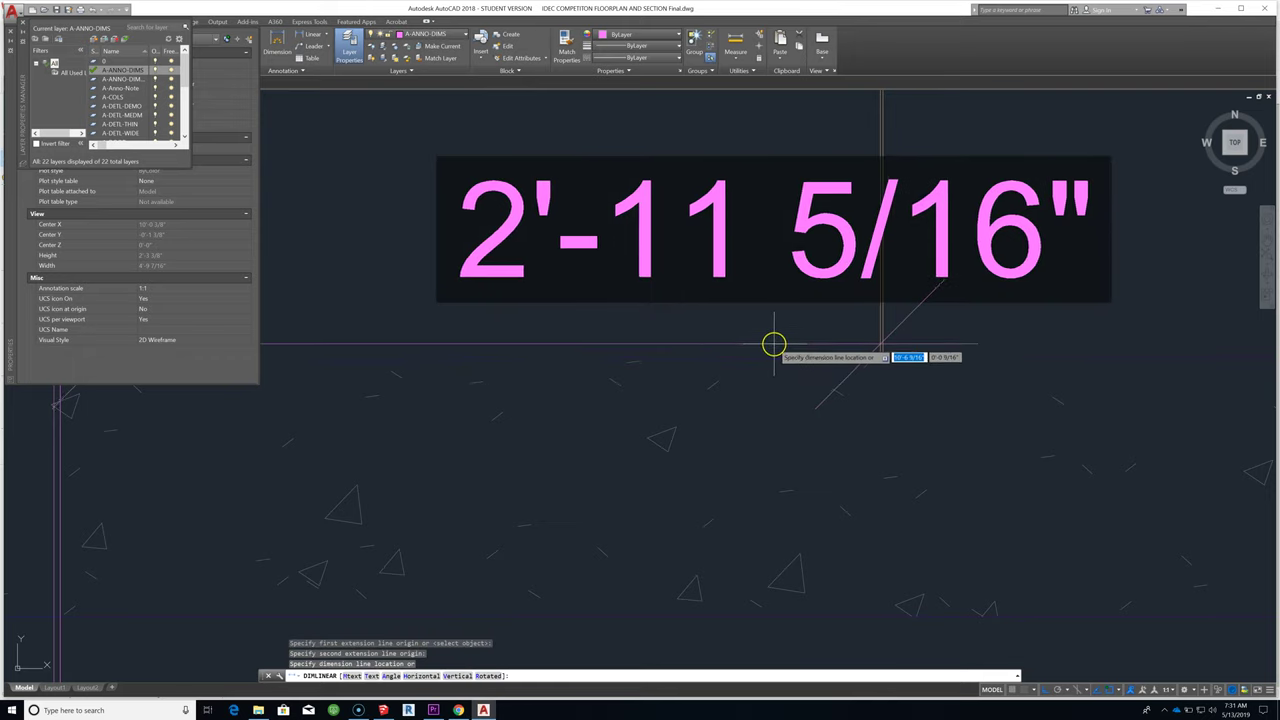
scroll(771, 343, down, 3)
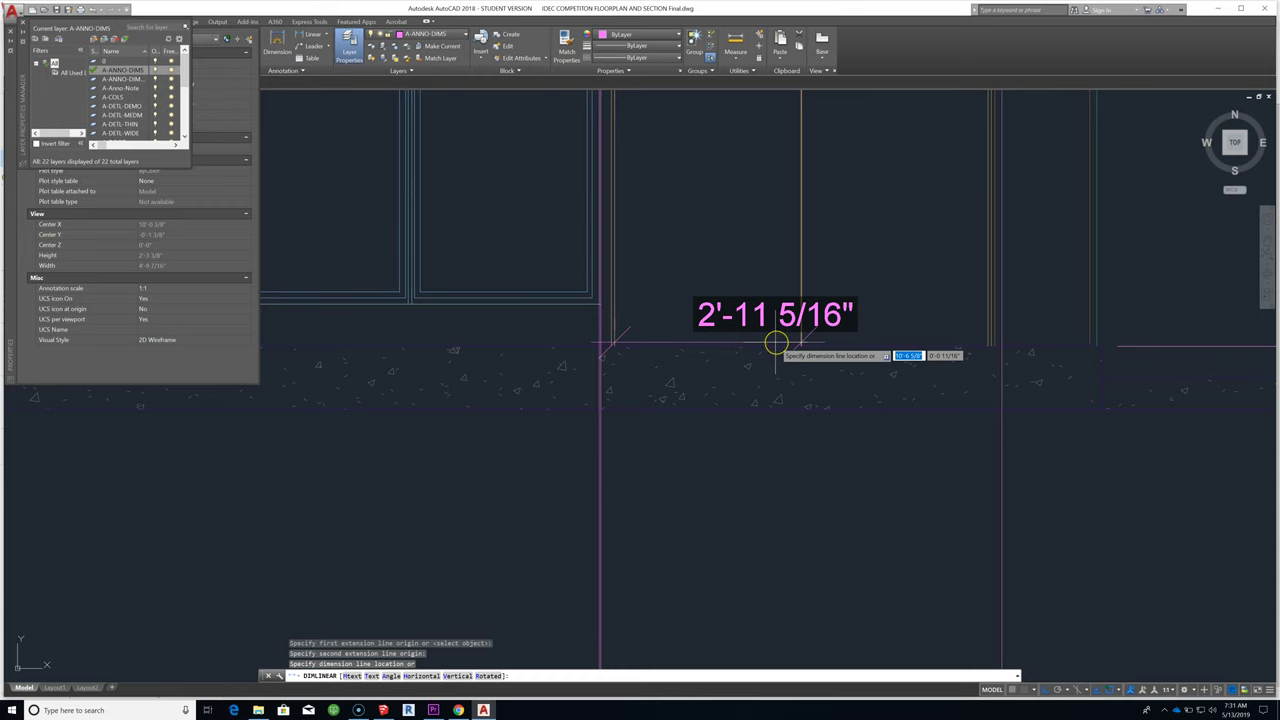
click(725, 243)
scroll(563, 277, down, 4)
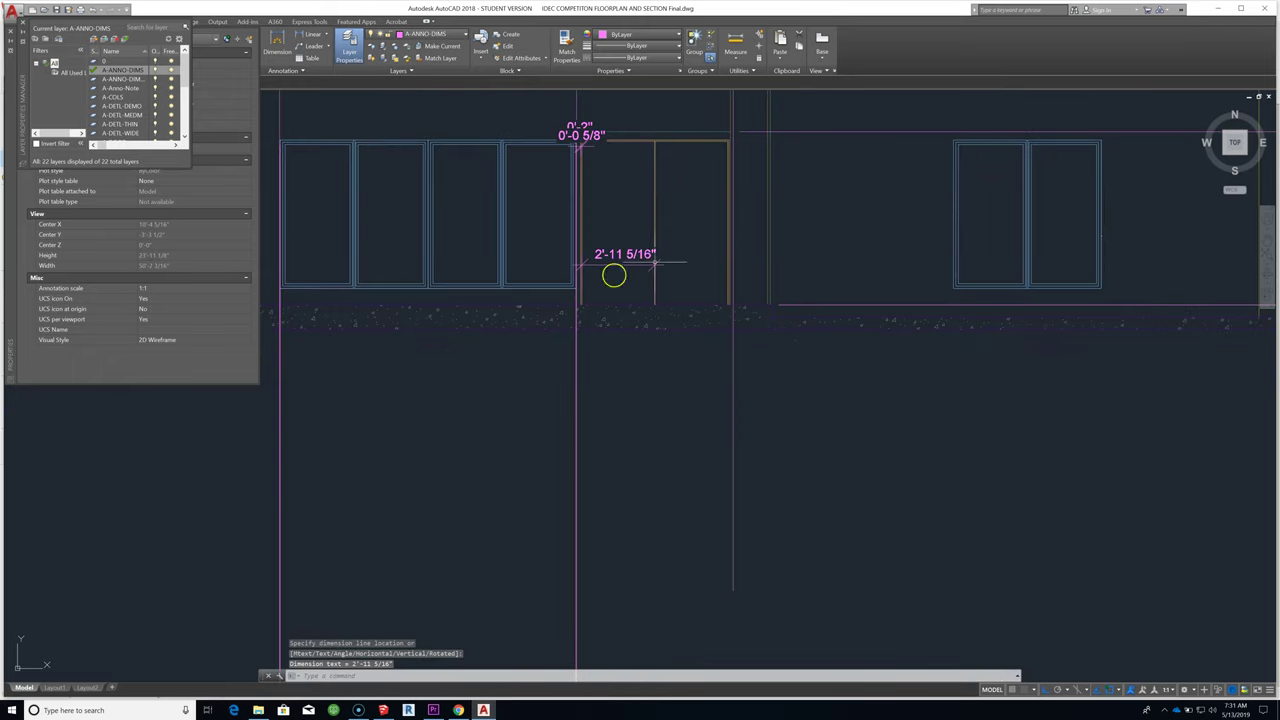
Step: Dimension the narrow gap between the double door's two center lines, placing it just below the left leaf's width dimension
scroll(670, 253, up, 4)
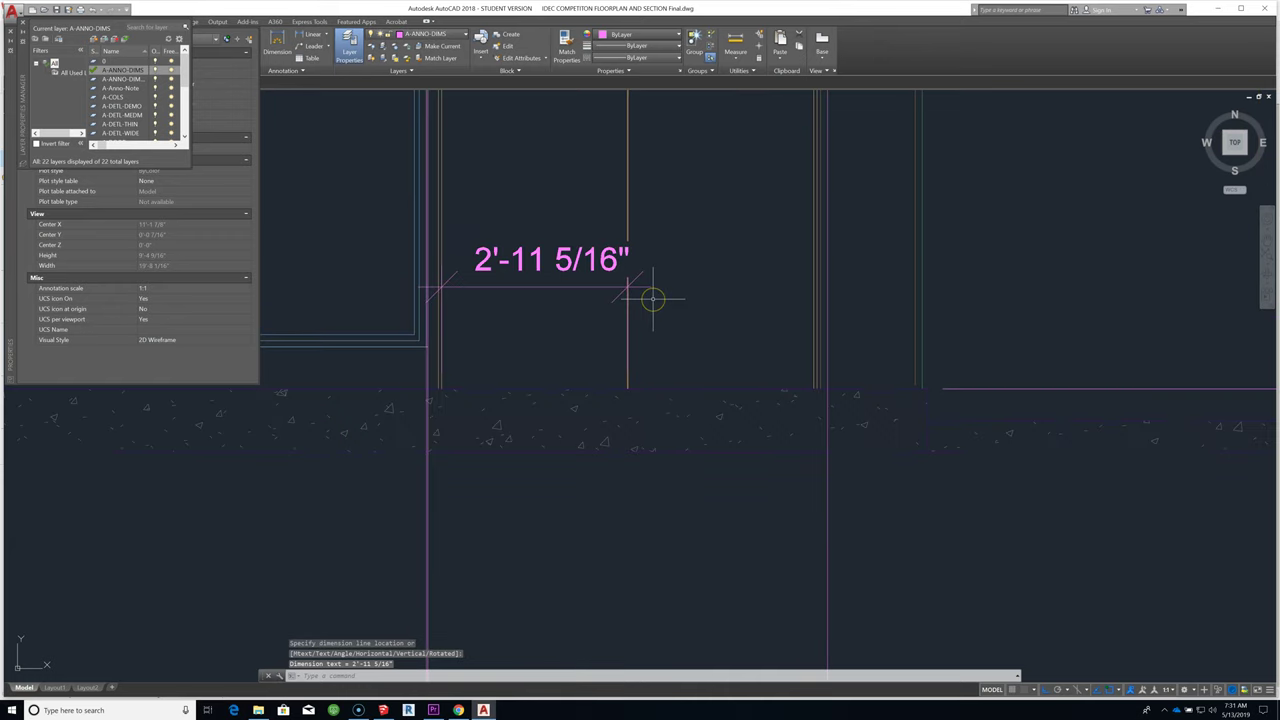
scroll(660, 300, up, 3)
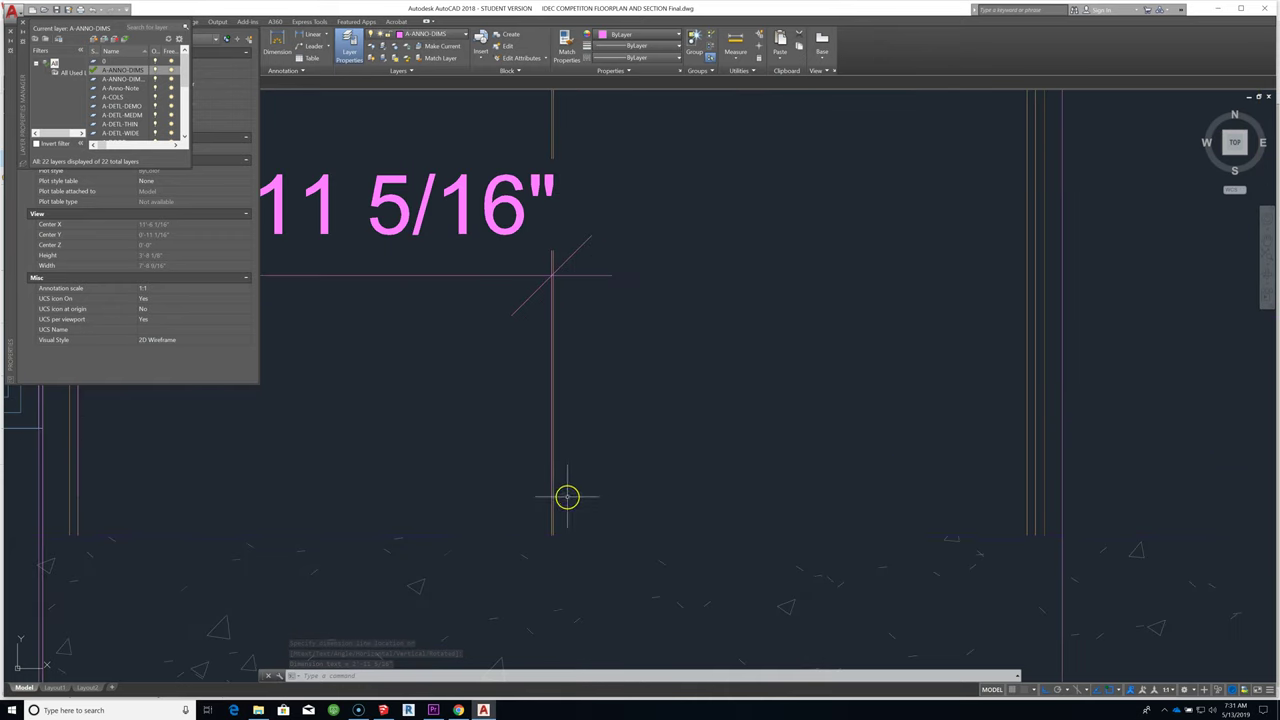
scroll(537, 556, up, 4)
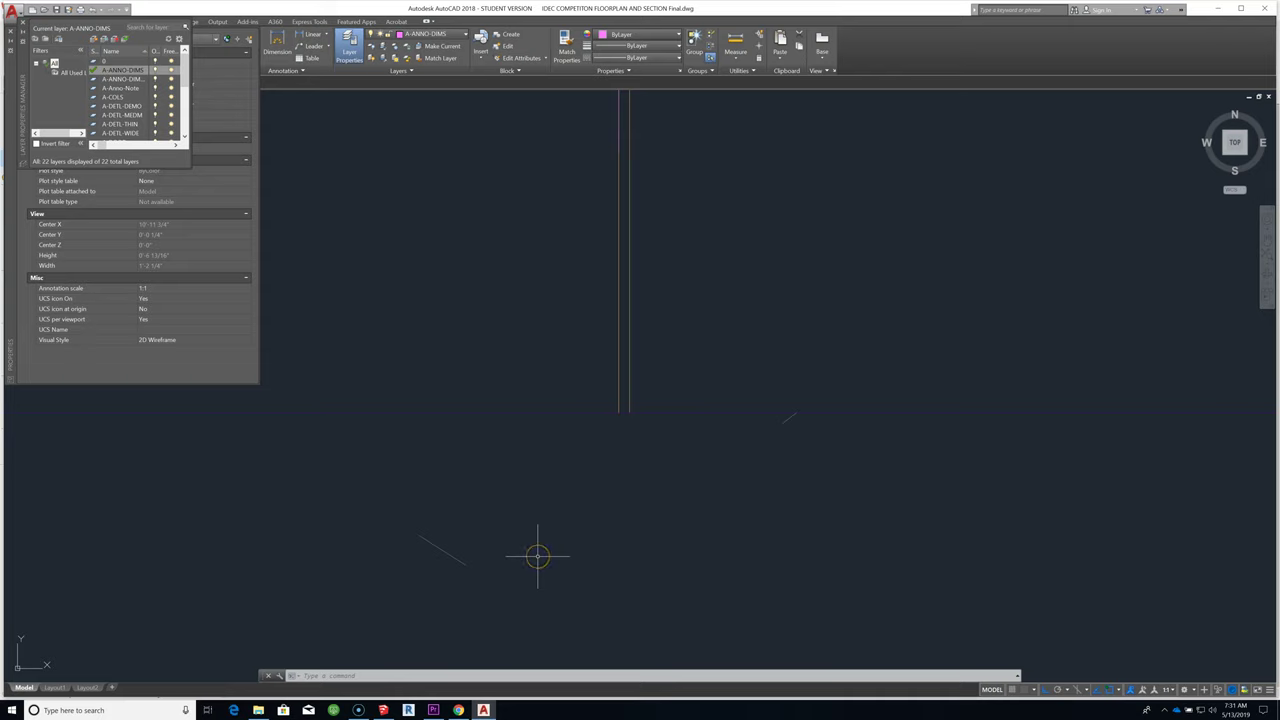
scroll(543, 557, up, 2)
right_click(569, 432)
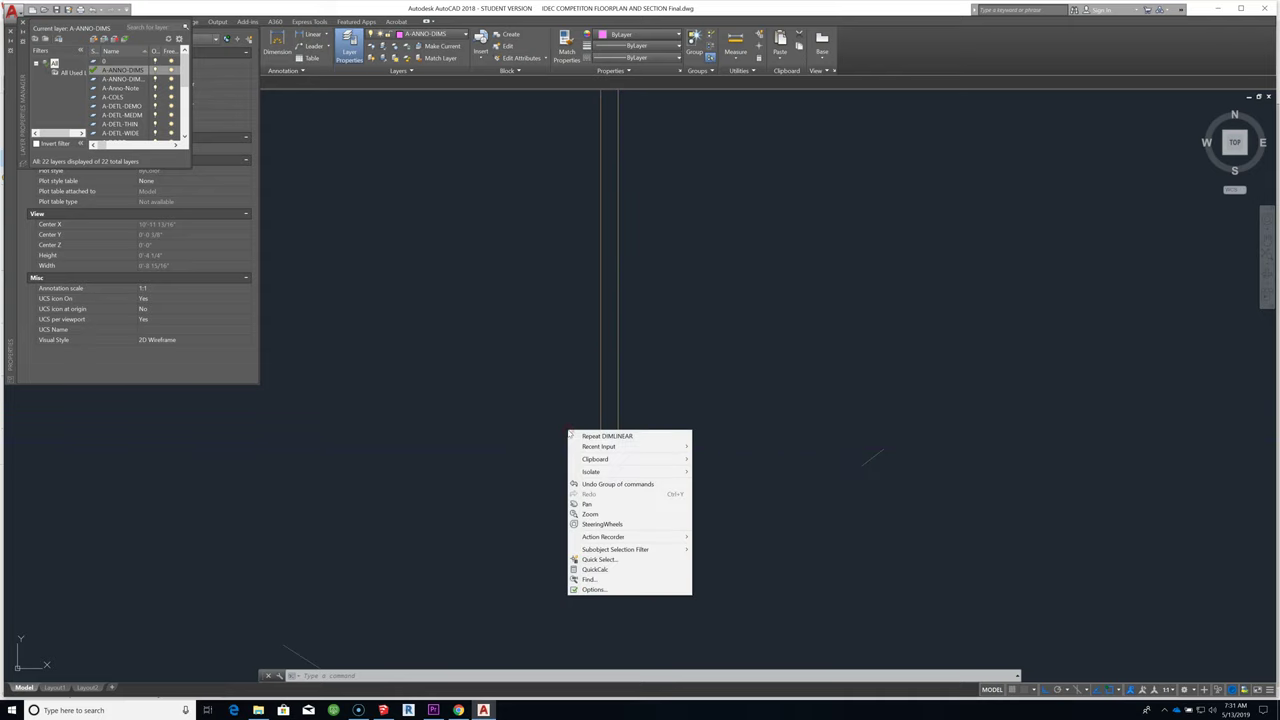
click(603, 436)
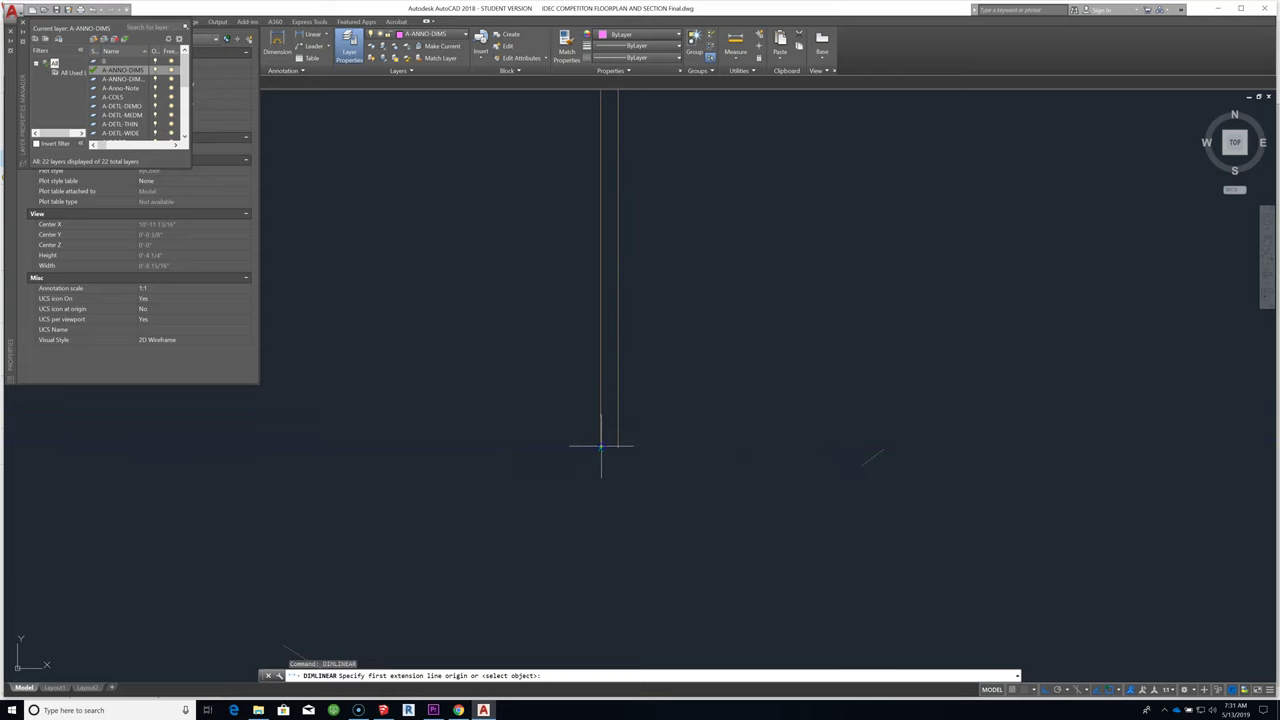
click(601, 446)
click(606, 448)
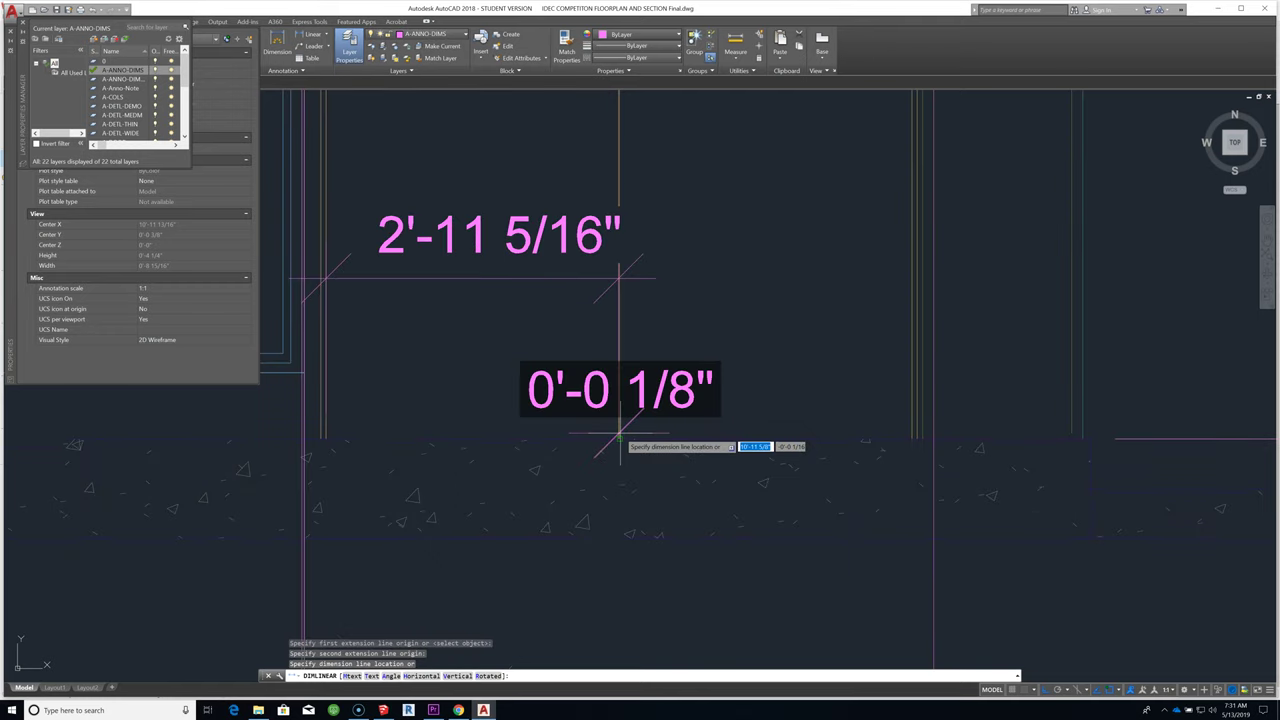
click(621, 345)
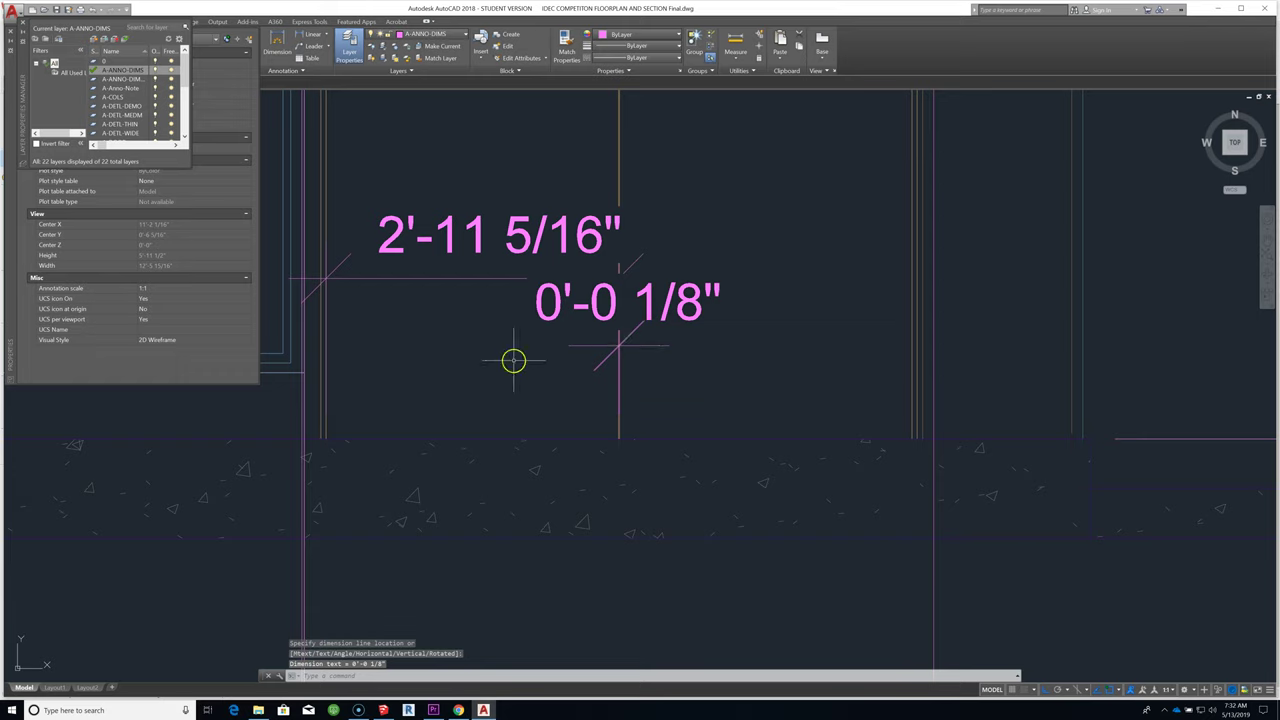
Step: Dimension the right door leaf's width from the center joint to the frame's inner edge, placing it below the floor line
scroll(697, 460, up, 5)
right_click(589, 418)
click(652, 422)
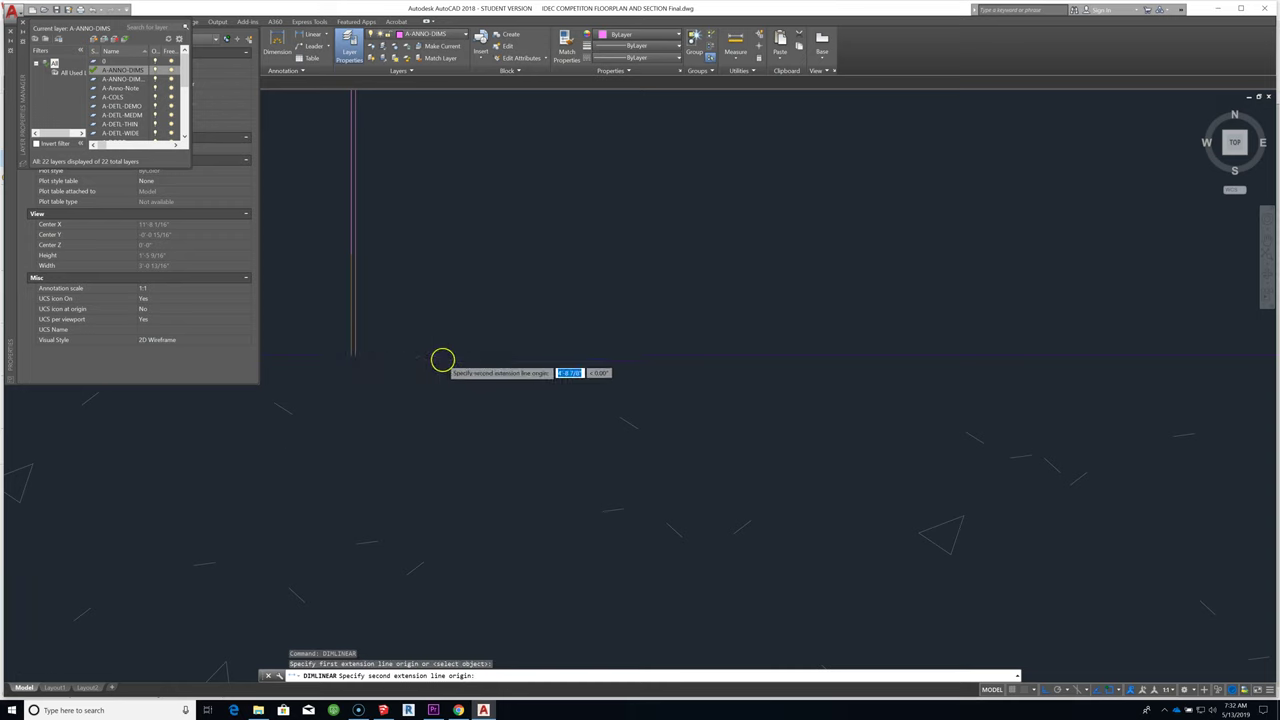
scroll(443, 363, up, 3)
click(418, 356)
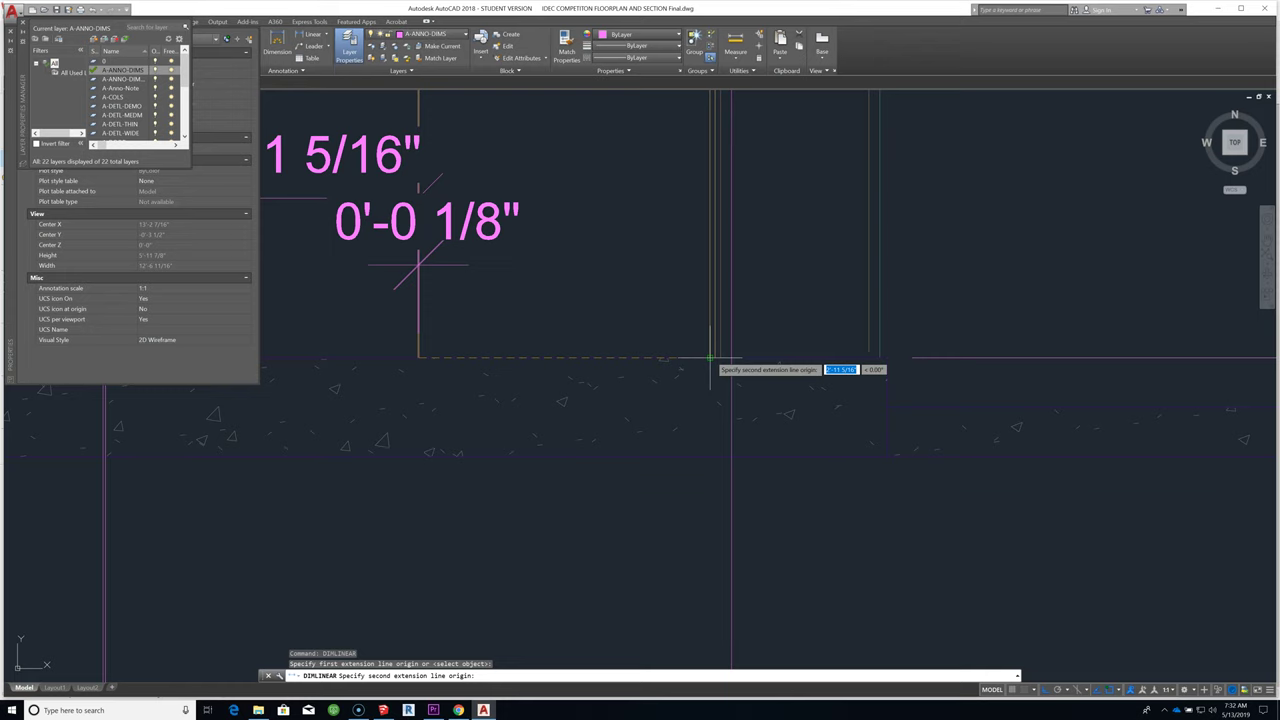
click(710, 356)
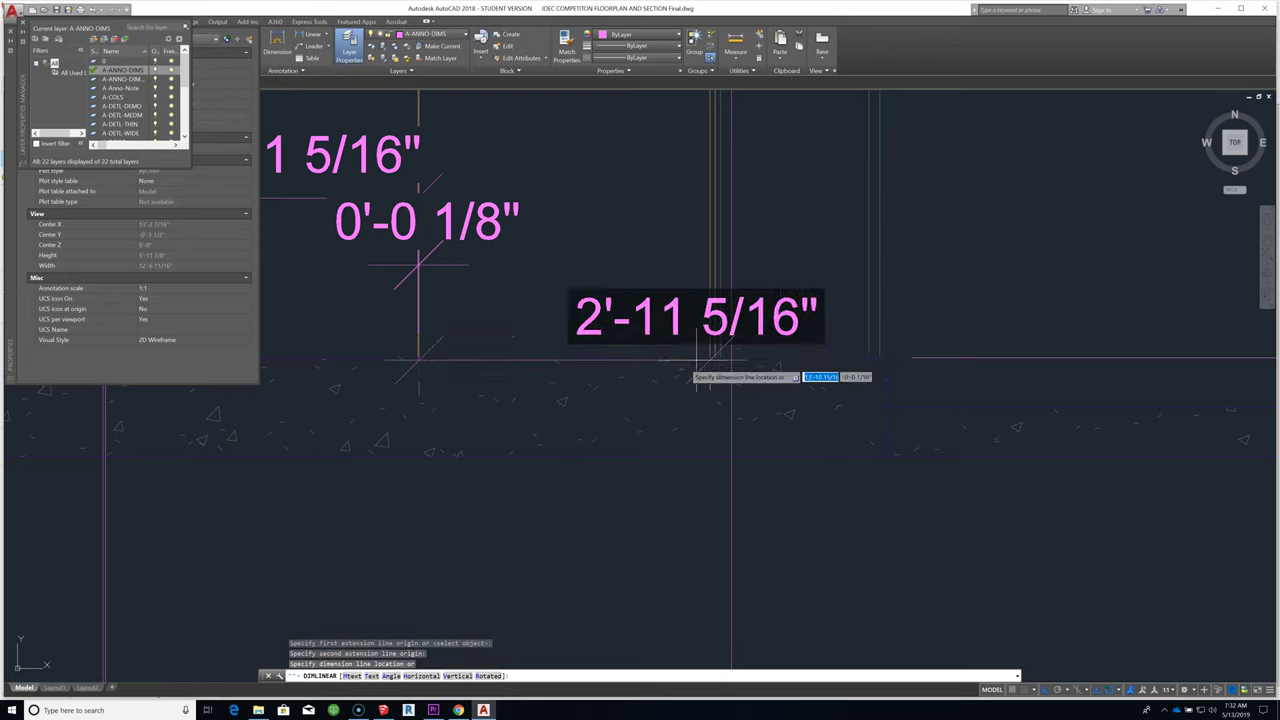
click(566, 462)
scroll(503, 494, down, 1)
Step: Dimension the double door's right frame thickness at its base, placing it slightly above the floor line
scroll(610, 392, up, 4)
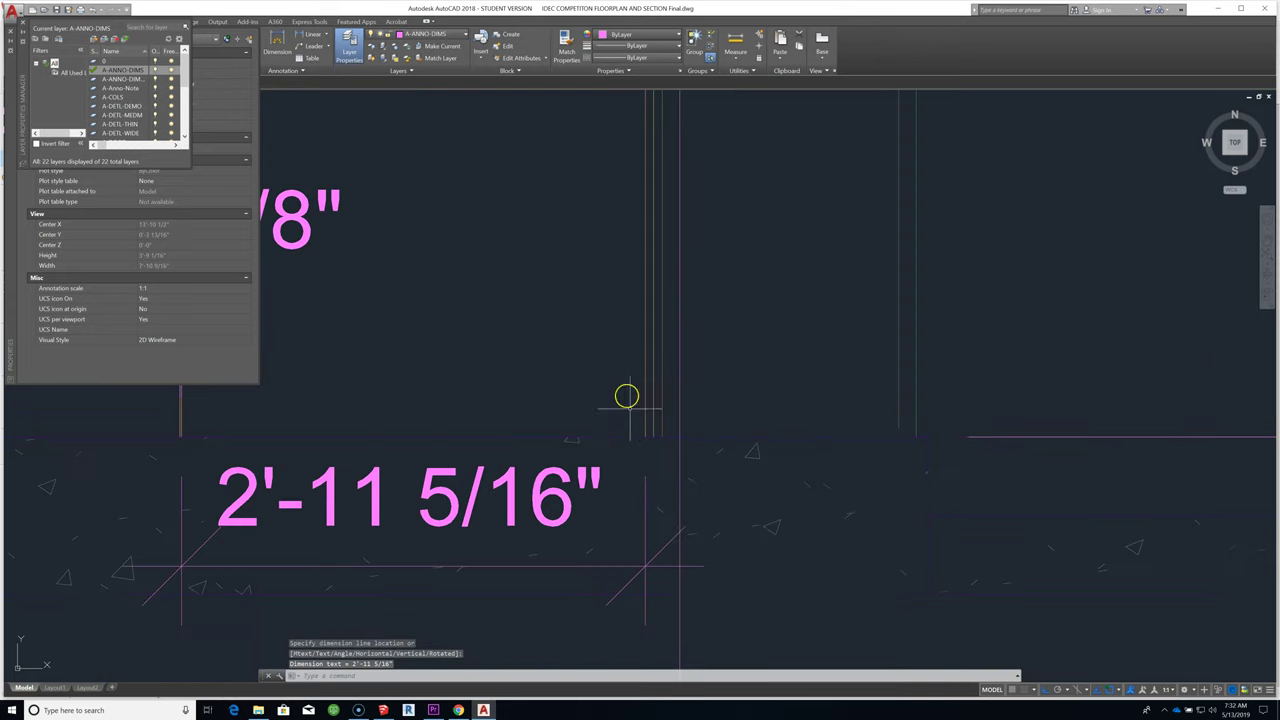
key(space)
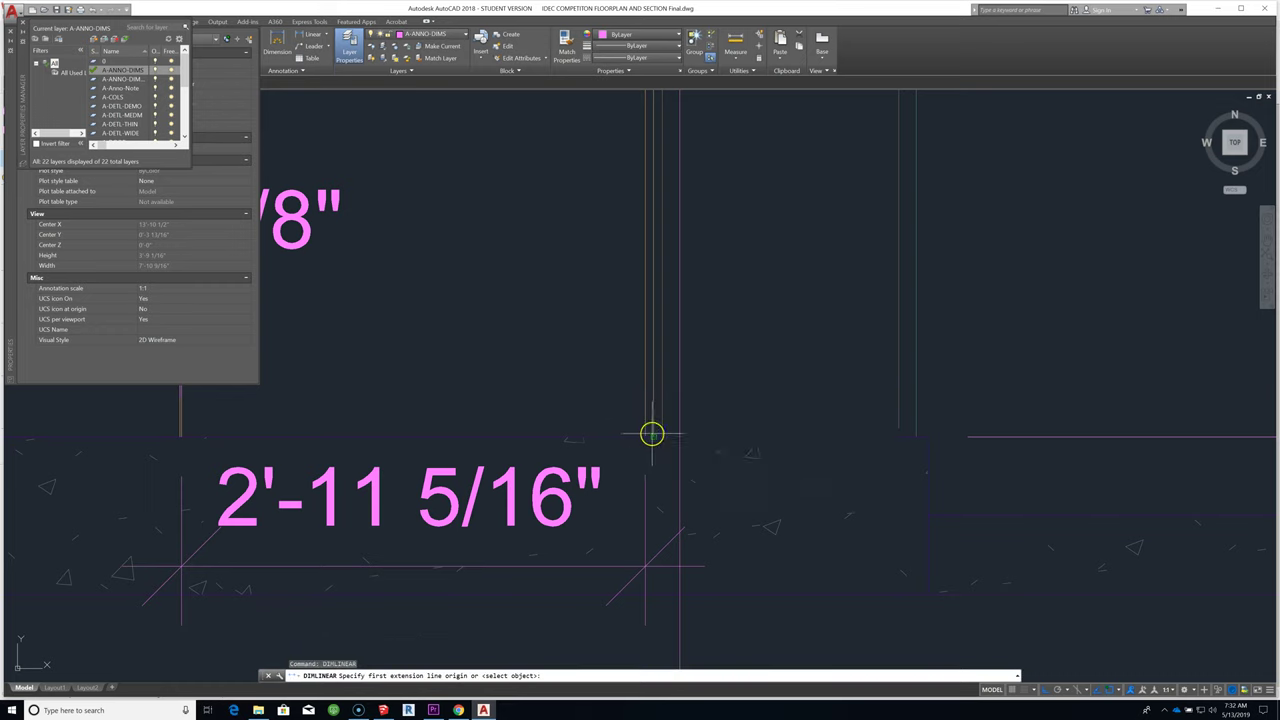
click(649, 434)
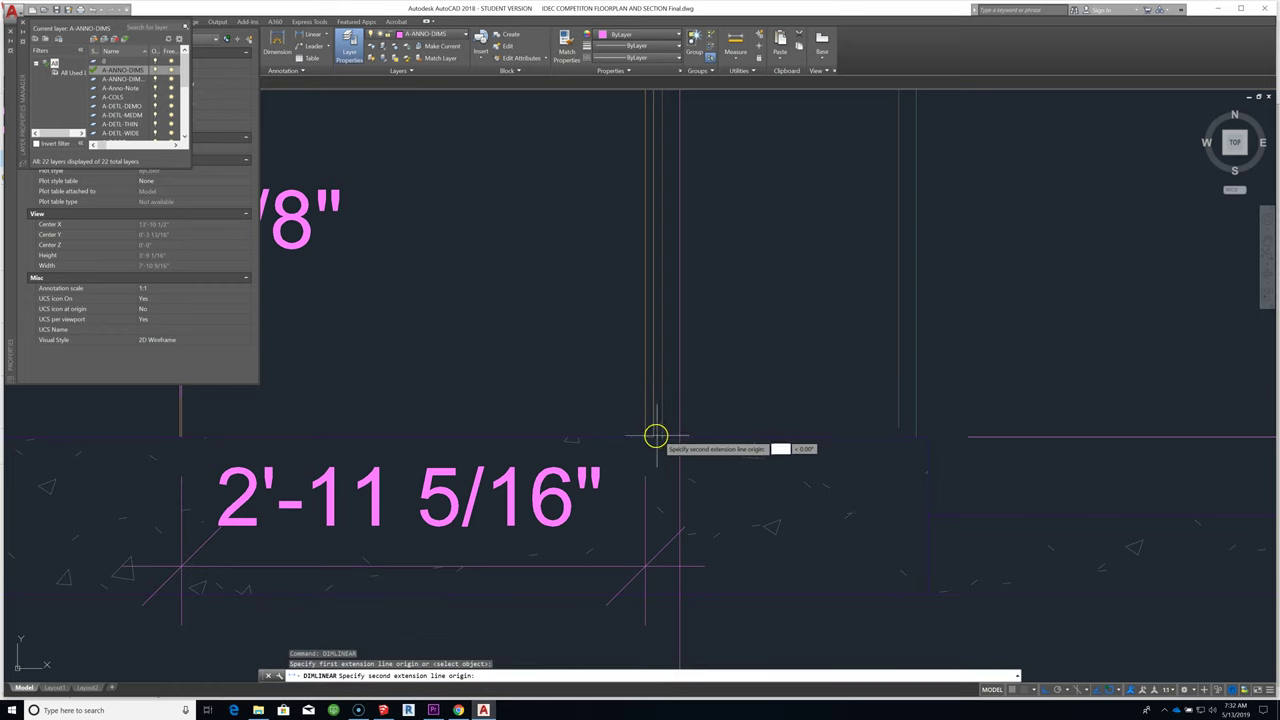
click(653, 436)
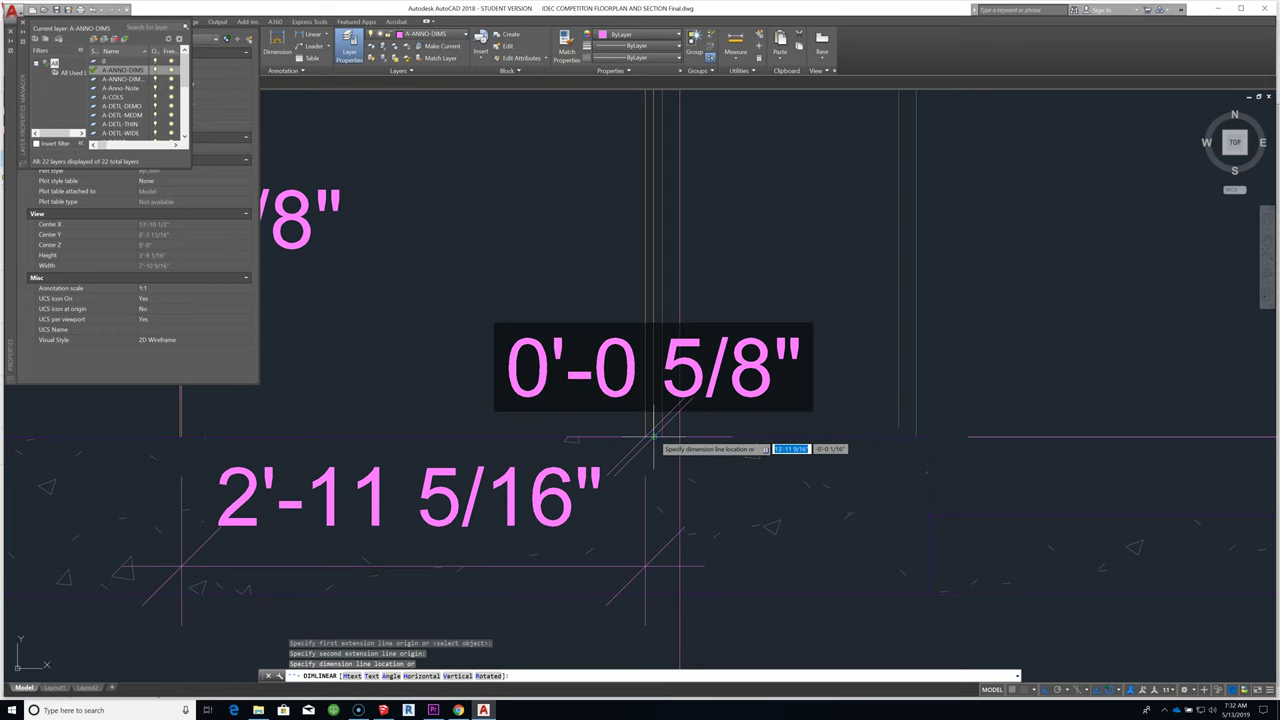
click(603, 383)
scroll(880, 484, down, 2)
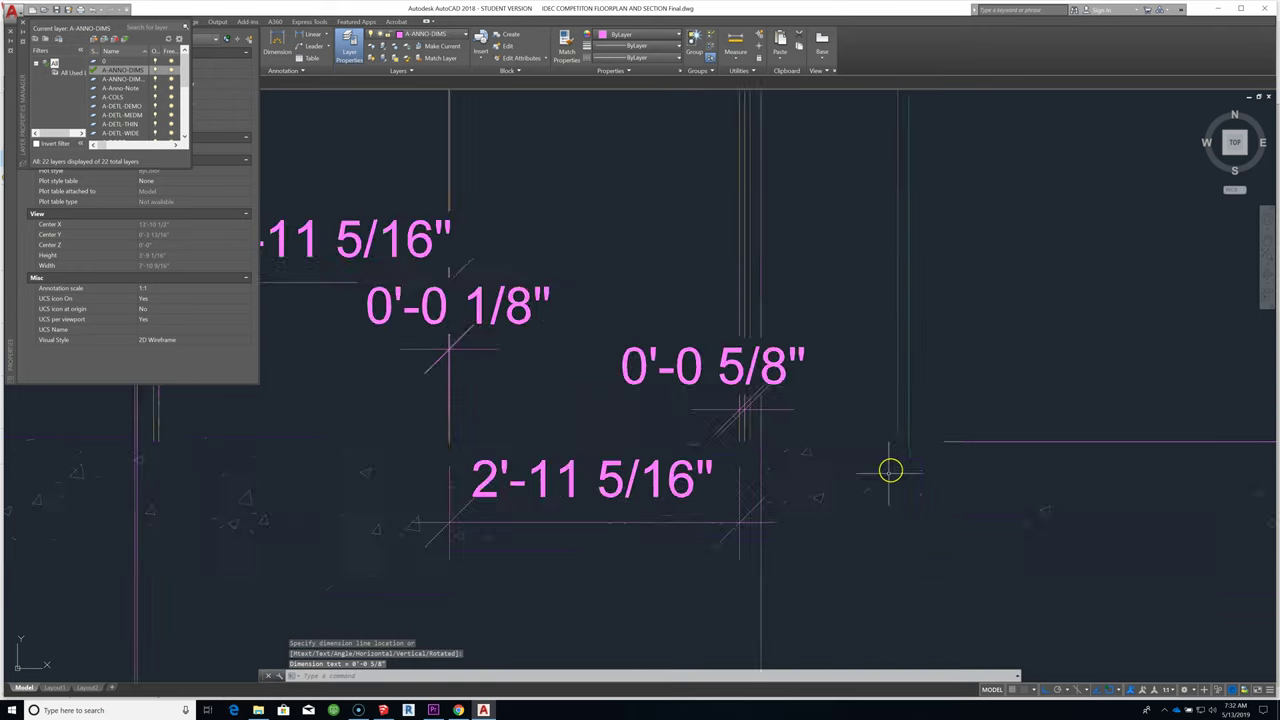
Step: Select the plan's column beside the third projected line and examine its alignment with the double door and column in the section
scroll(880, 484, down, 1)
scroll(569, 539, down, 3)
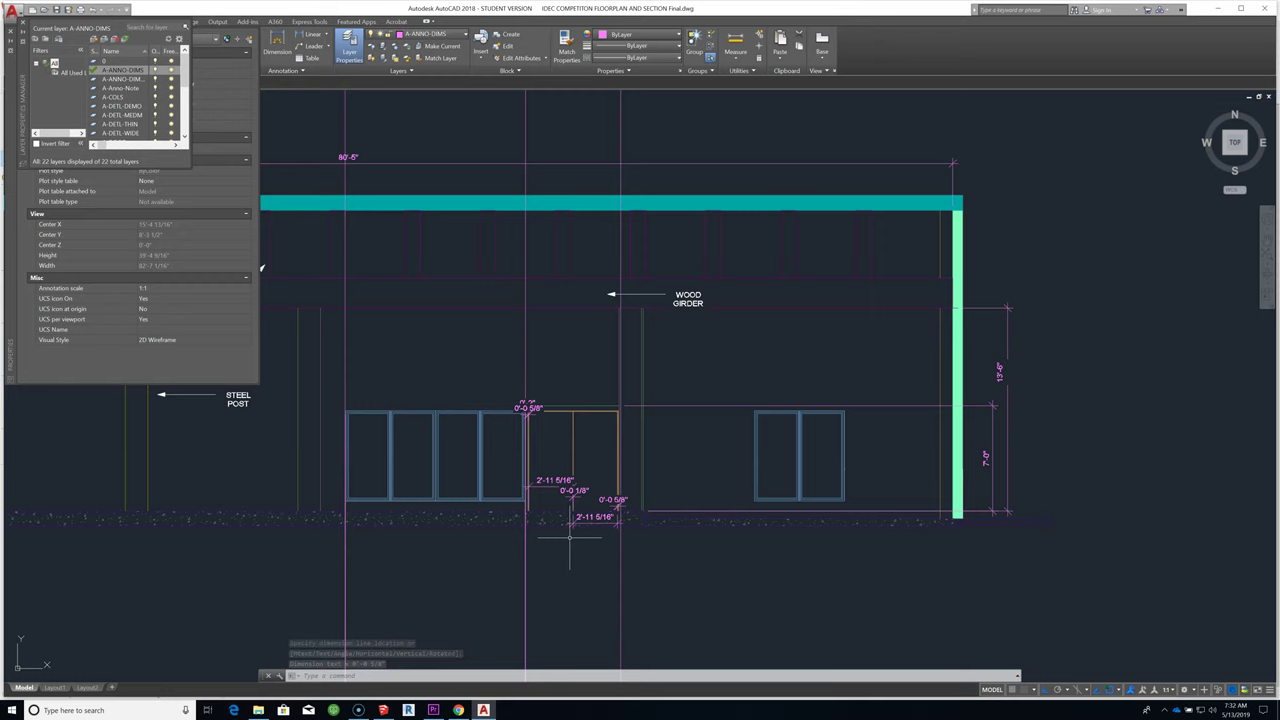
scroll(540, 500, up, 4)
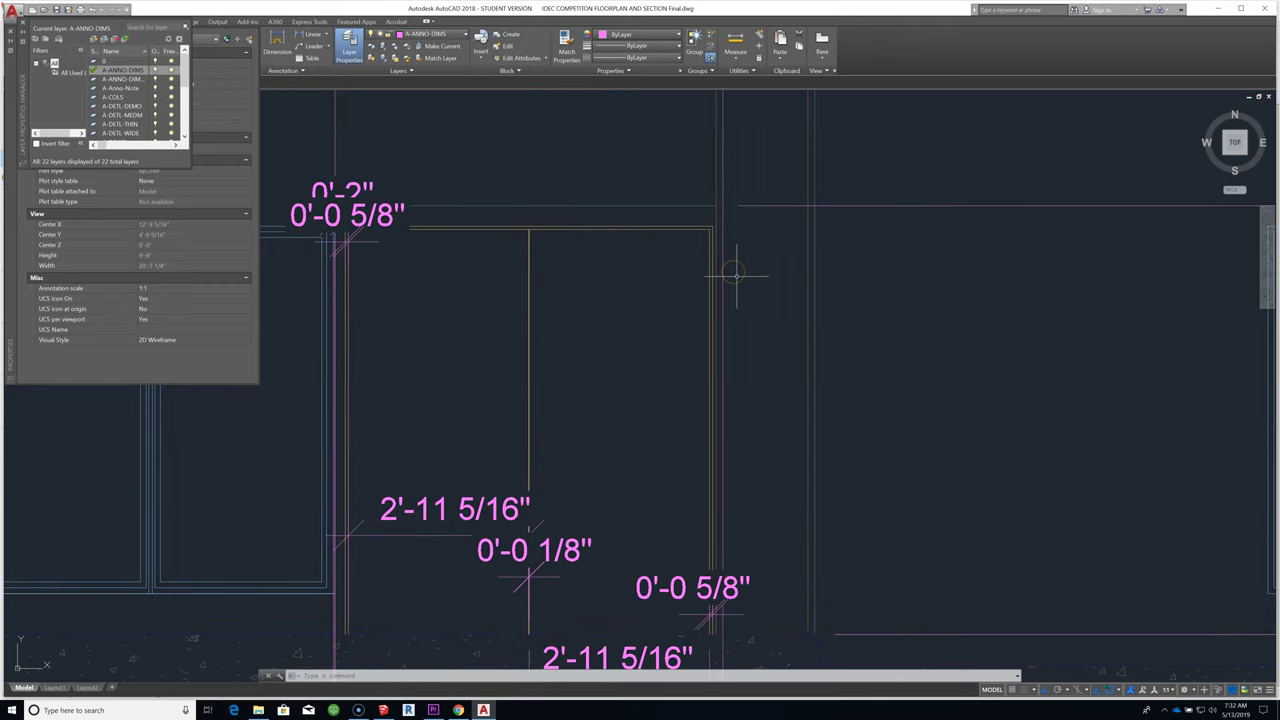
scroll(737, 276, down, 4)
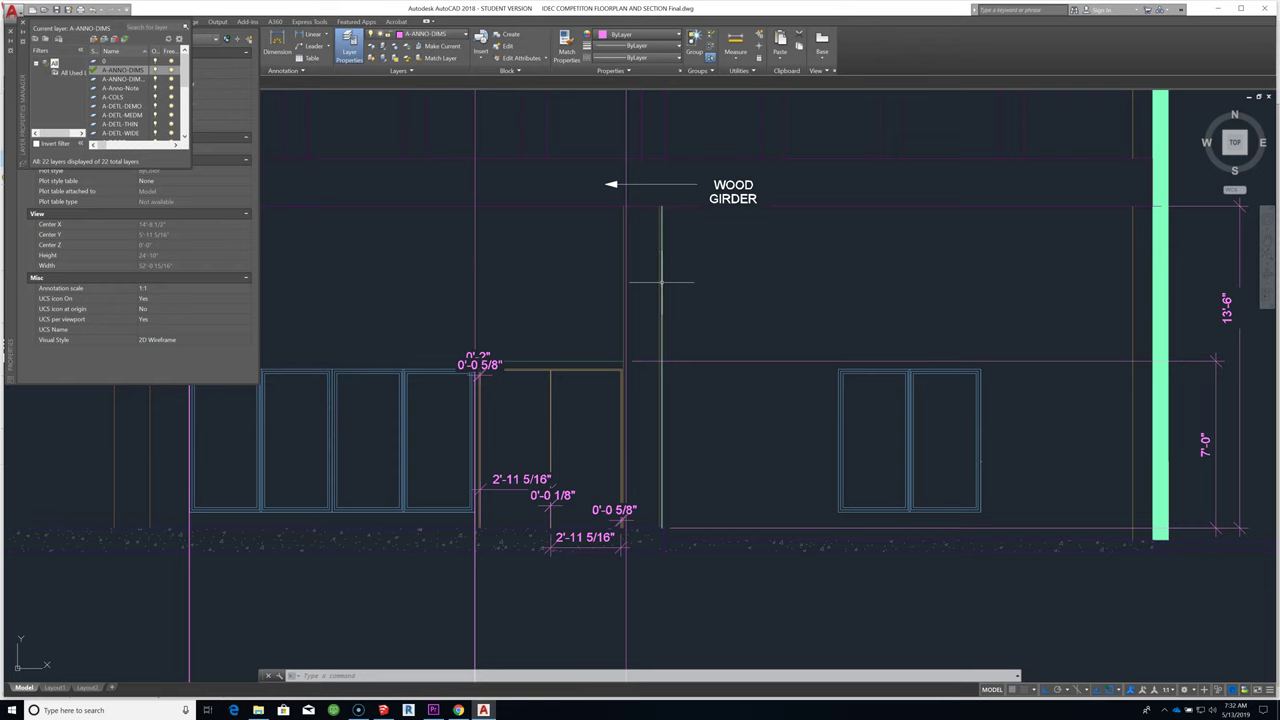
scroll(622, 442, down, 3)
scroll(622, 442, down, 5)
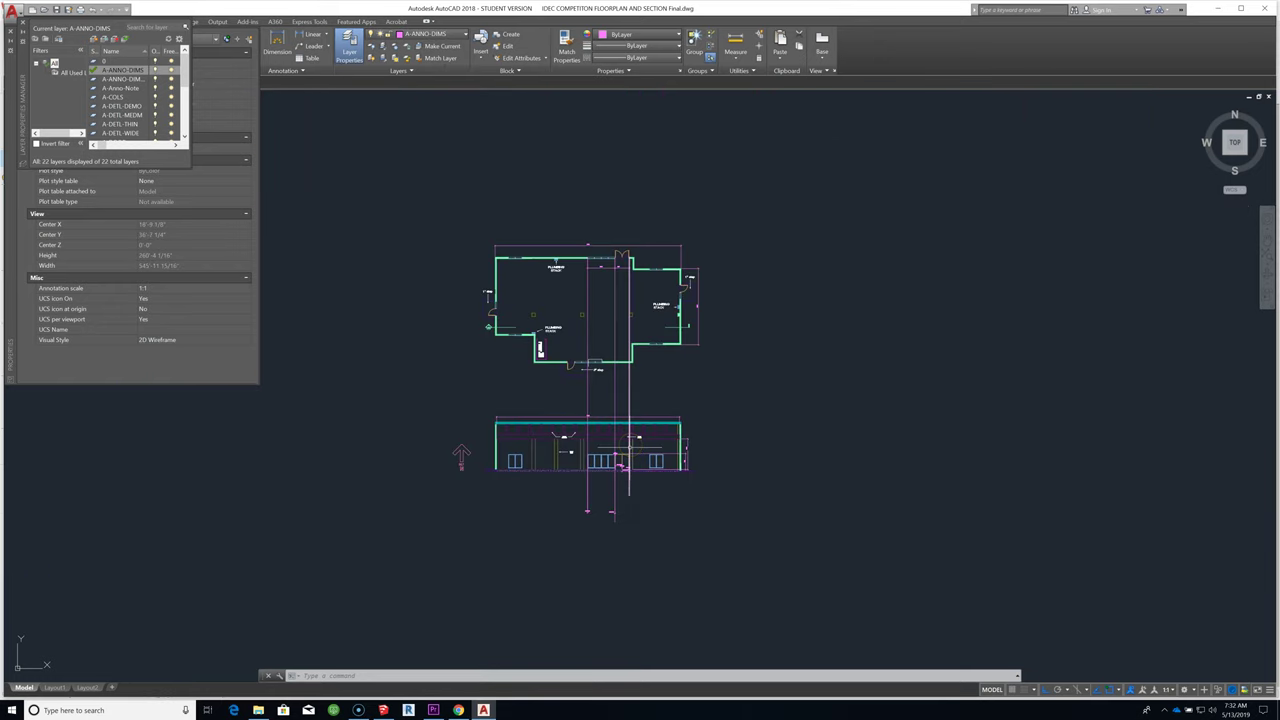
scroll(650, 327, up, 8)
scroll(549, 206, down, 2)
key(Escape)
click(551, 210)
click(573, 237)
scroll(580, 228, up, 4)
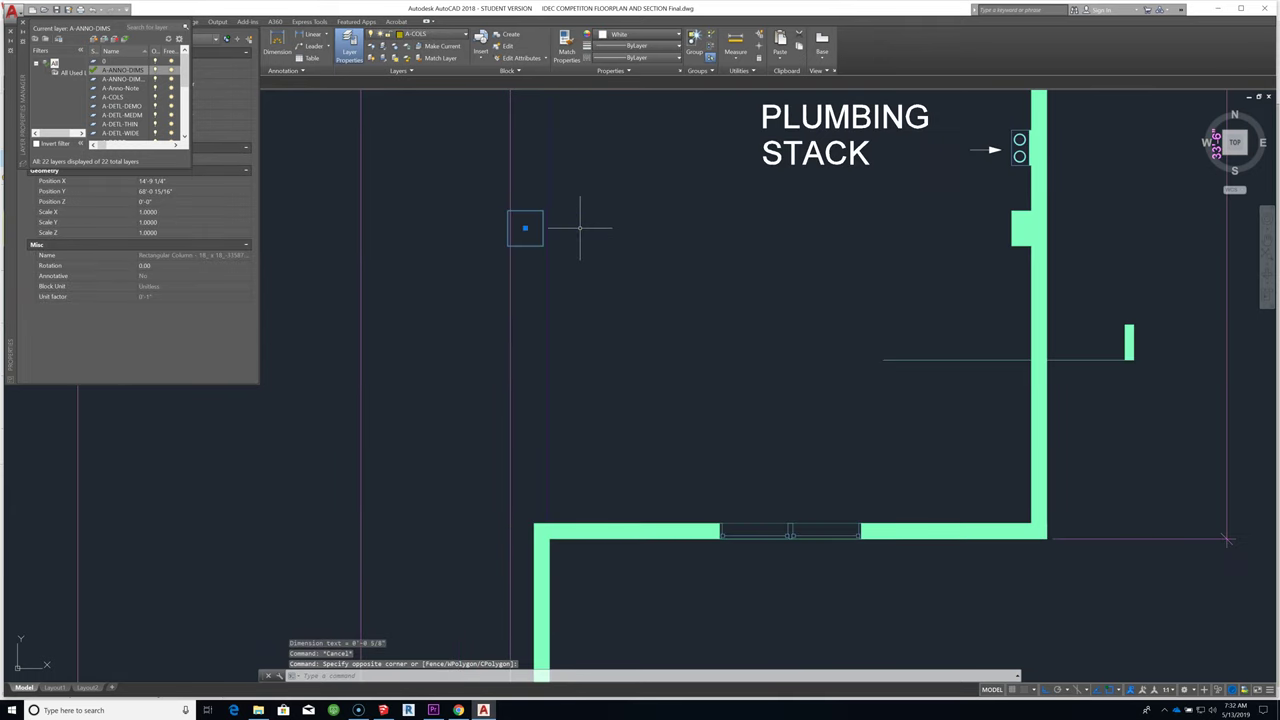
scroll(580, 228, down, 2)
scroll(580, 228, down, 4)
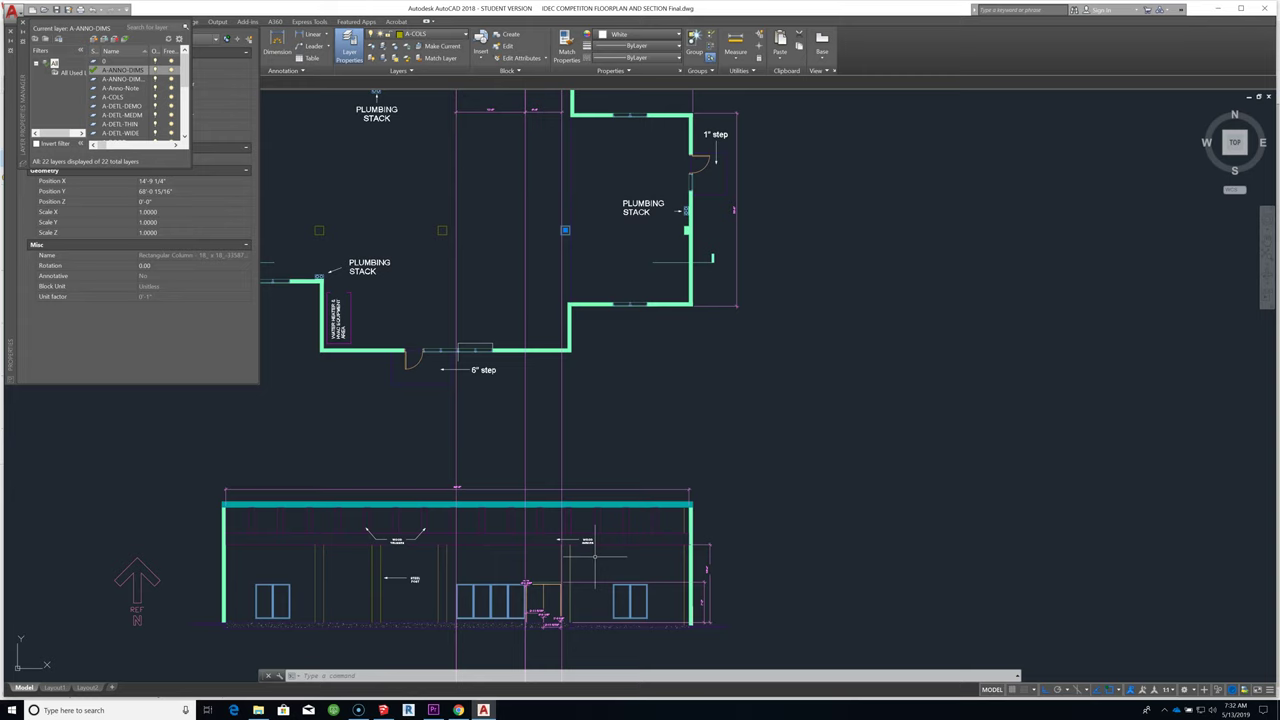
Step: Dimension the width of the double window near the plan's upper-left corner, placing the dimension inside the room below the wall
scroll(629, 466, down, 6)
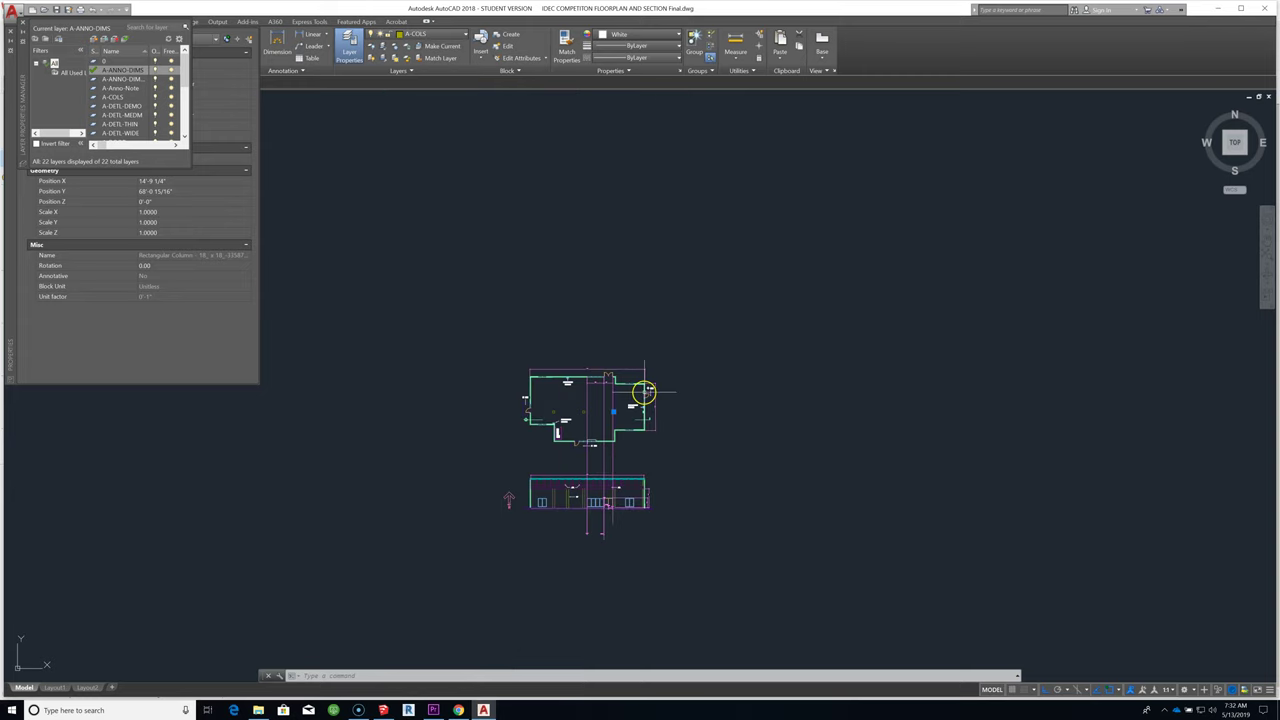
scroll(574, 383, up, 10)
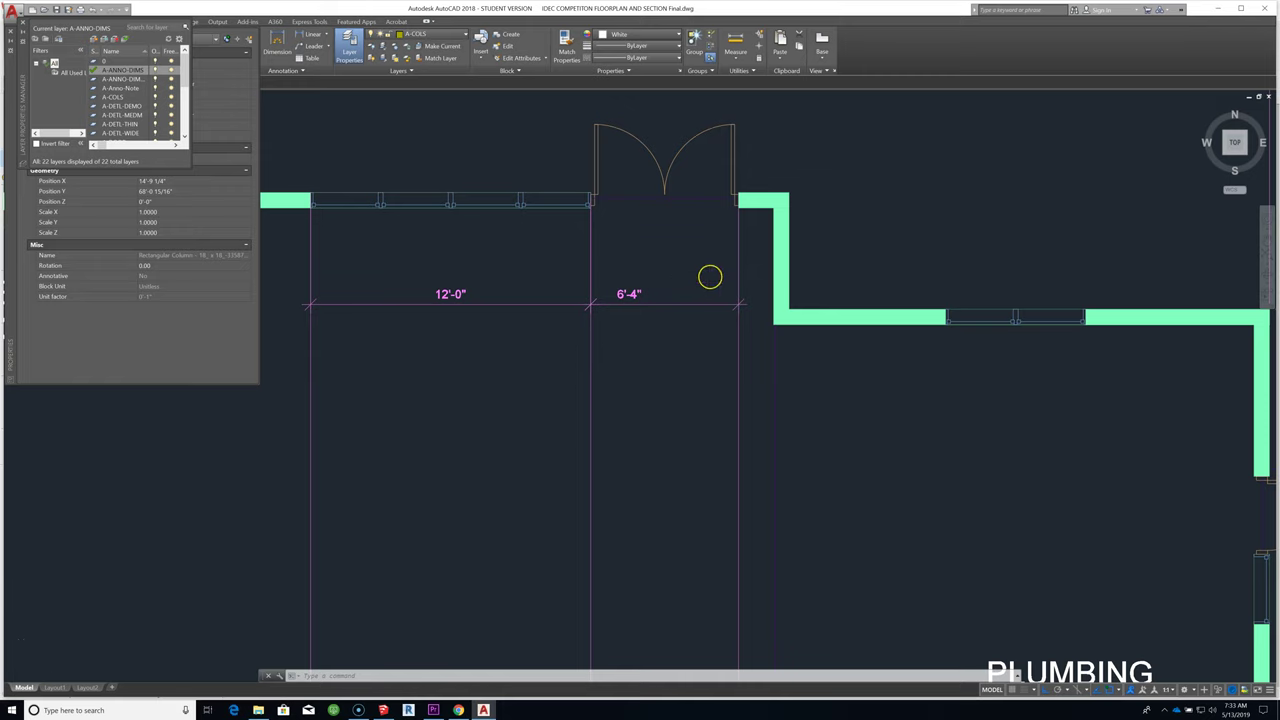
scroll(709, 280, down, 4)
scroll(529, 271, down, 2)
scroll(529, 272, up, 5)
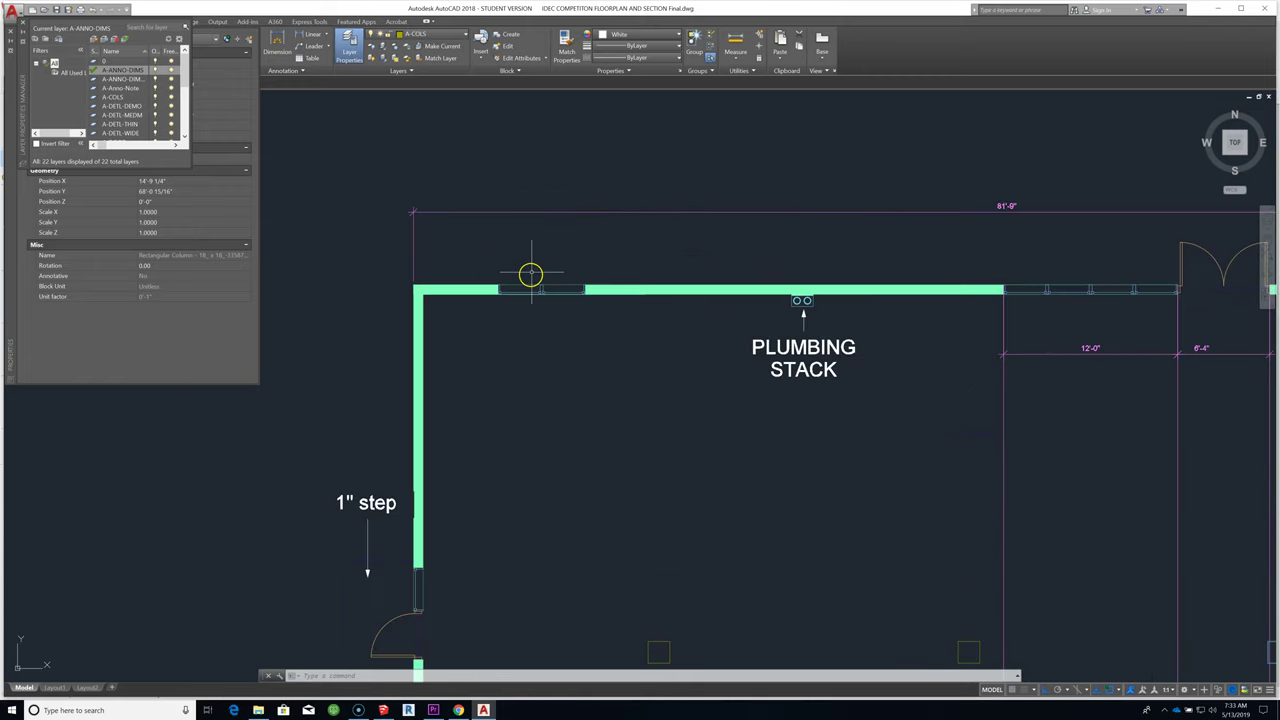
click(277, 42)
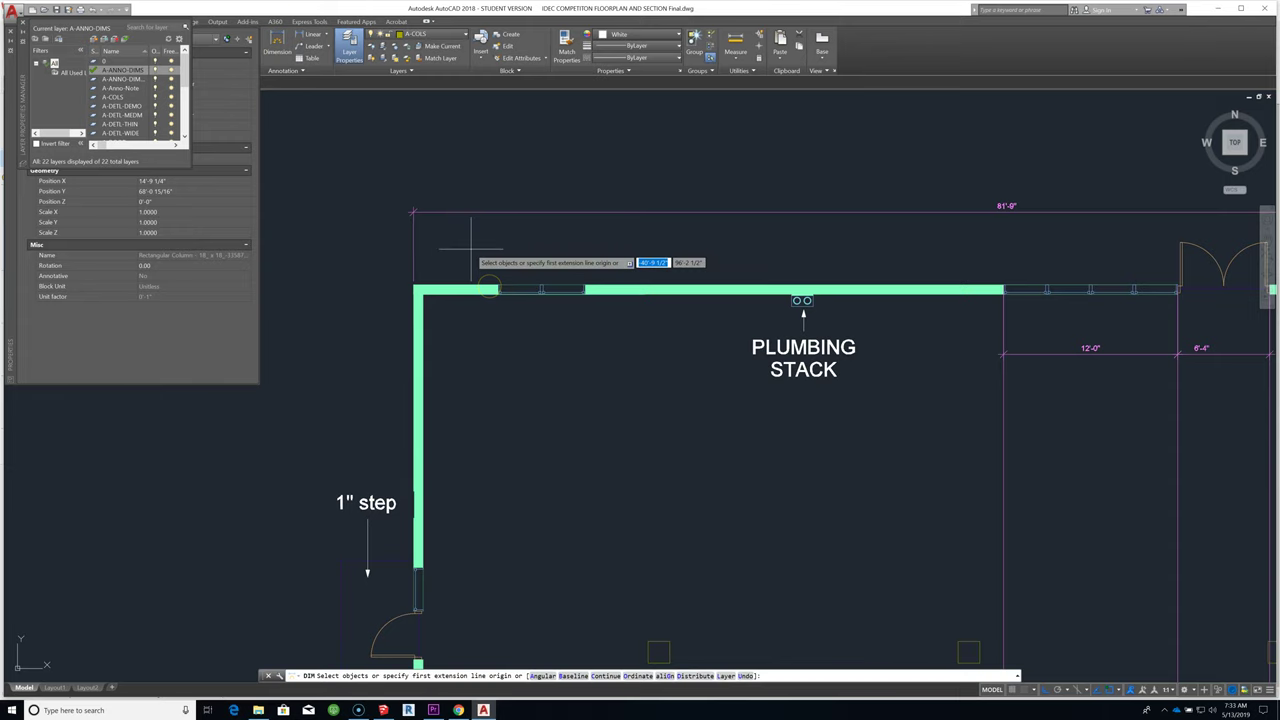
scroll(471, 246, up, 2)
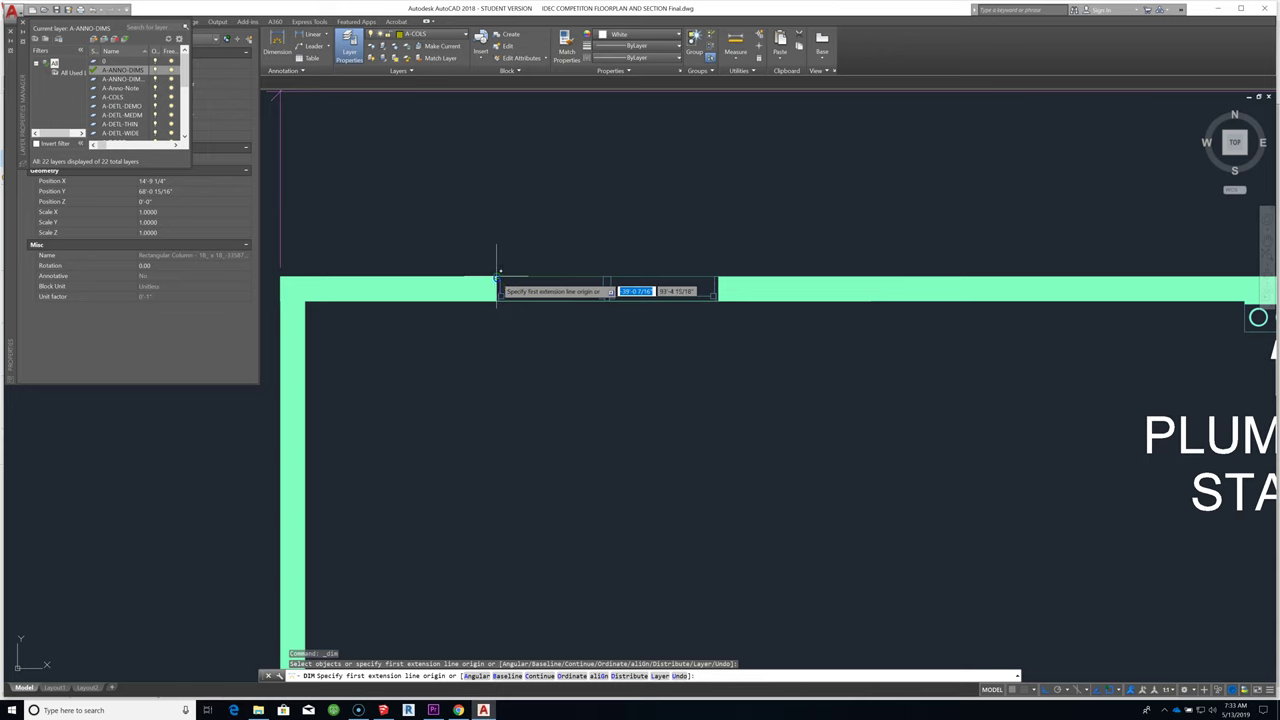
click(499, 283)
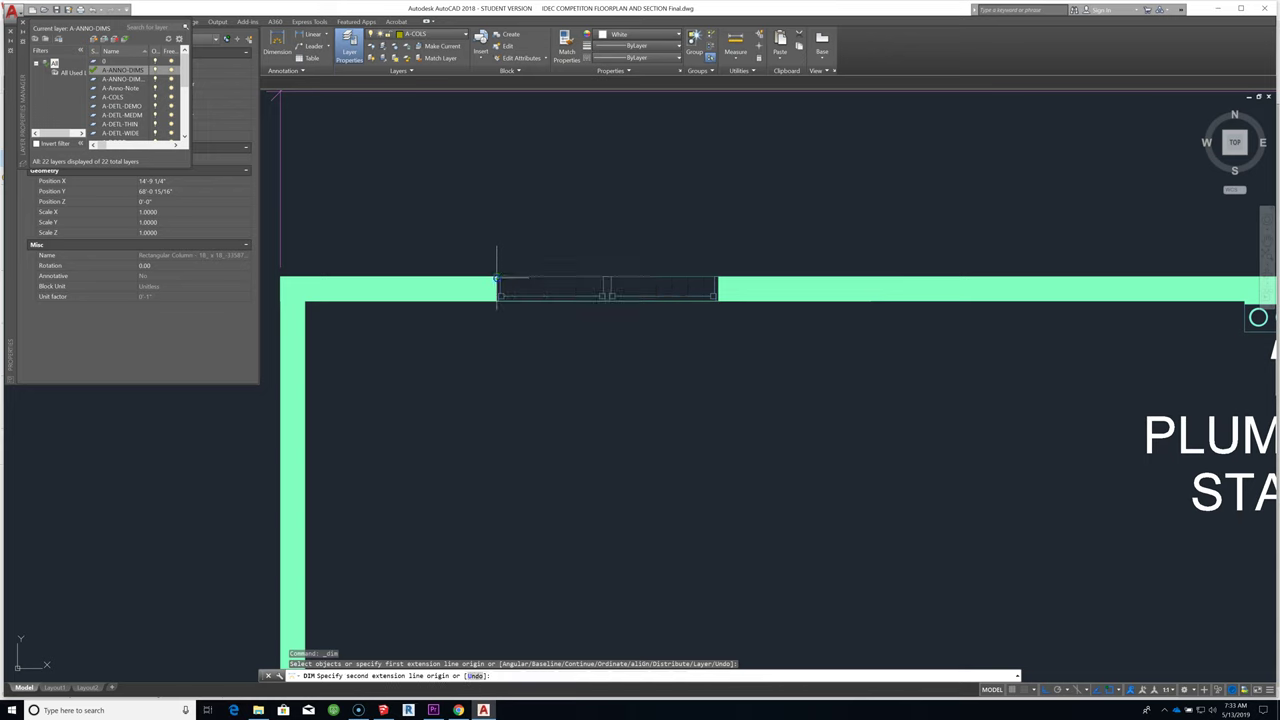
click(719, 270)
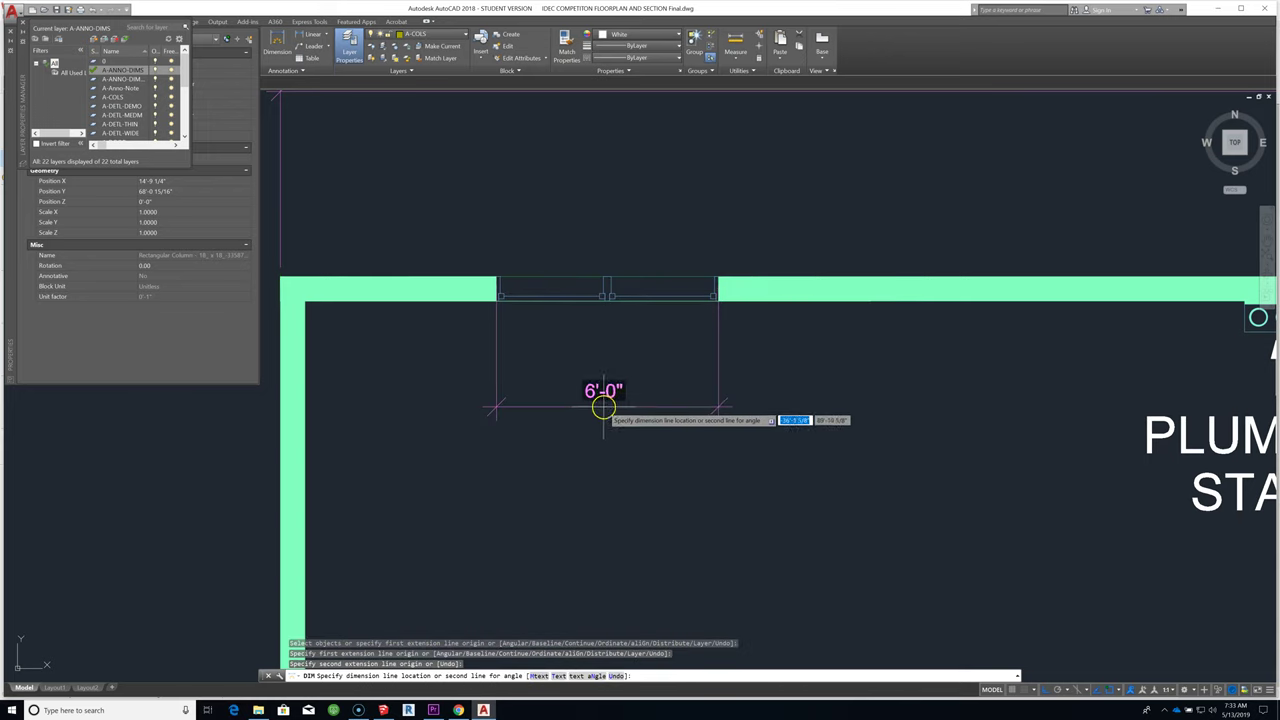
click(598, 400)
Step: Dimension the single door's opening in the plan's lower wall, from wall edge to window frame, placing it above the wall
scroll(569, 211, down, 5)
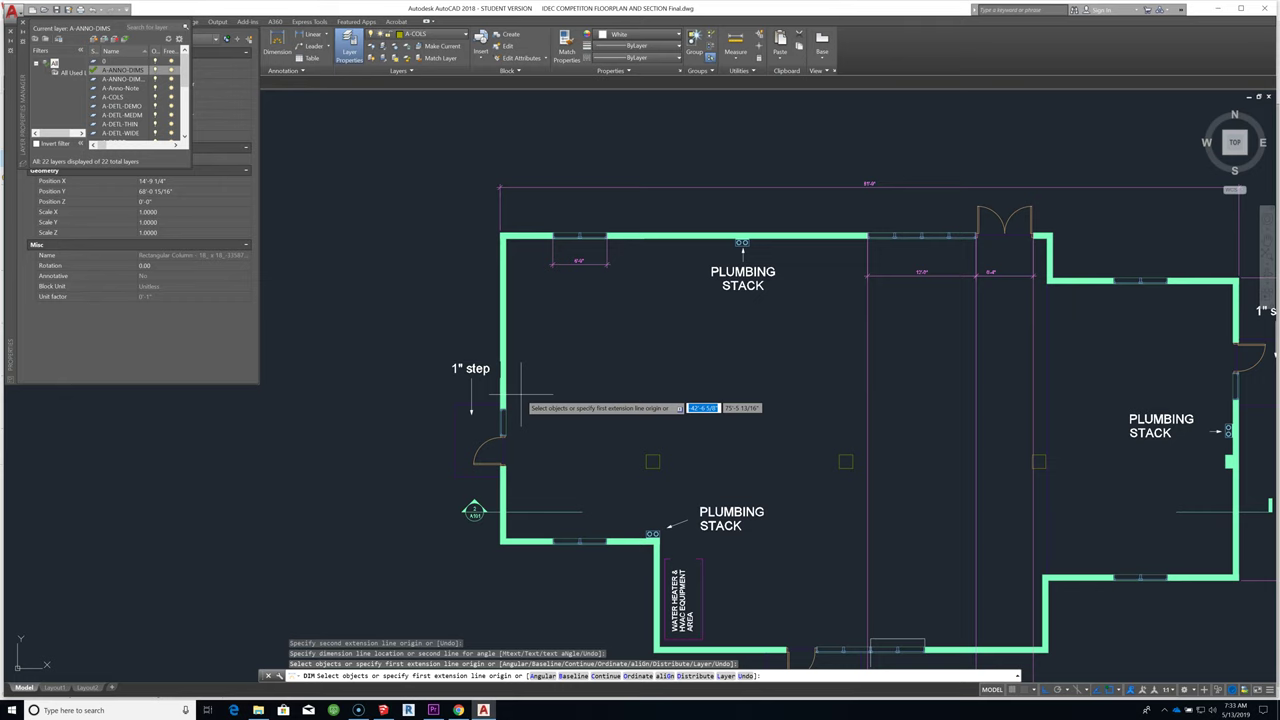
scroll(520, 398, down, 2)
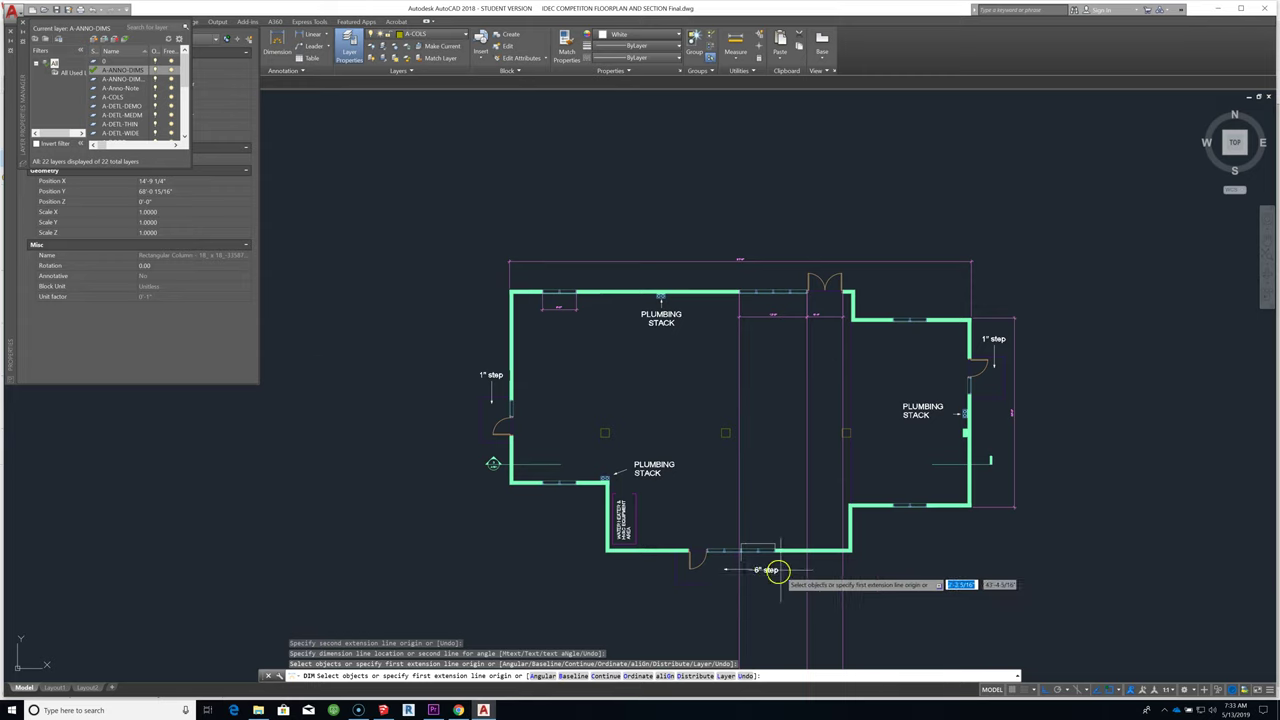
scroll(781, 570, up, 2)
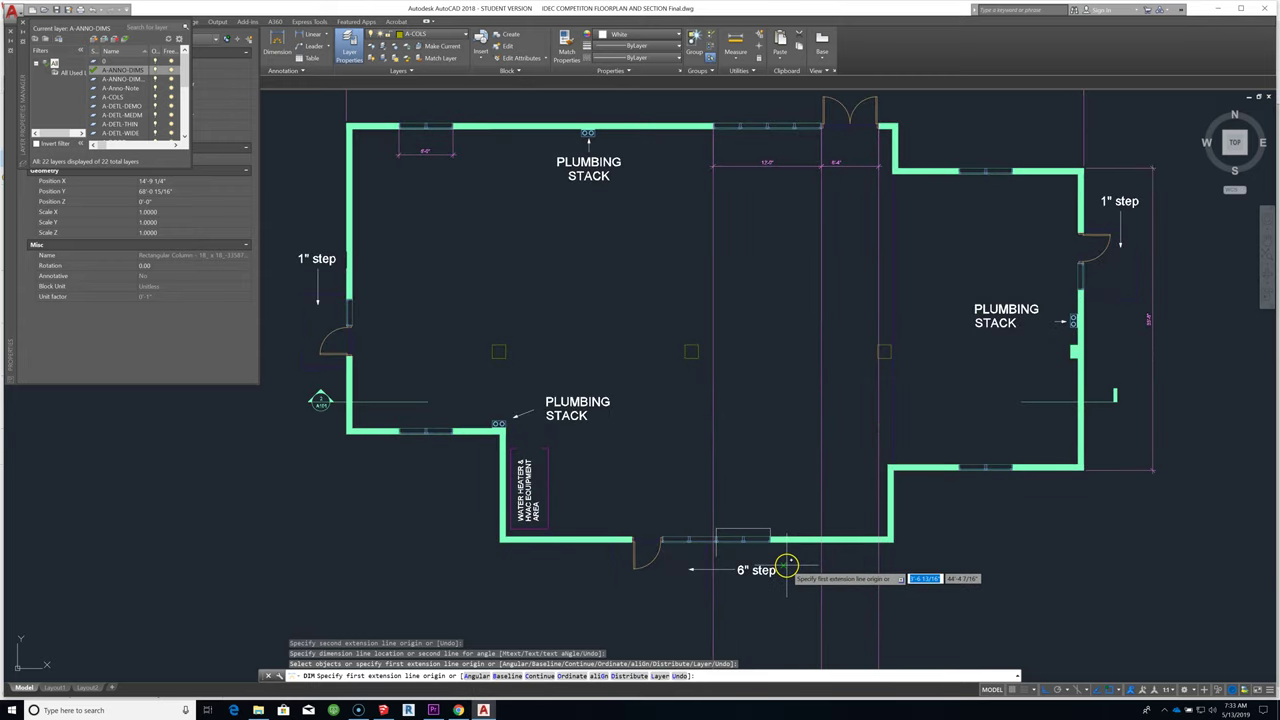
scroll(704, 569, up, 5)
right_click(573, 514)
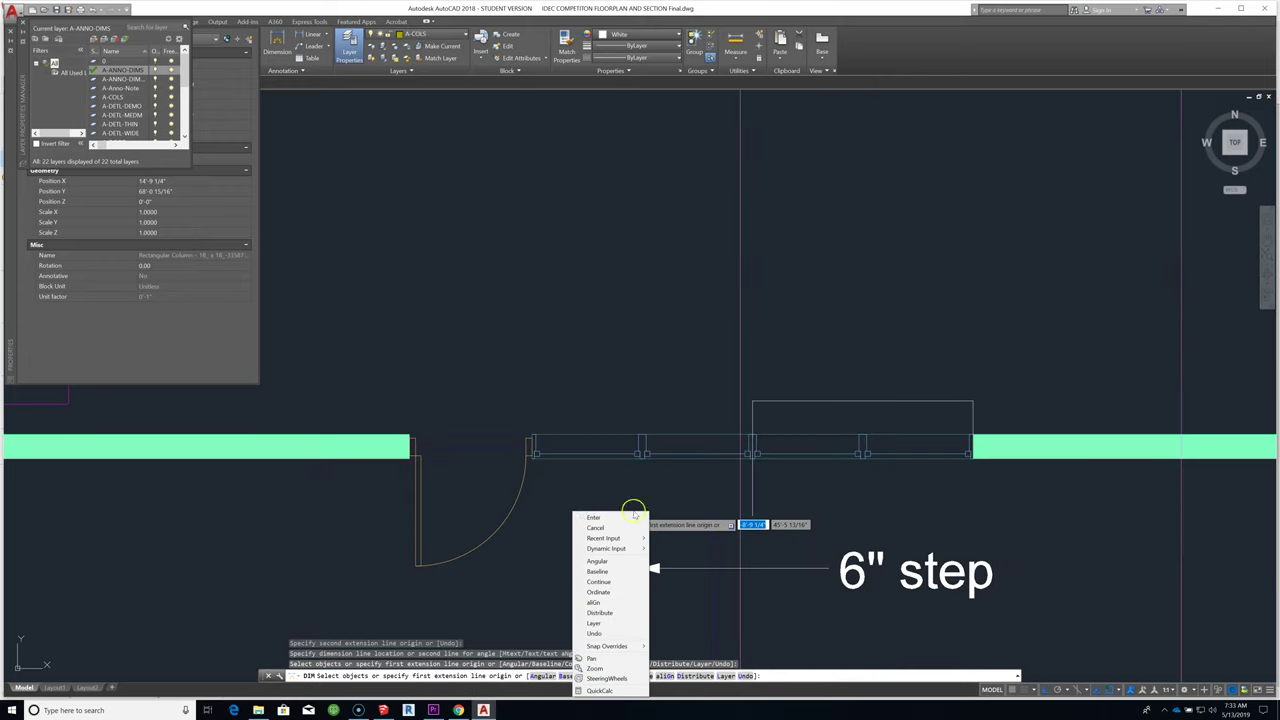
mouse_move(639, 540)
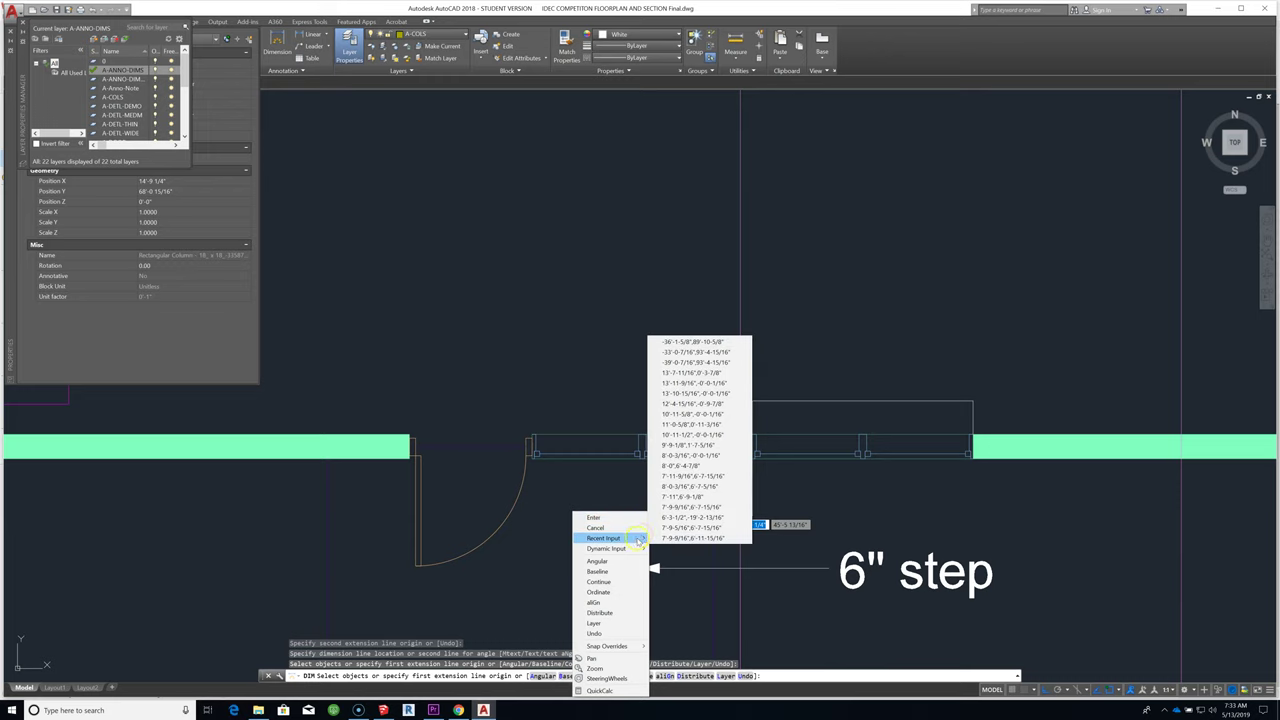
key(Escape)
right_click(646, 525)
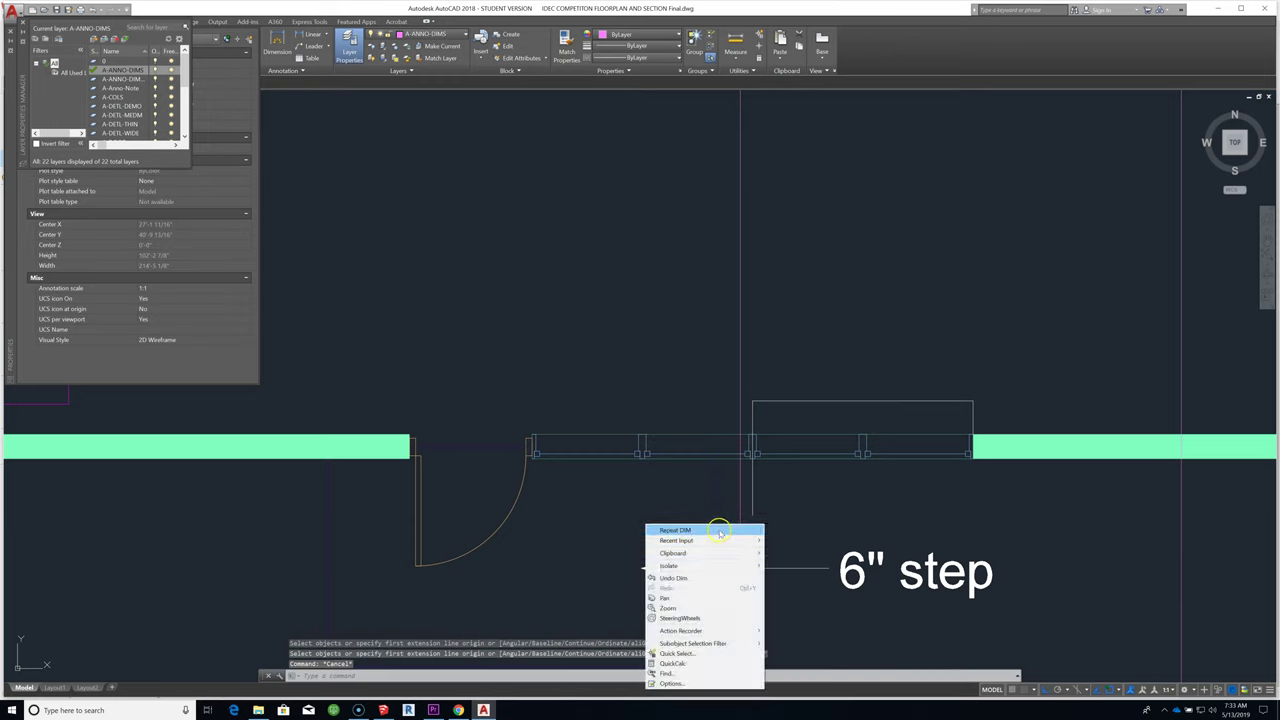
click(719, 531)
scroll(430, 428, up, 2)
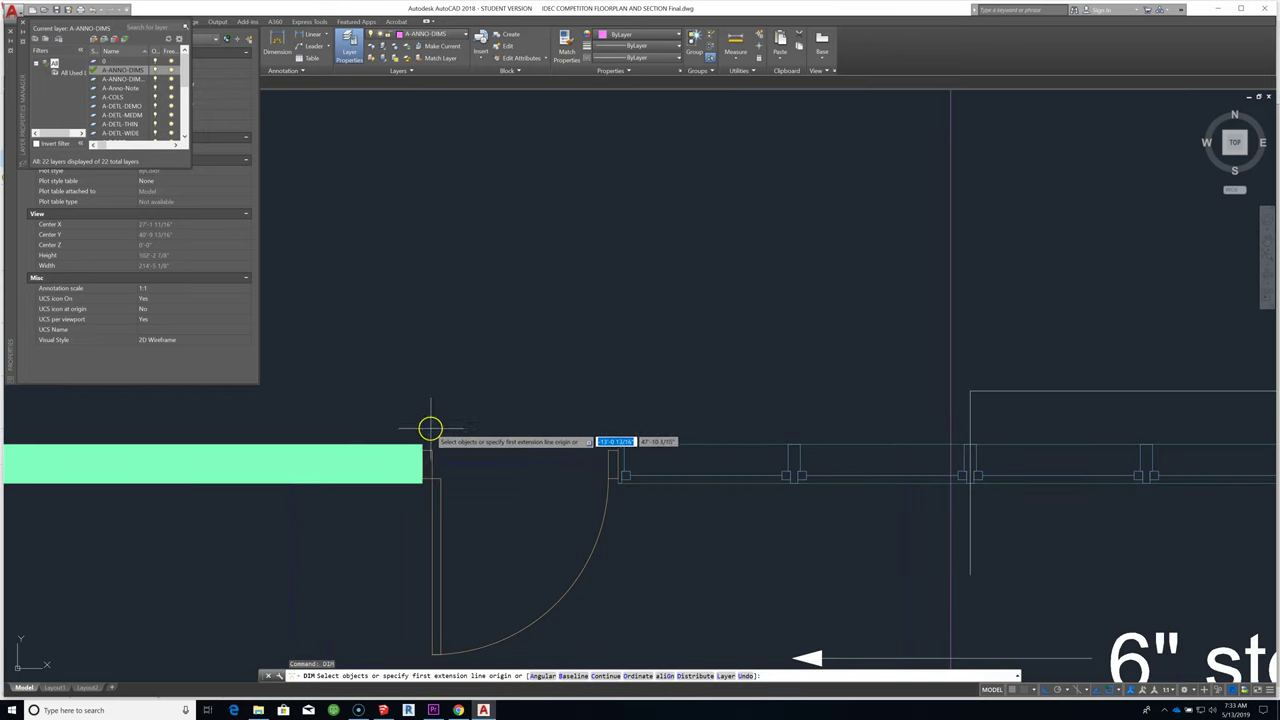
click(436, 441)
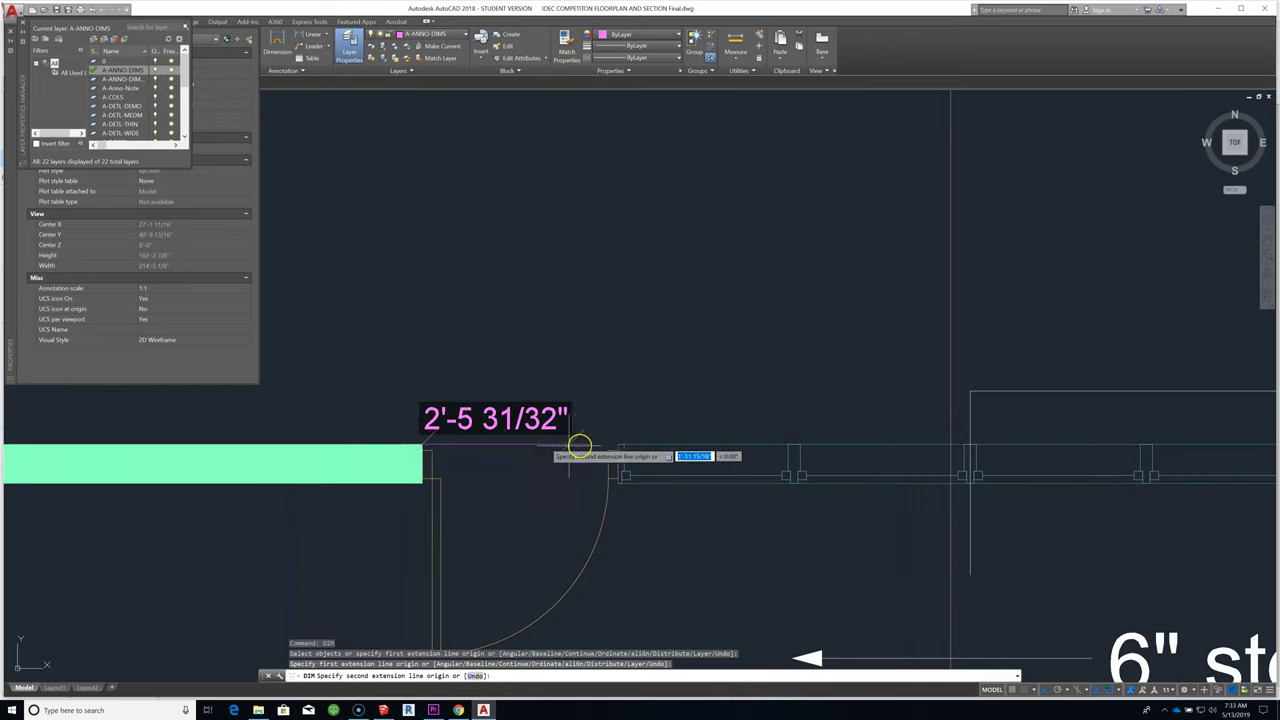
click(615, 443)
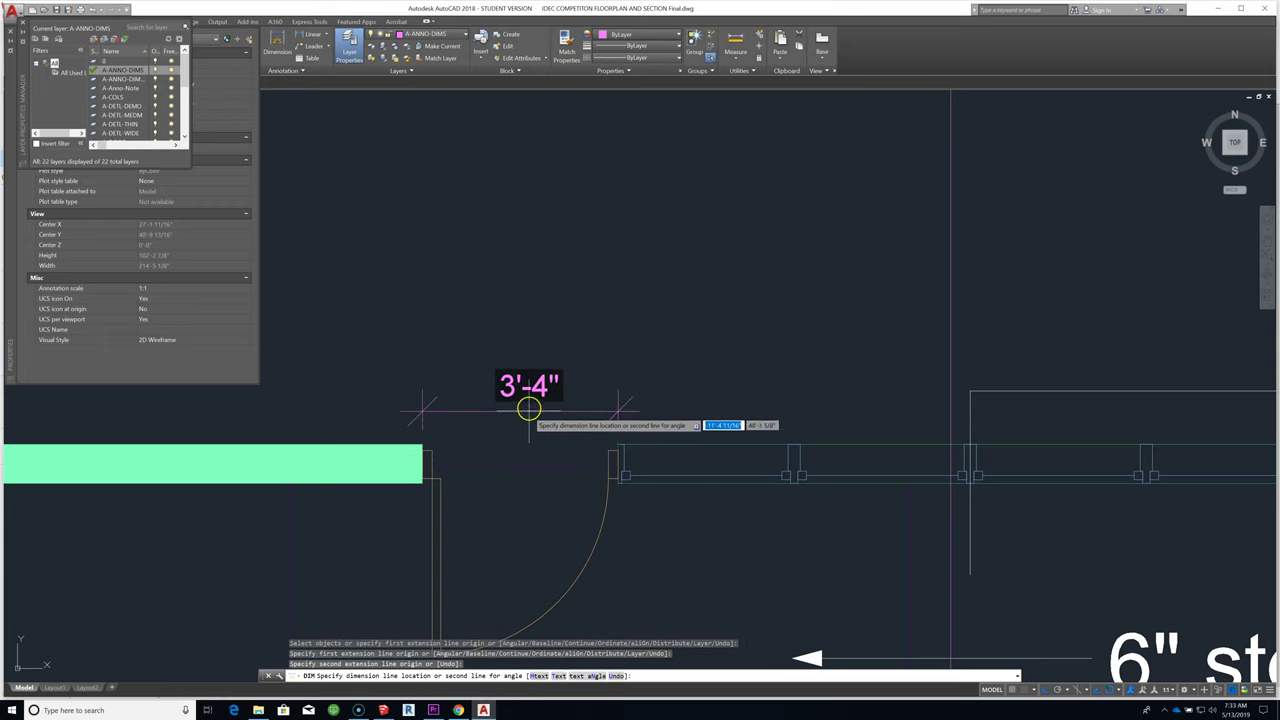
click(520, 364)
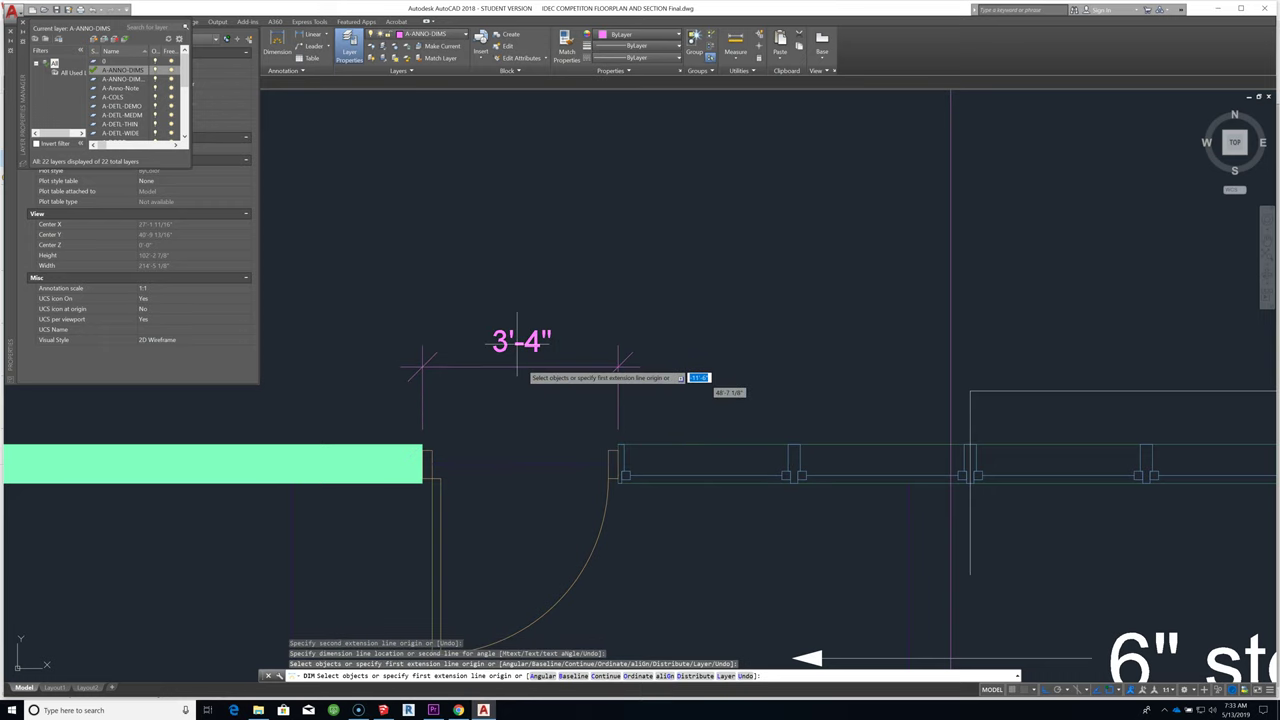
Step: Dimension the full width of the four-pane window beside the lower wall's door, in line with the door's dimension
scroll(486, 337, down, 4)
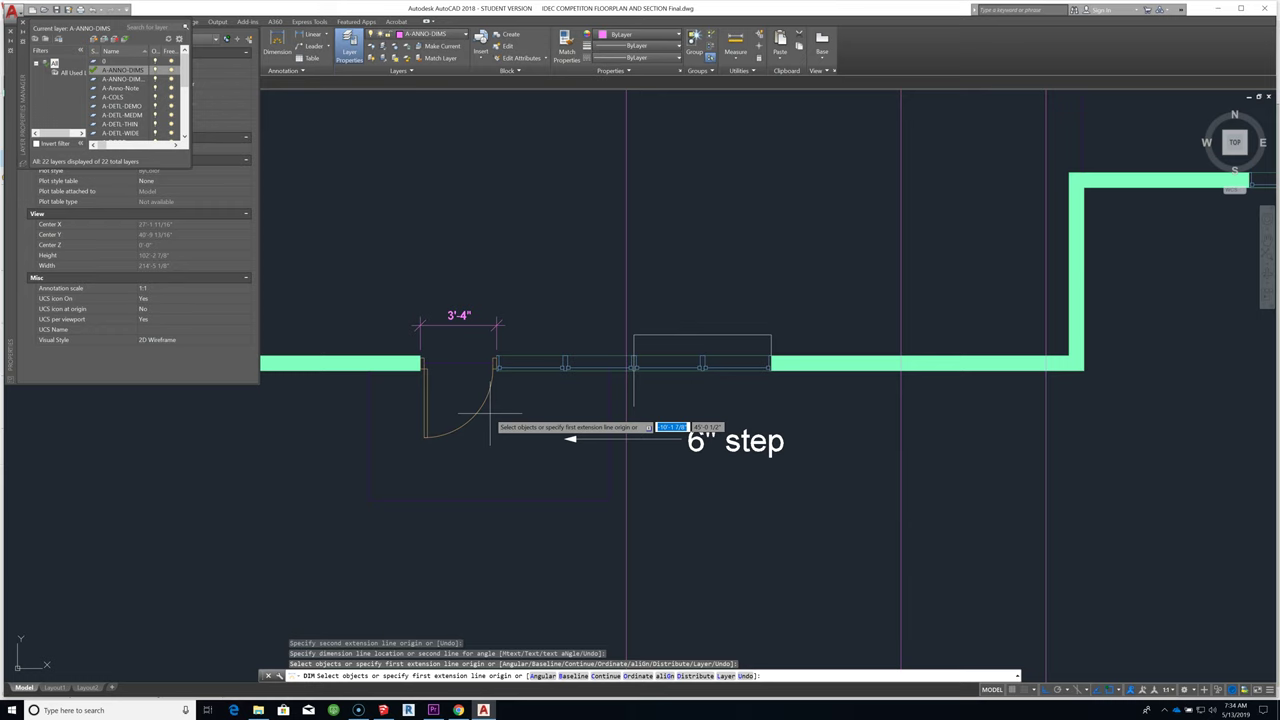
click(475, 390)
scroll(552, 344, up, 2)
right_click(505, 331)
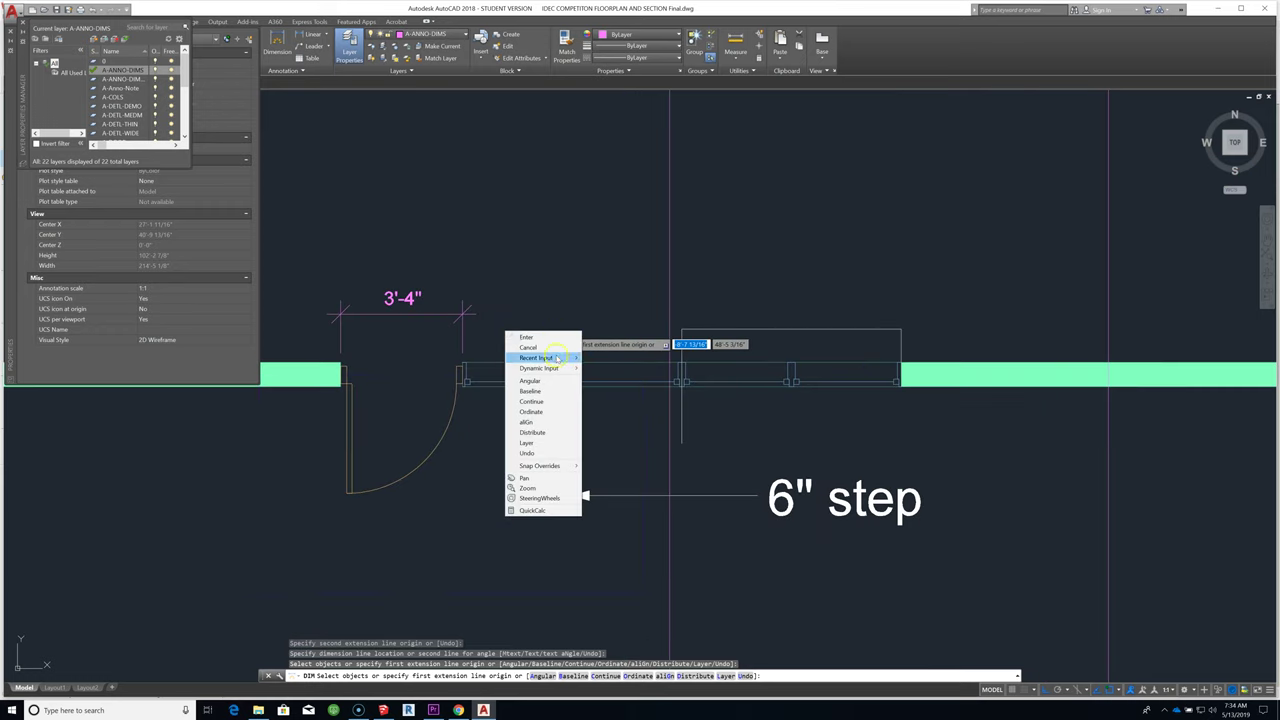
click(527, 347)
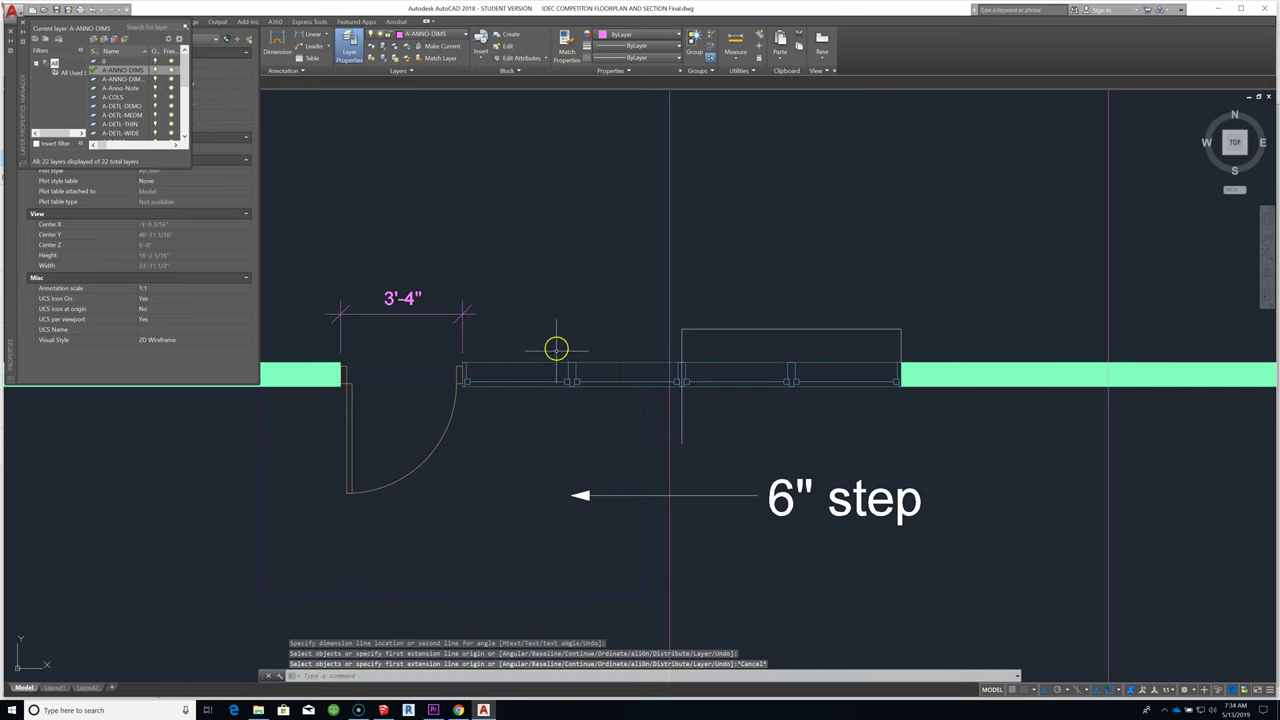
key(Return)
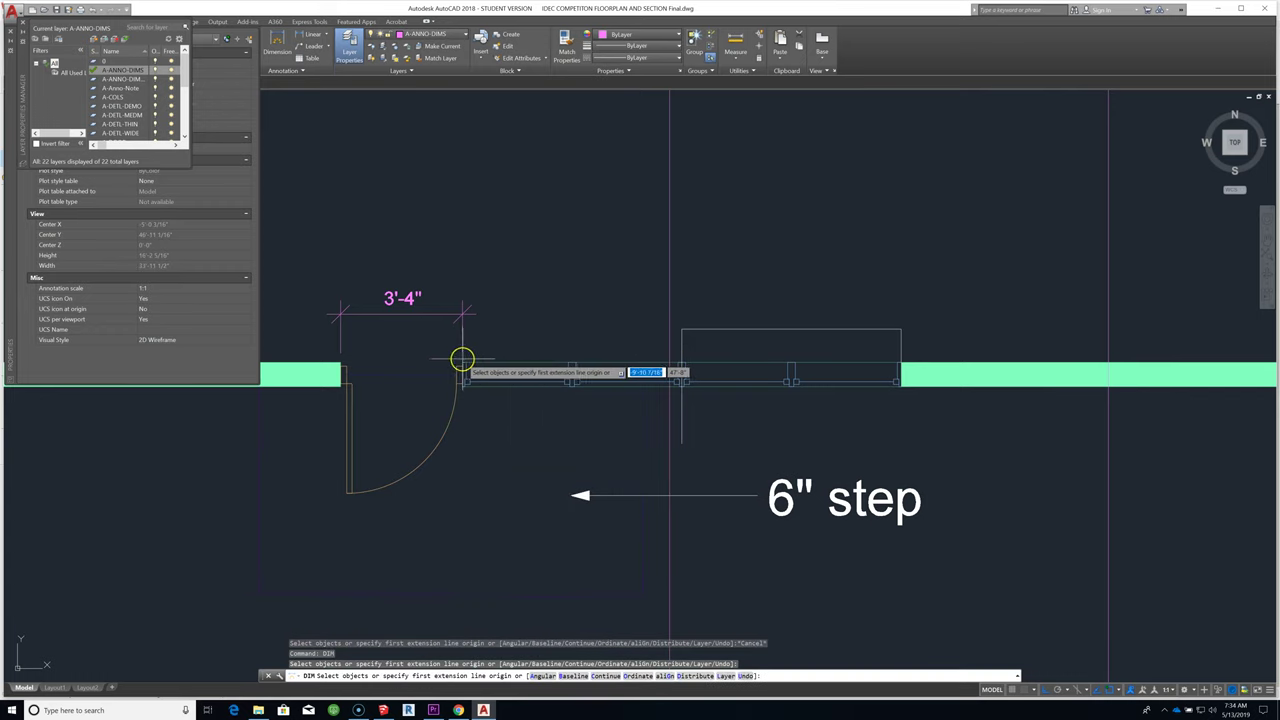
click(463, 362)
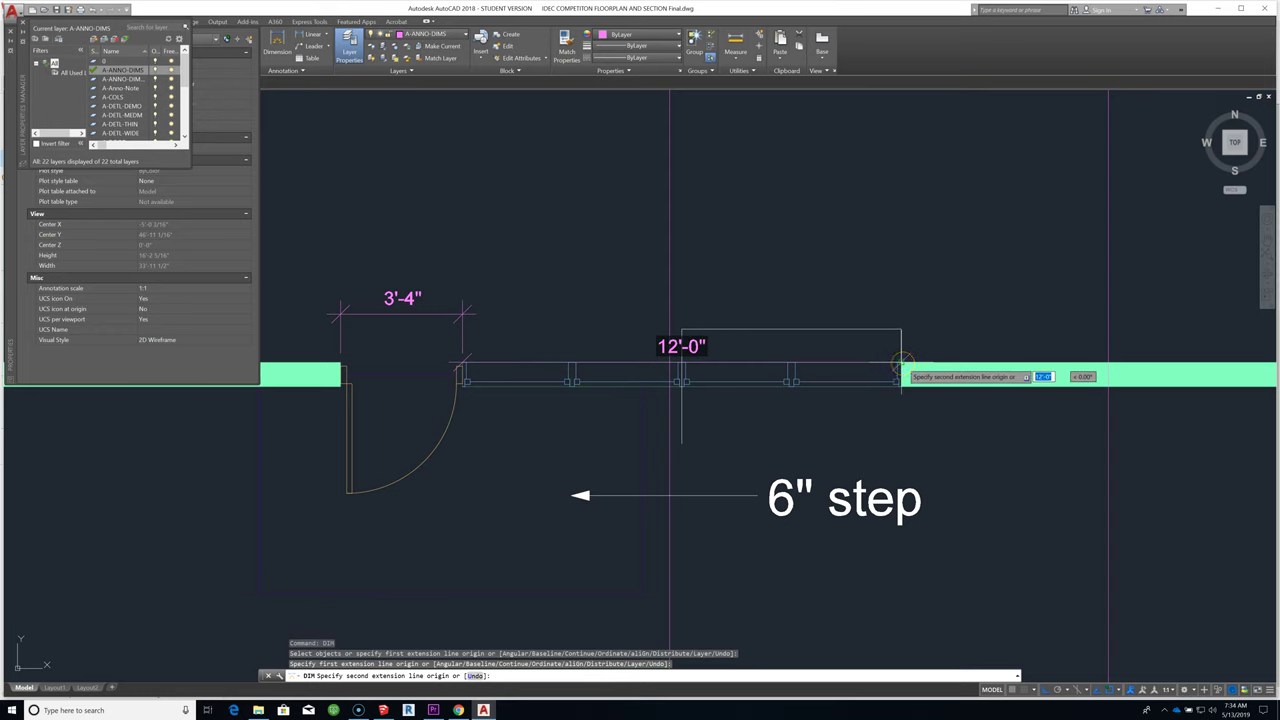
click(901, 362)
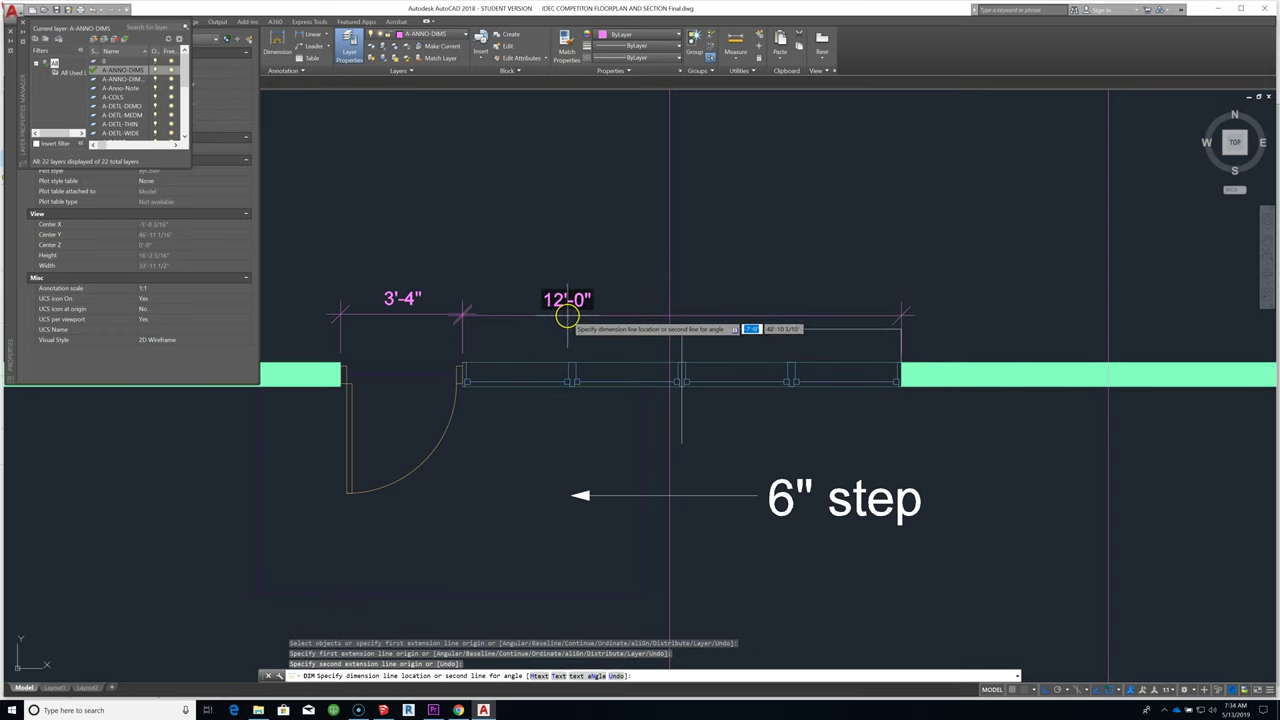
click(567, 316)
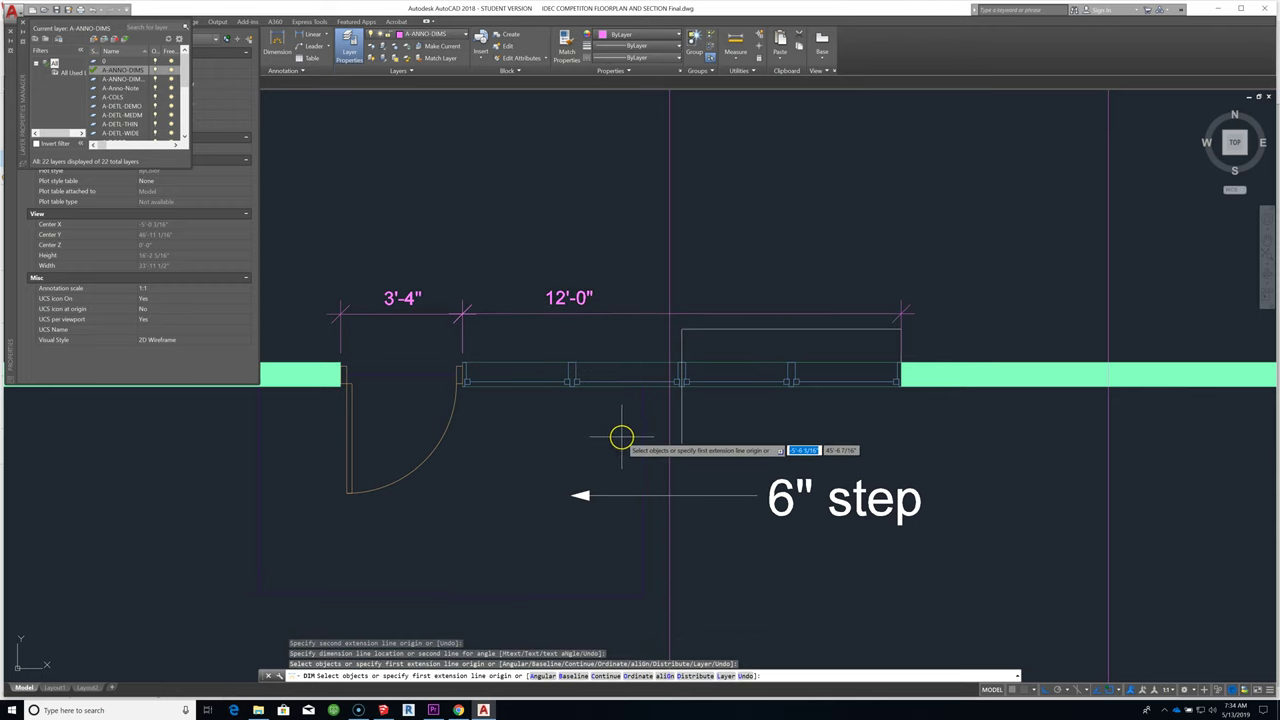
Step: Examine the window in the plan's lower-right wall and look over the remaining openings without dimensions
scroll(621, 437, down, 6)
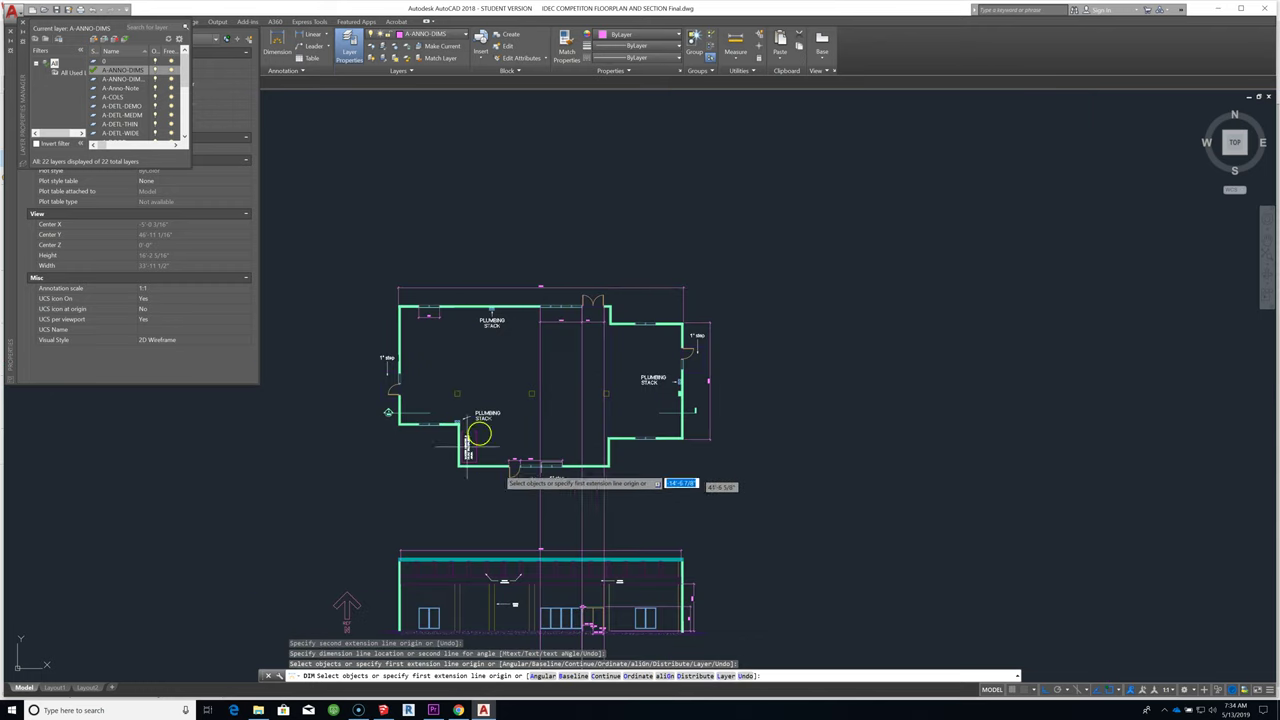
scroll(648, 436, up, 4)
scroll(612, 452, up, 2)
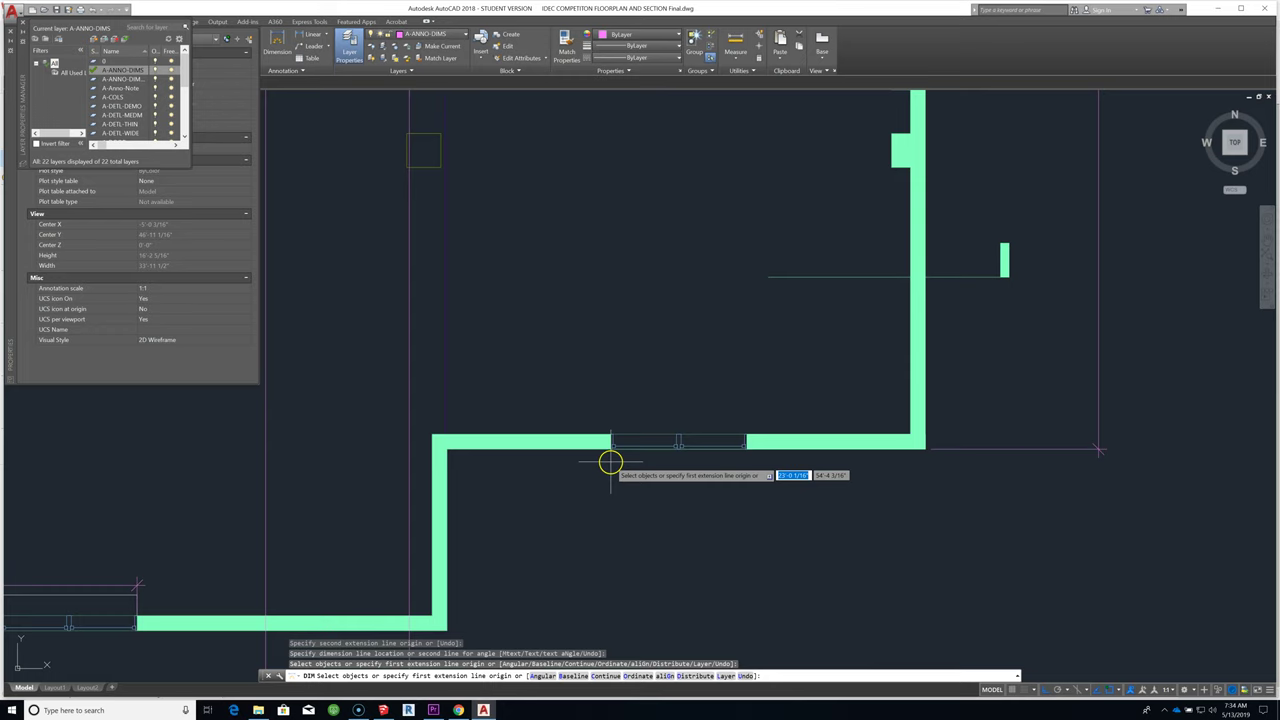
scroll(677, 440, down, 2)
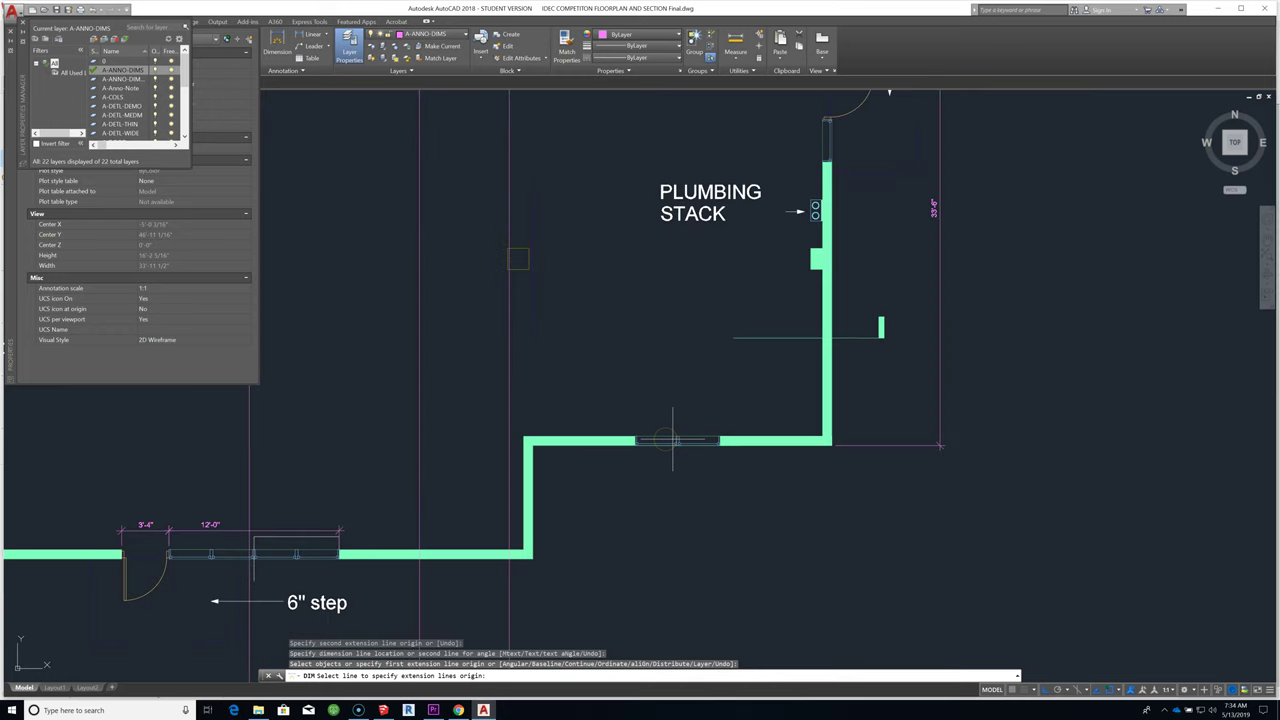
scroll(686, 303, down, 3)
scroll(689, 280, up, 3)
scroll(943, 322, down, 4)
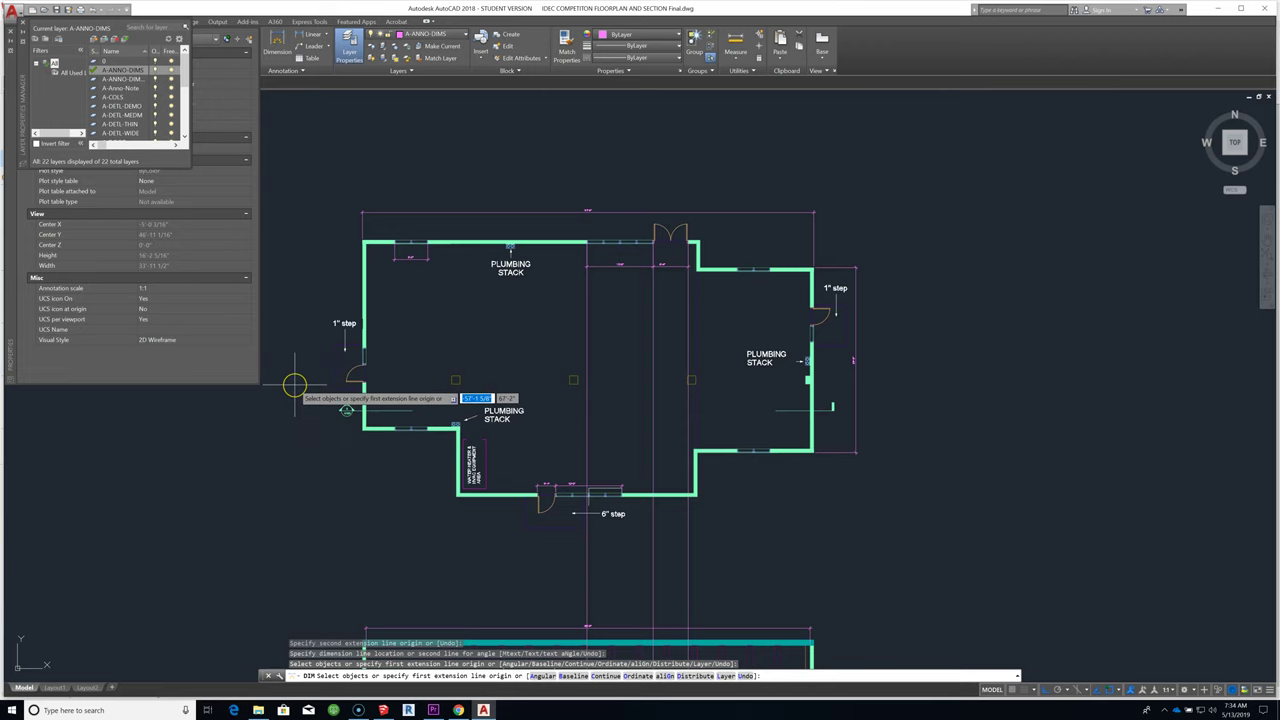
Step: Dimension the length of the narrow window above the left wall's door, placing the vertical dimension outside the building
scroll(303, 383, up, 5)
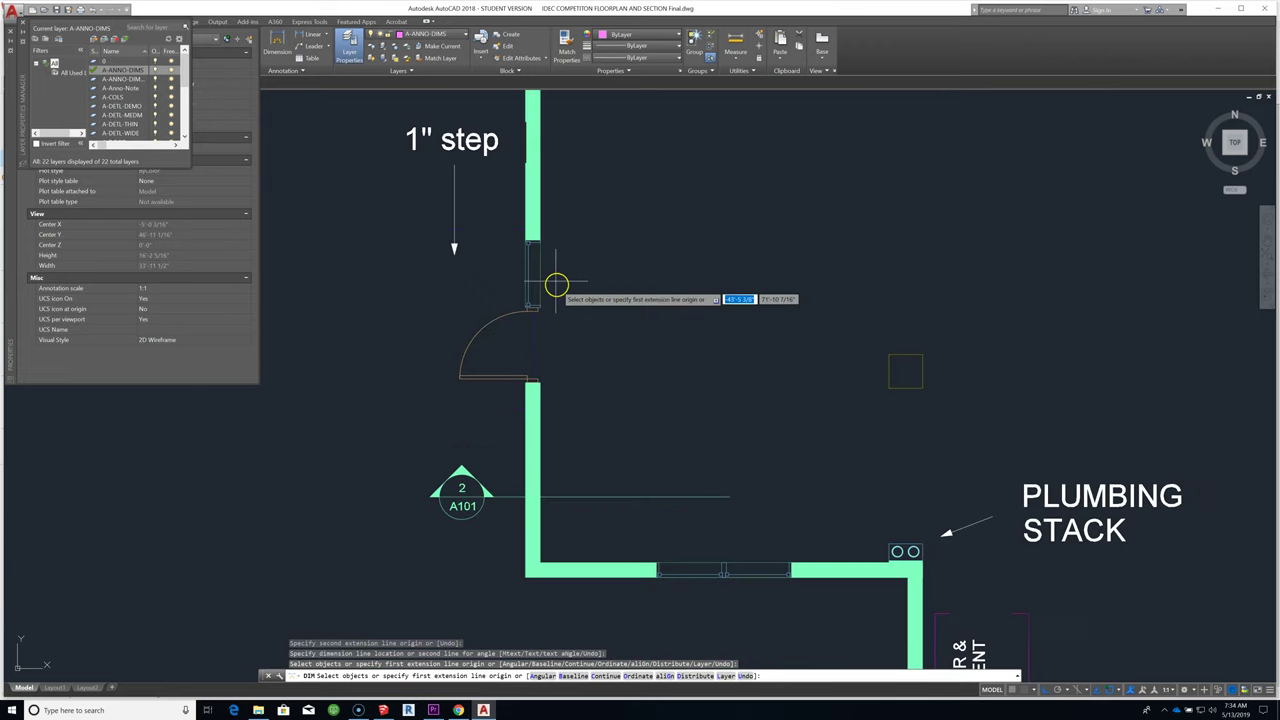
right_click(560, 218)
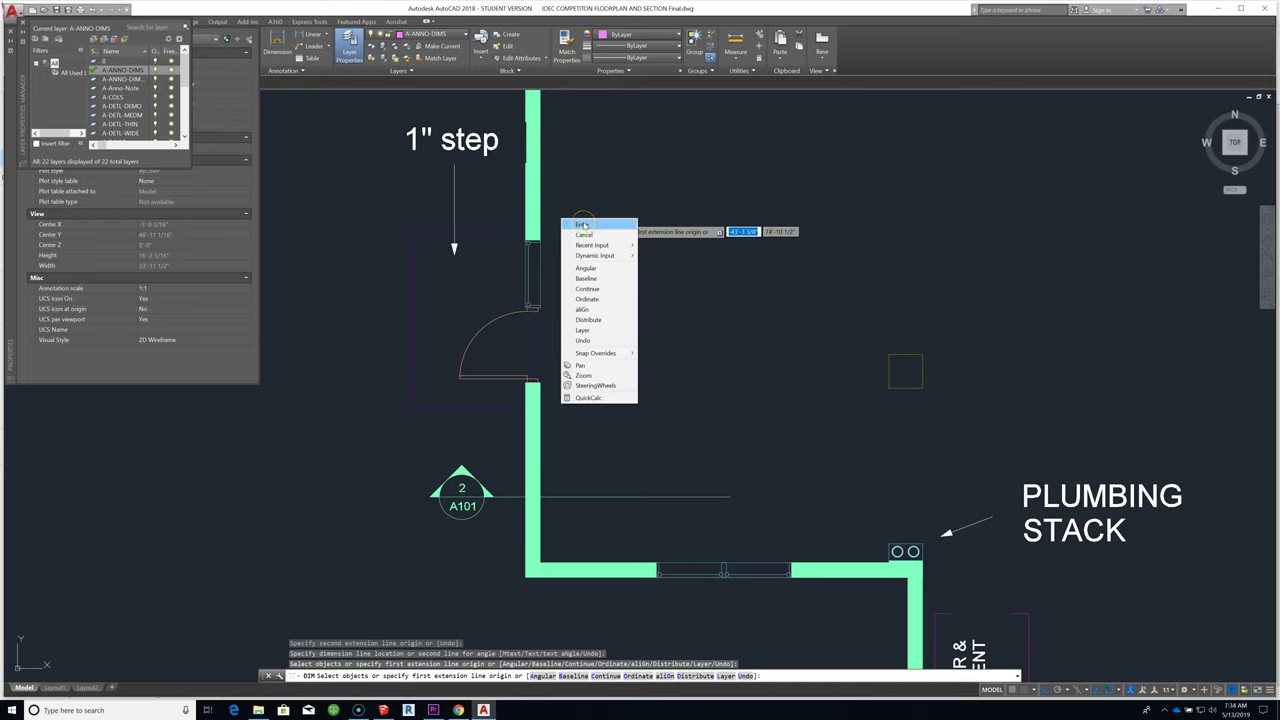
mouse_move(595, 245)
key(Escape)
key(Escape)
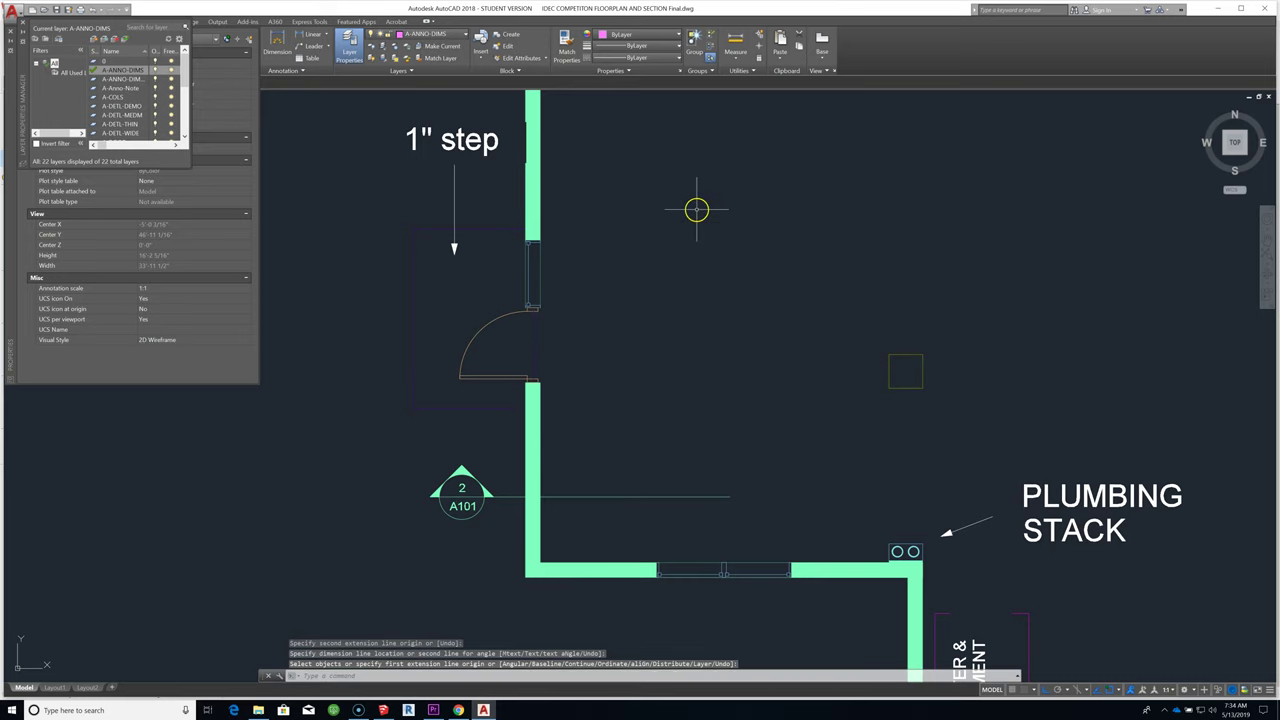
right_click(597, 244)
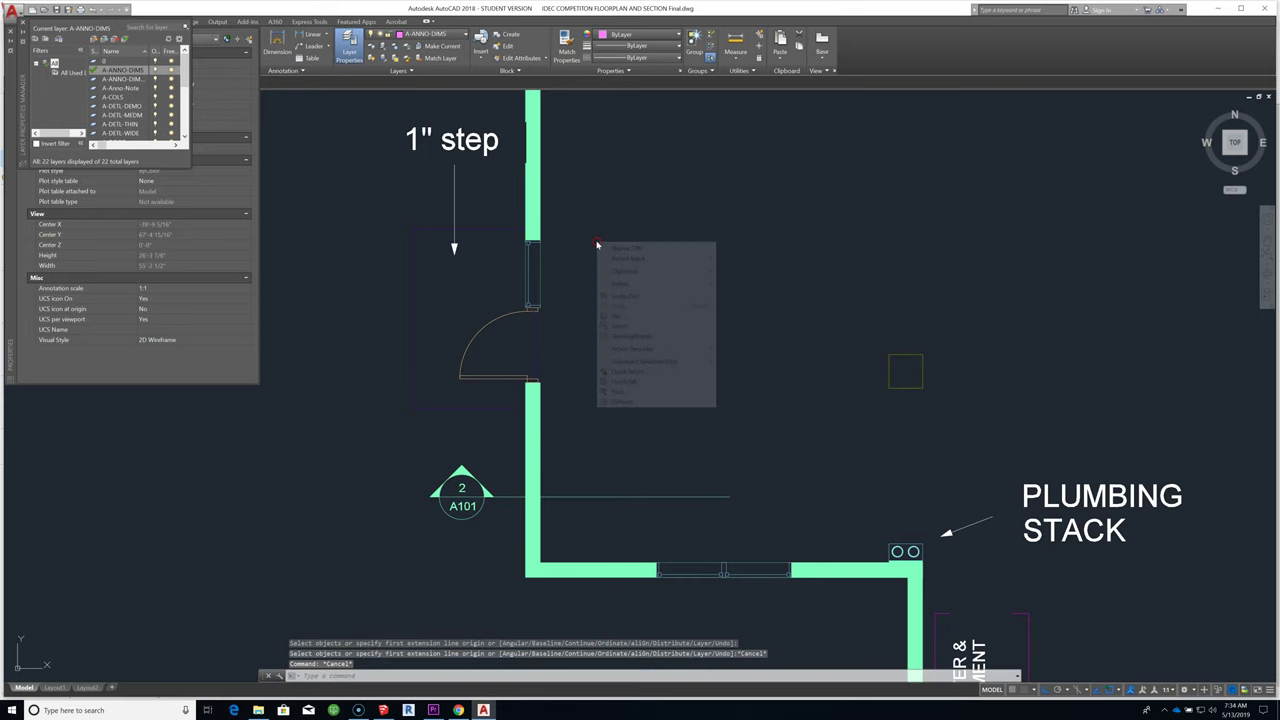
click(665, 247)
scroll(540, 256, up, 4)
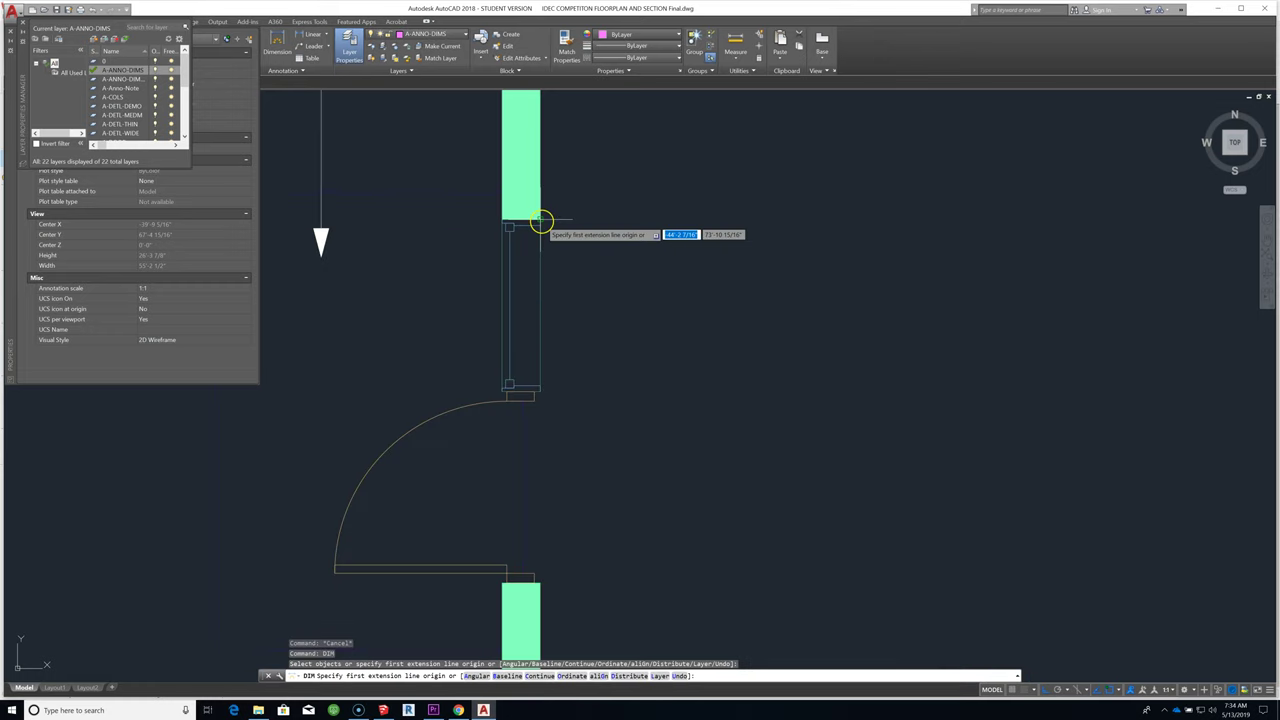
click(543, 220)
click(539, 392)
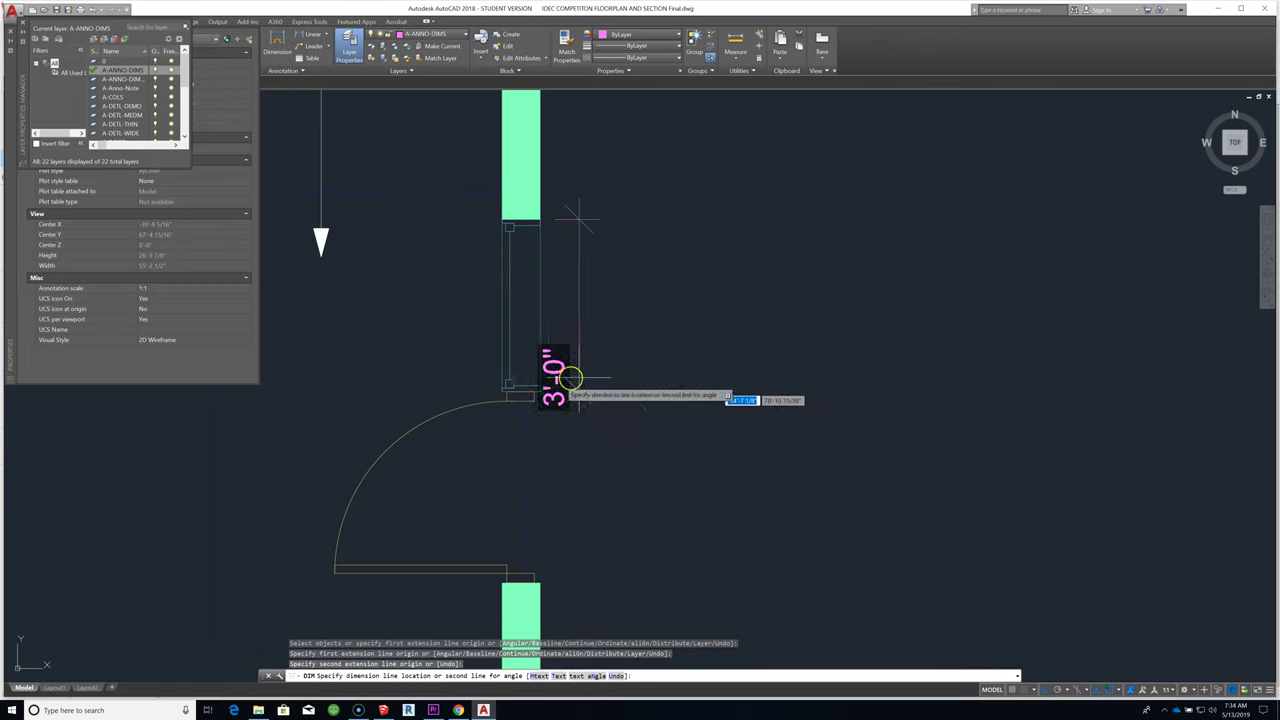
click(430, 323)
scroll(557, 403, down, 2)
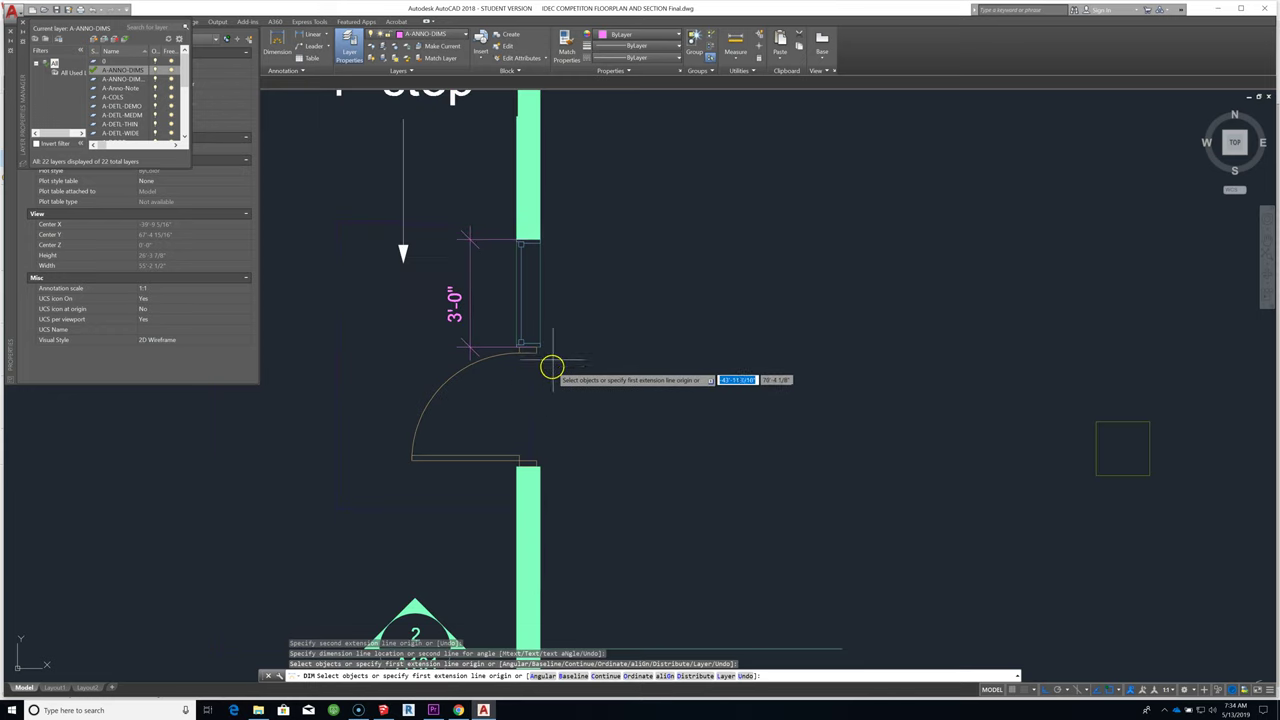
Step: Dimension the door opening below the left wall's narrow window, from window frame to wall edge, in line with the window's dimension
scroll(553, 357, up, 2)
right_click(553, 358)
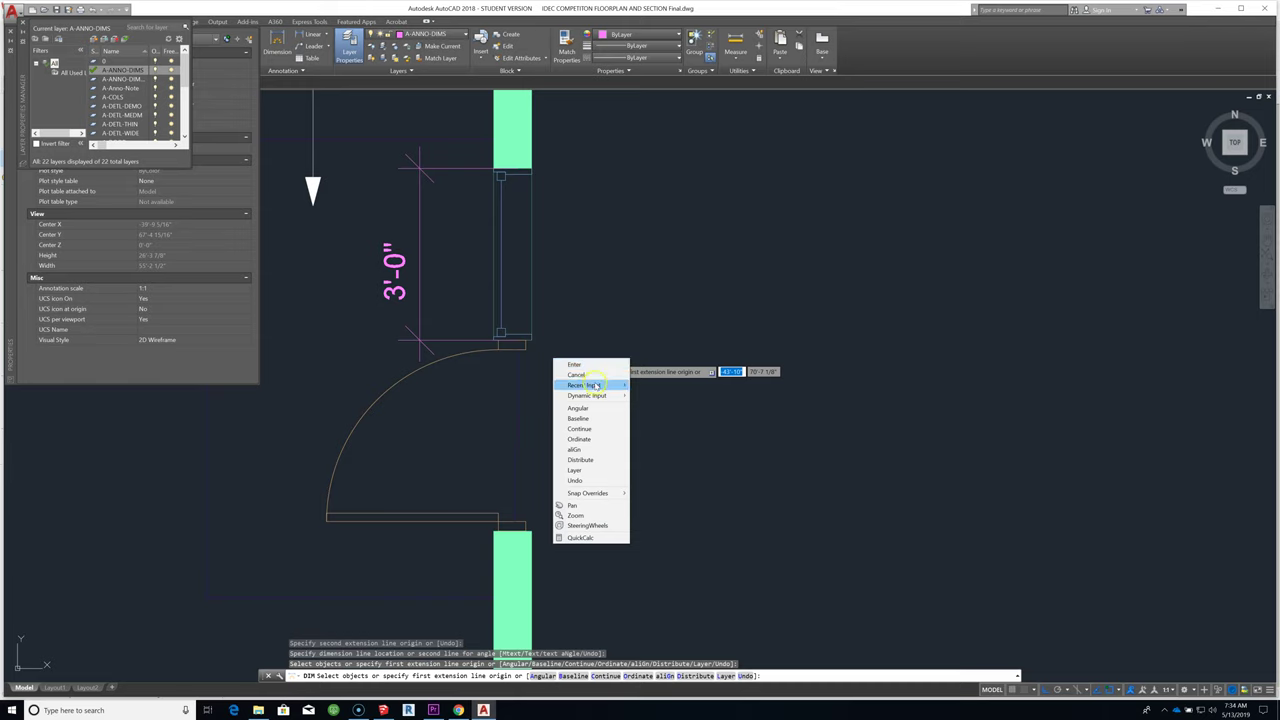
key(Escape)
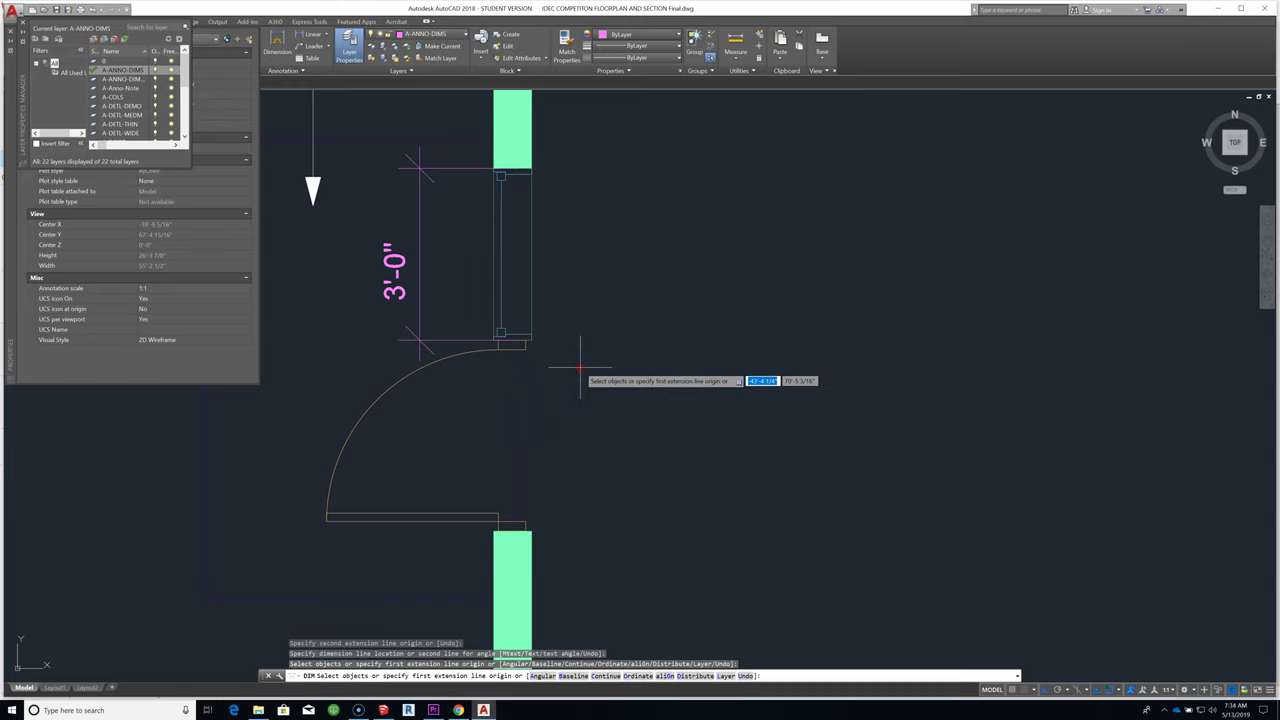
right_click(581, 369)
click(620, 383)
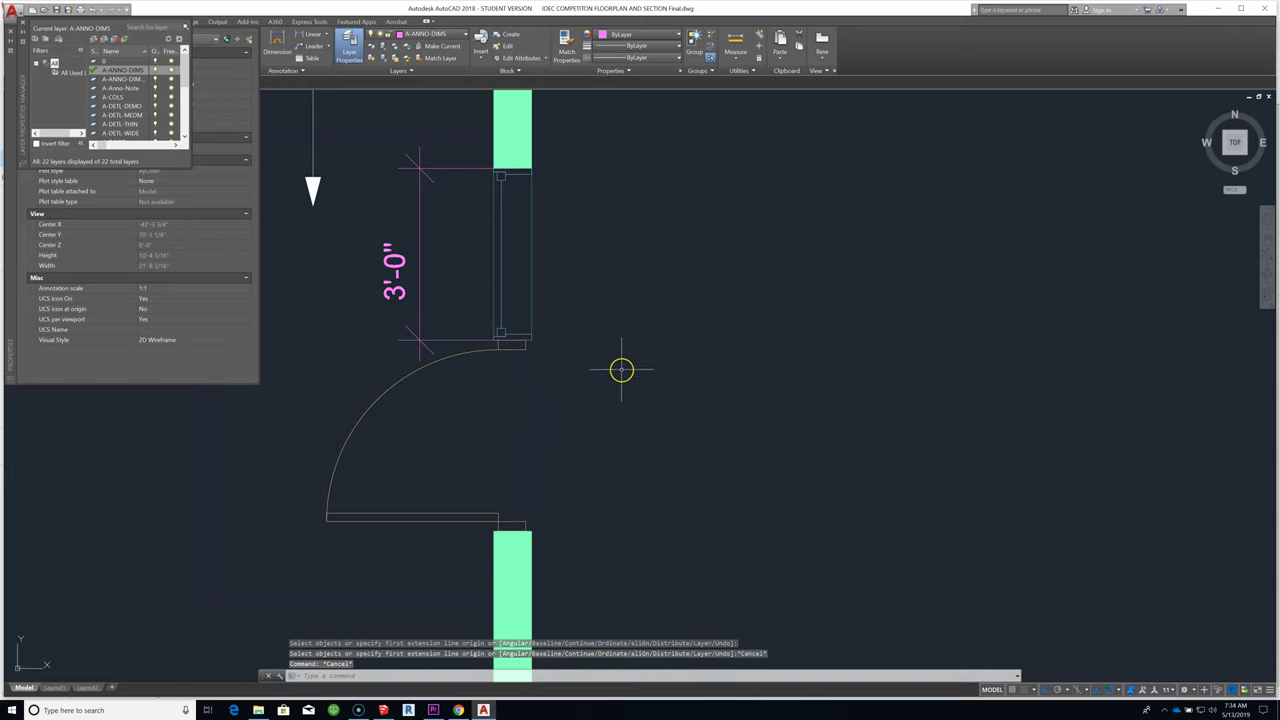
right_click(625, 368)
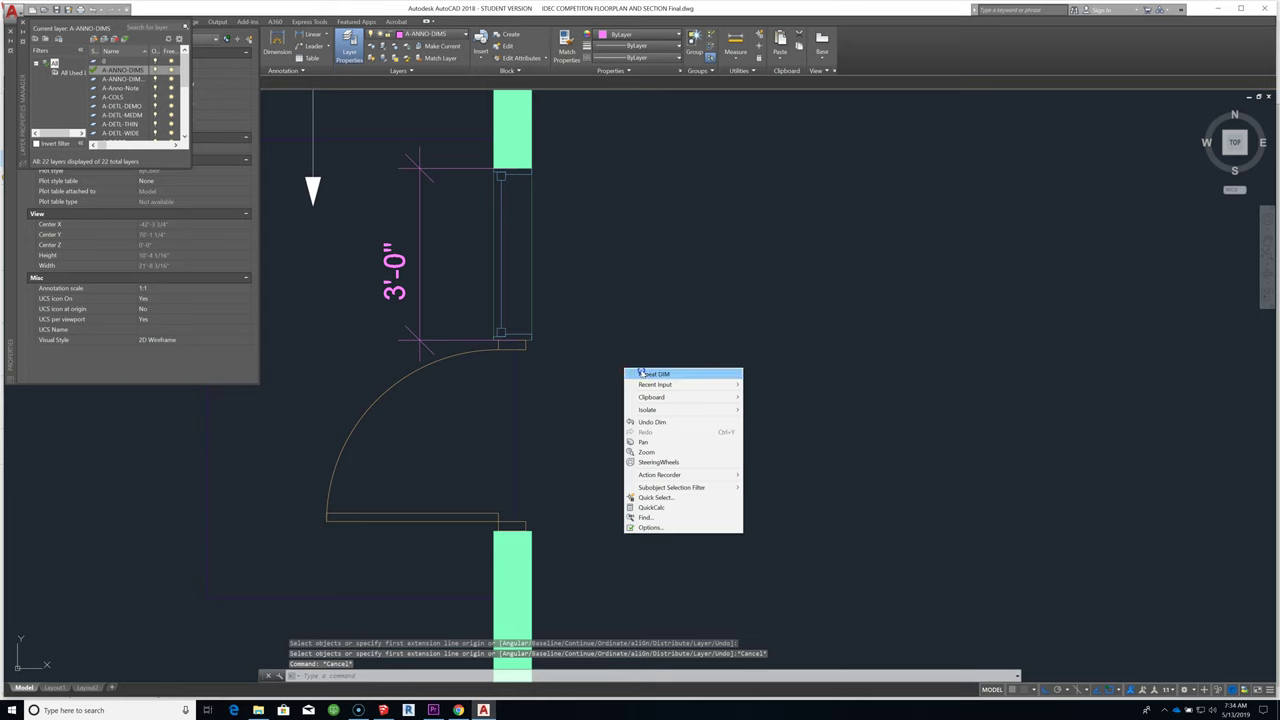
click(641, 373)
click(525, 345)
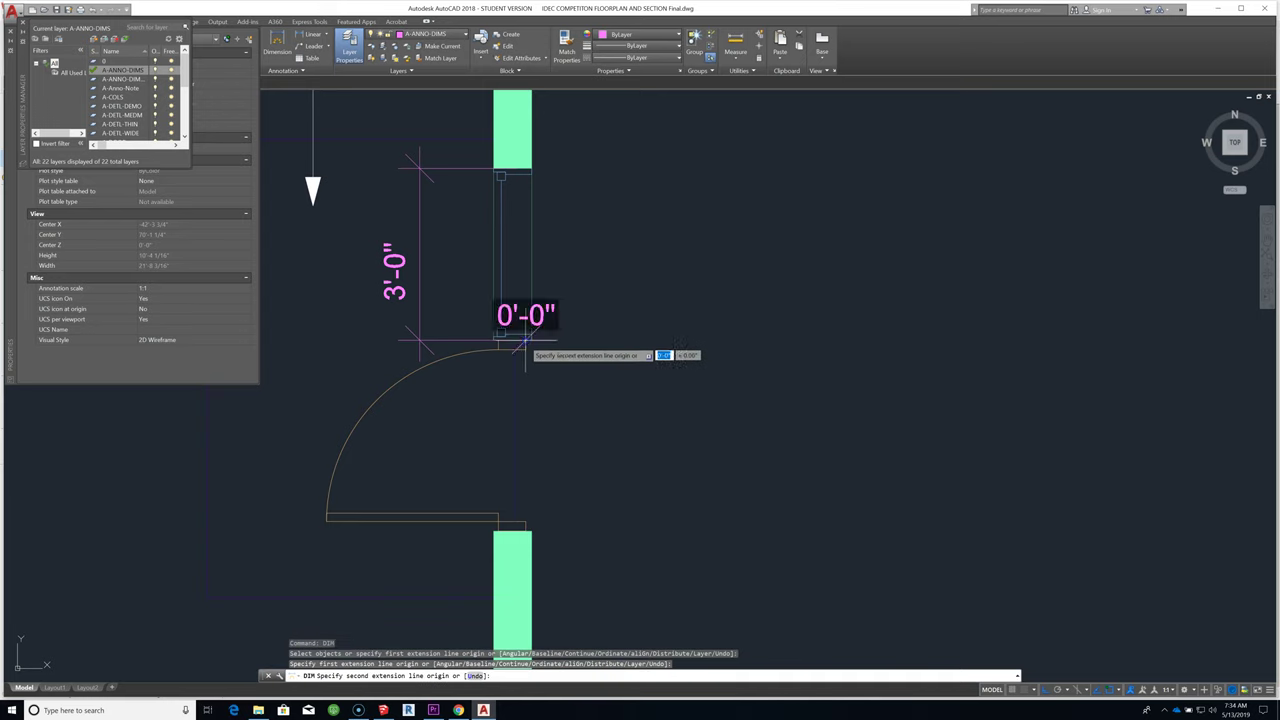
click(524, 523)
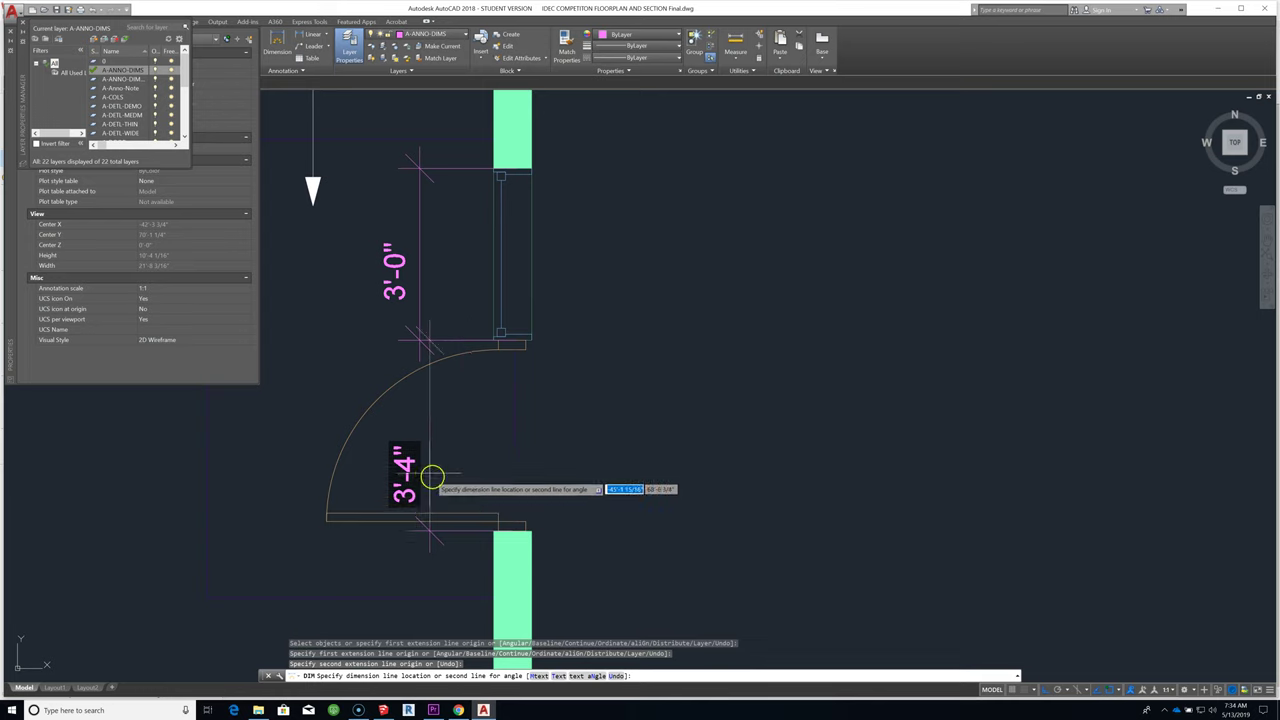
click(418, 434)
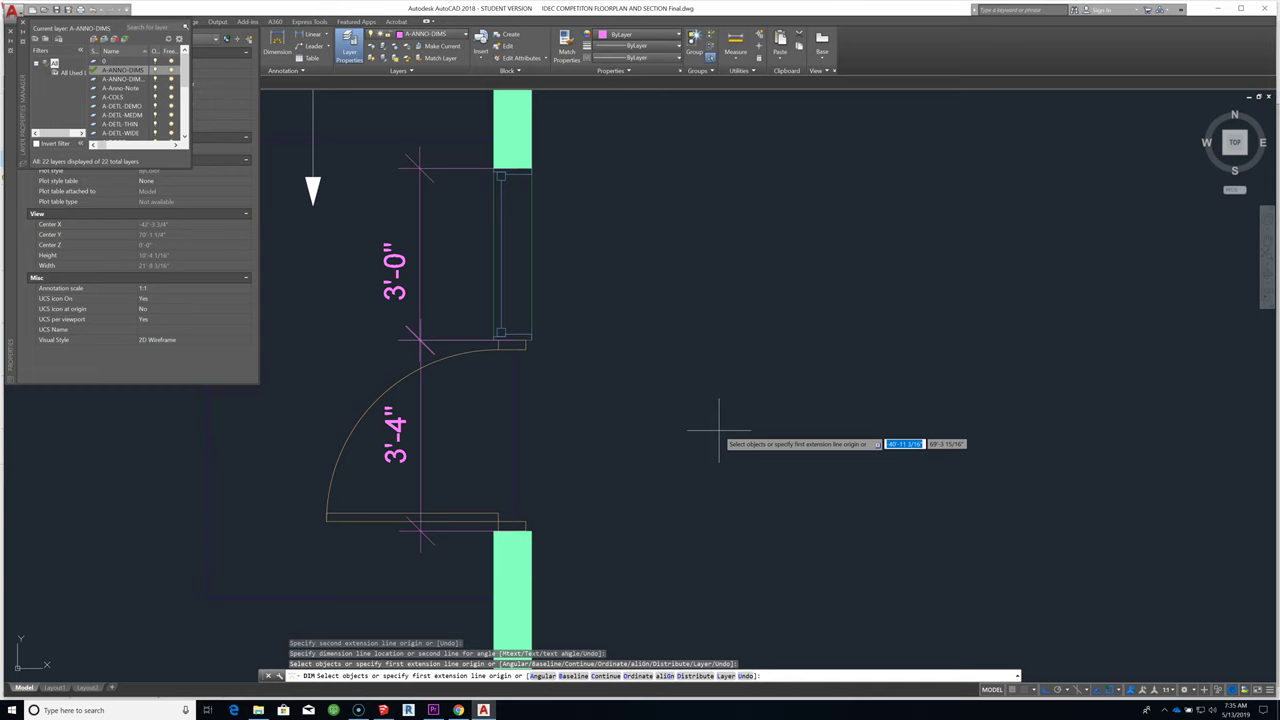
Step: Switch to the SketchUp model and examine the opening faces on the plan, selecting the wide one at the lower wall's single door
scroll(600, 372, down, 4)
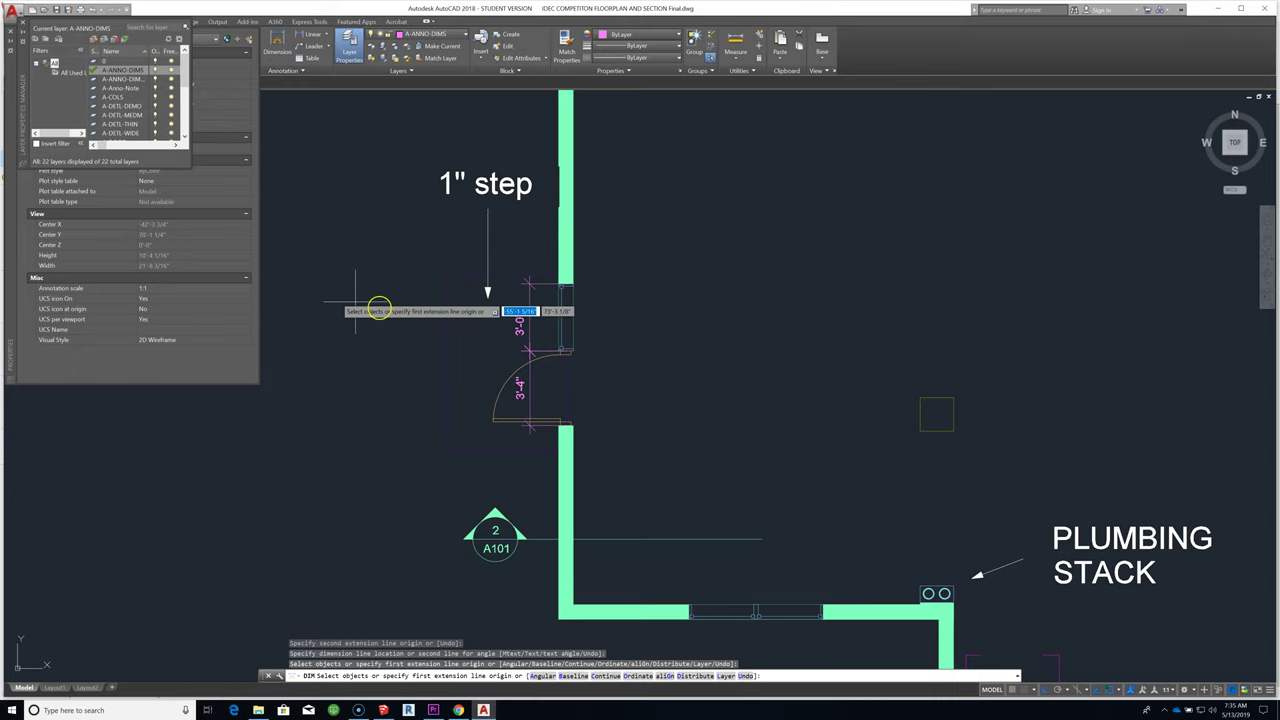
scroll(566, 377, down, 8)
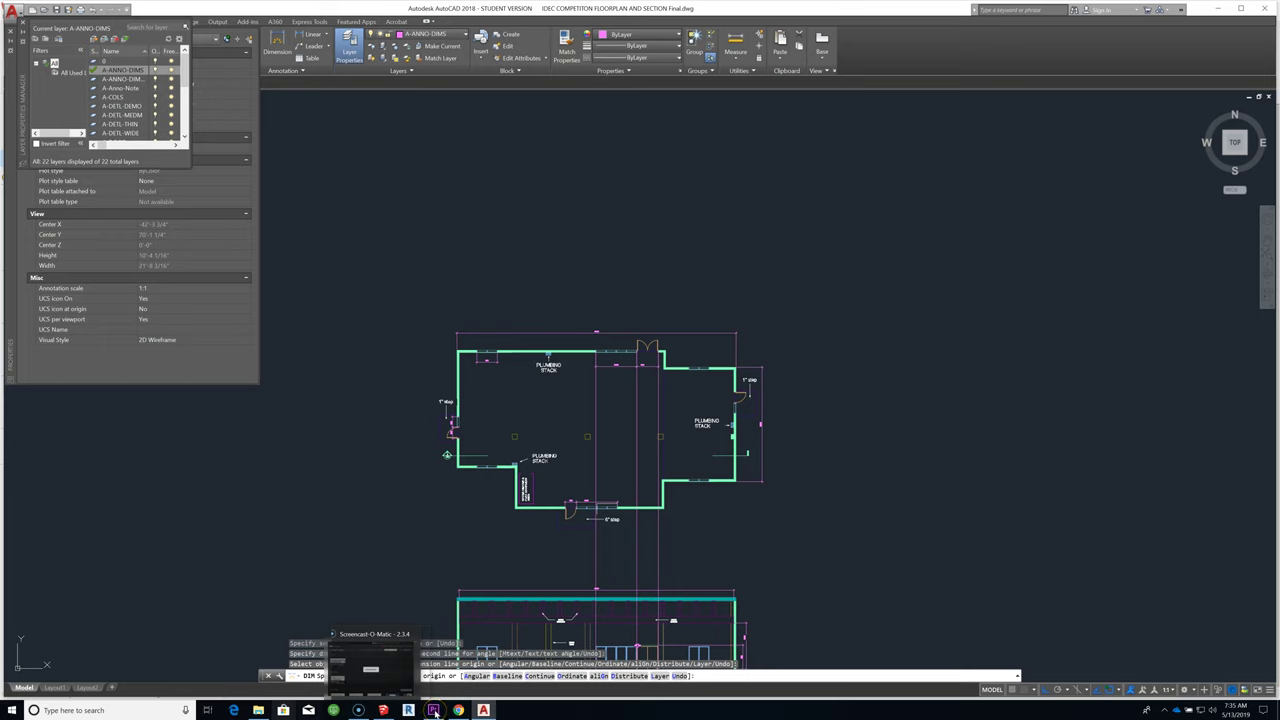
click(383, 710)
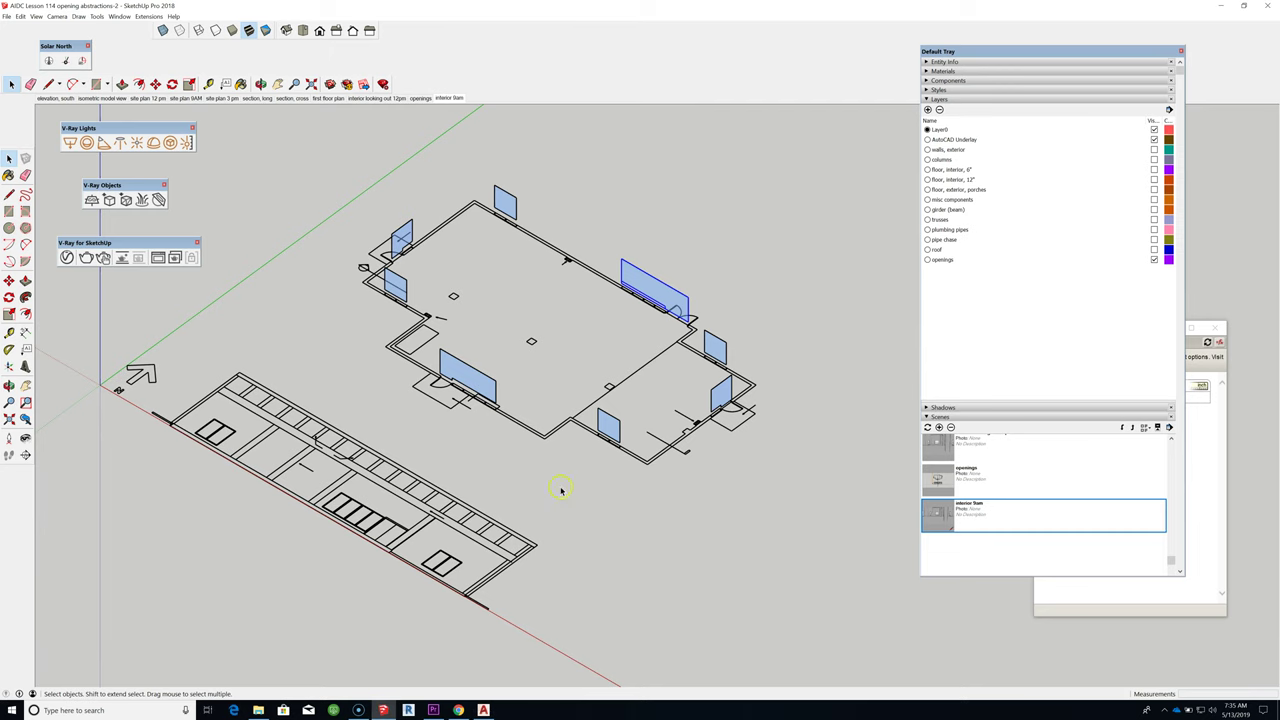
scroll(534, 457, down, 2)
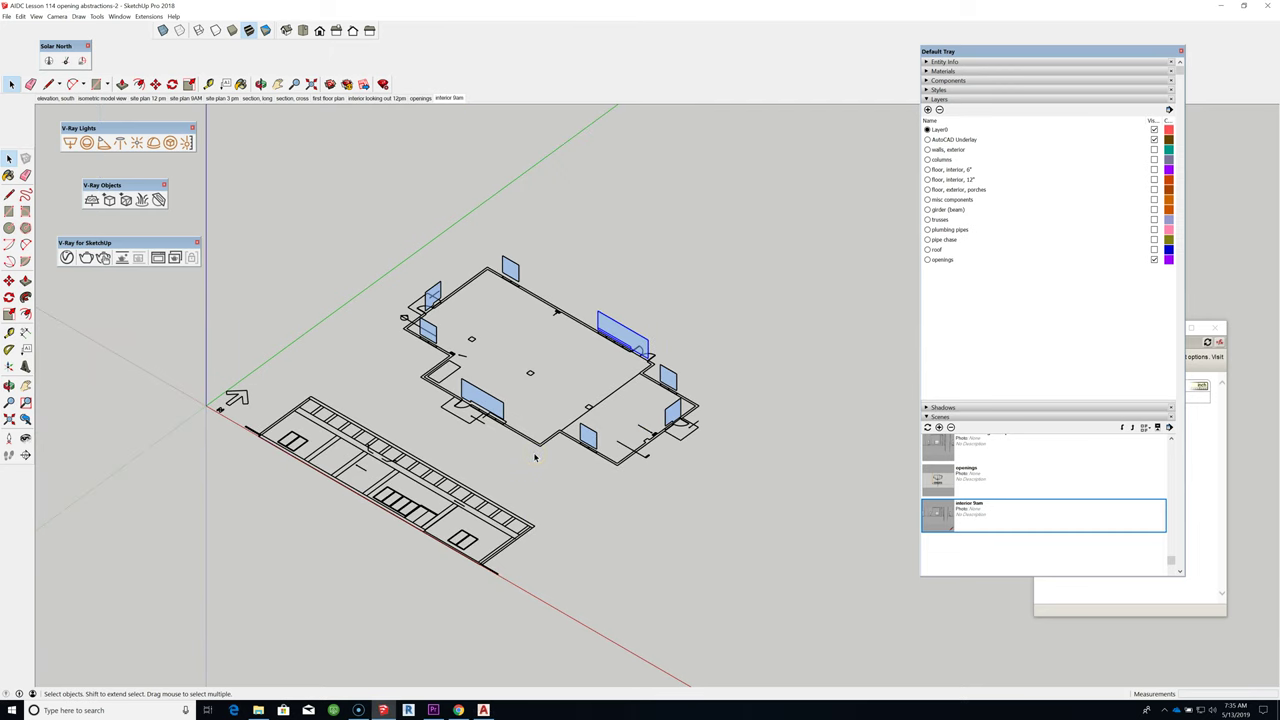
mouse_move(534, 457)
middle_down()
mouse_move(843, 423)
mouse_move(723, 517)
middle_up()
scroll(640, 480, up, 2)
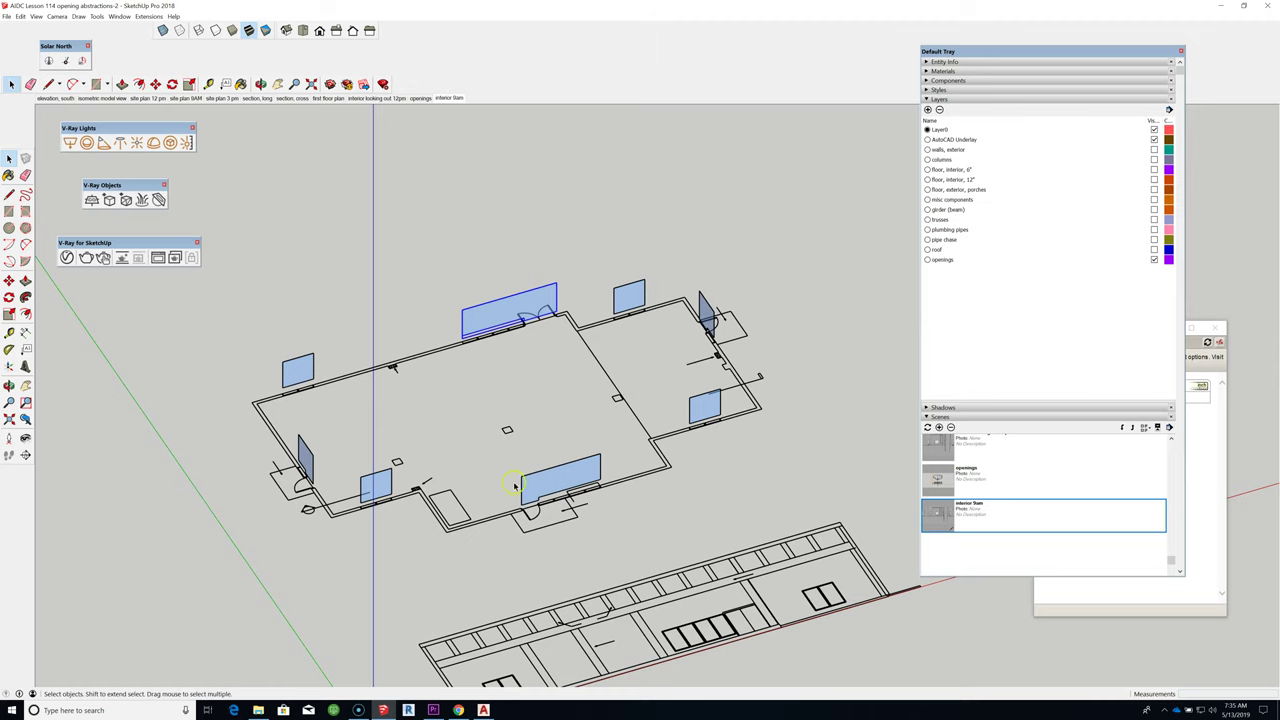
scroll(391, 507, up, 1)
click(594, 468)
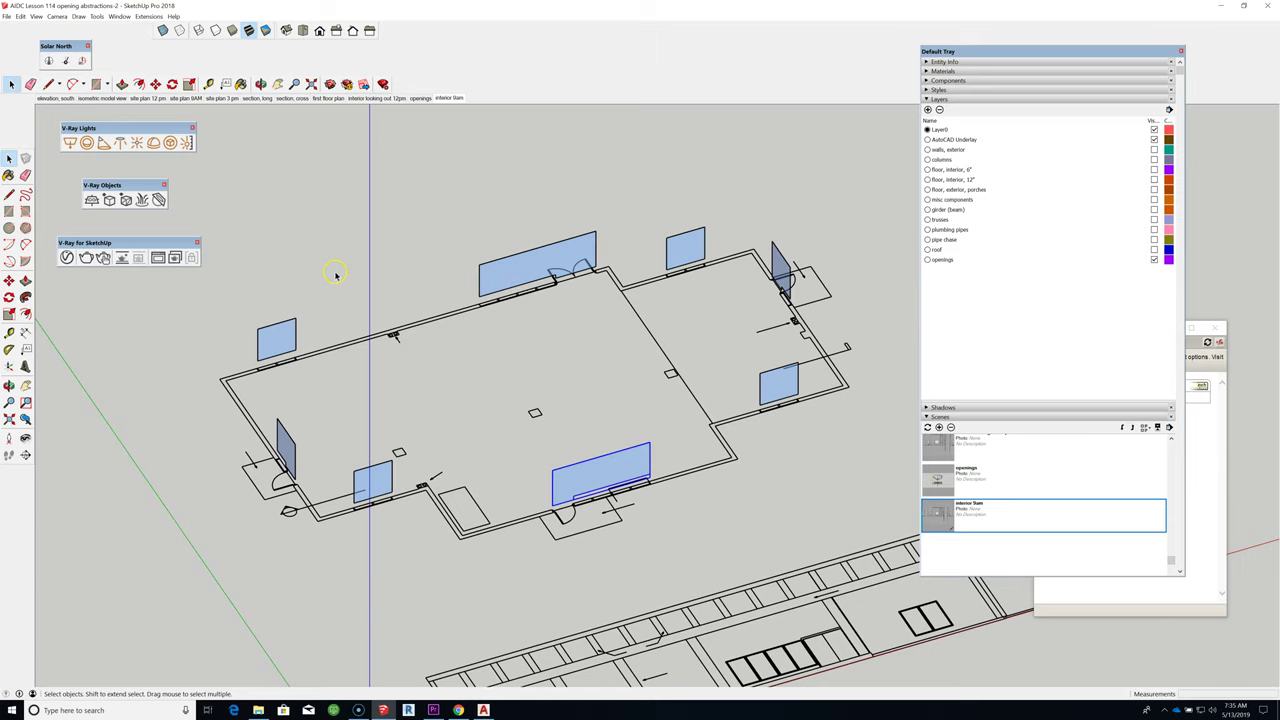
Step: Compare the section's windows and double door with the opening faces standing along the plan's walls
scroll(336, 276, down, 1)
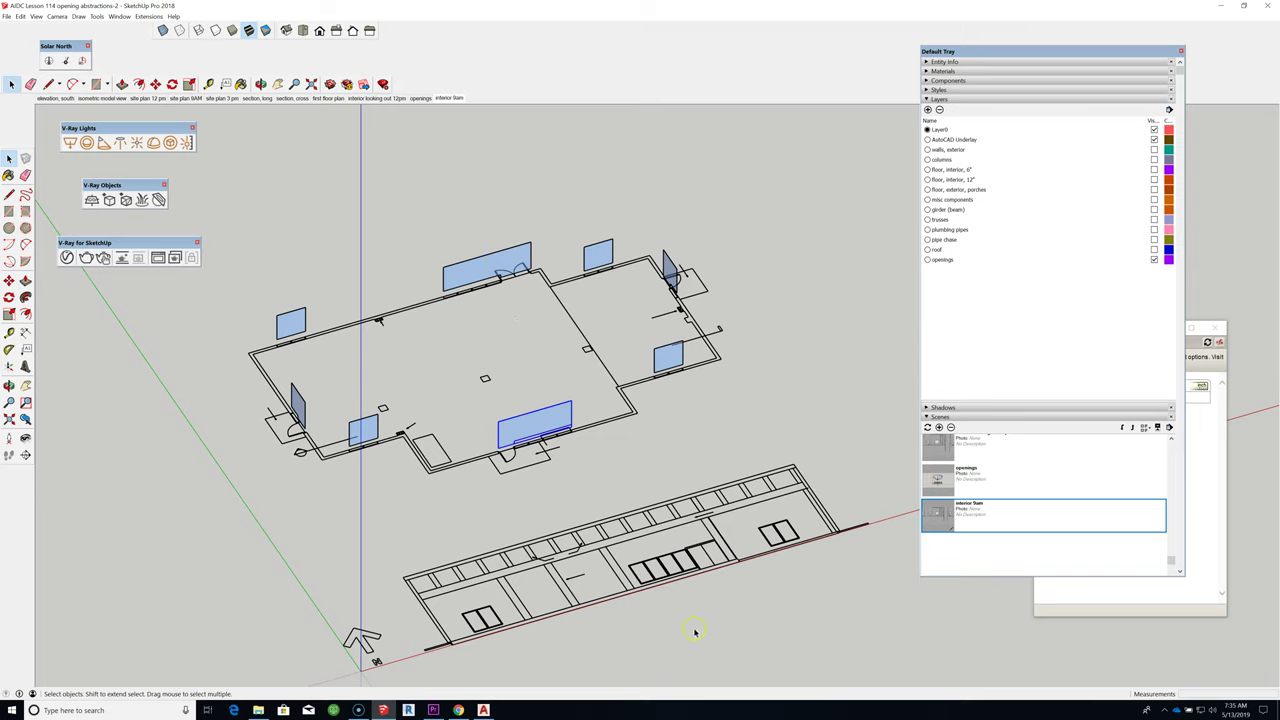
scroll(637, 575, up, 3)
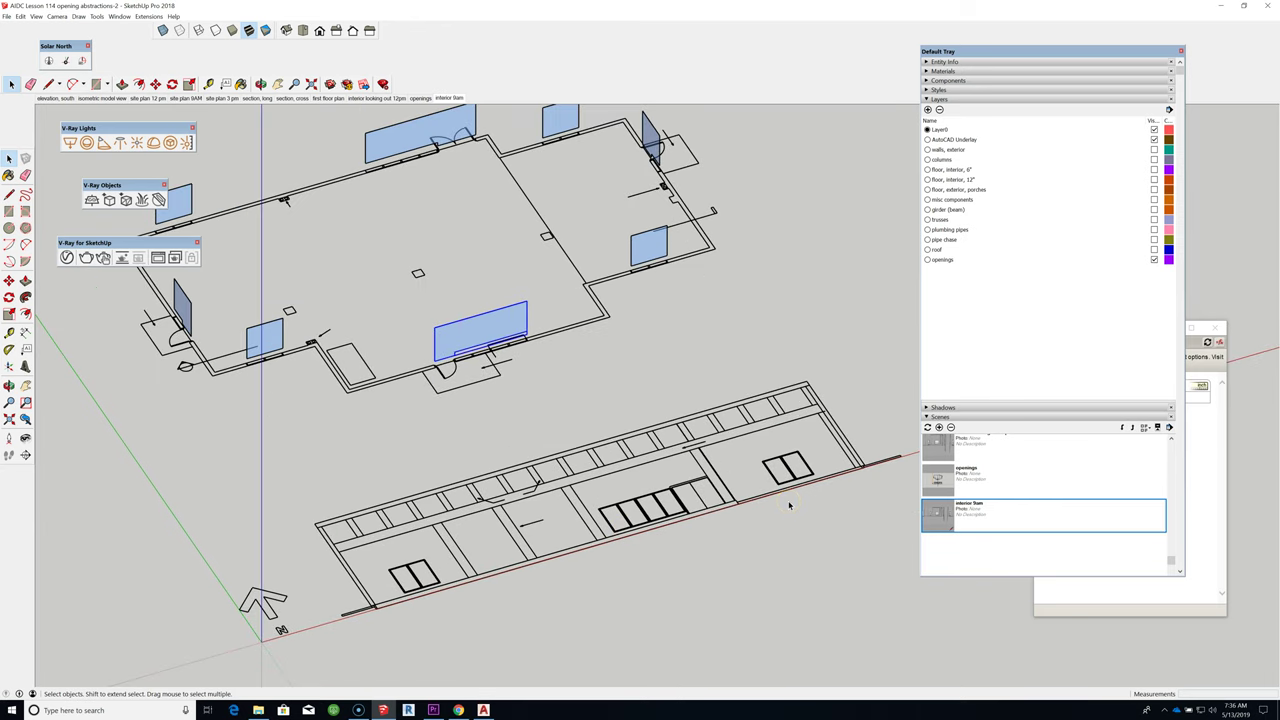
scroll(666, 508, up, 3)
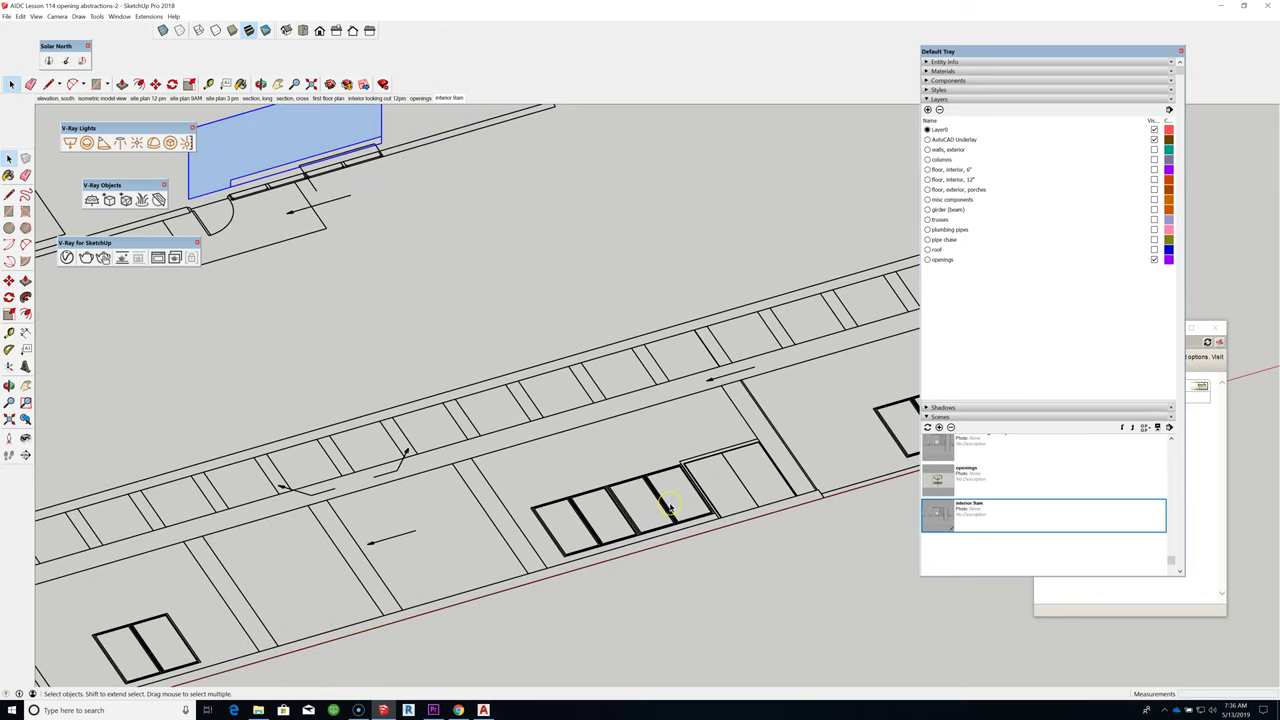
click(677, 498)
click(585, 427)
scroll(585, 427, down, 2)
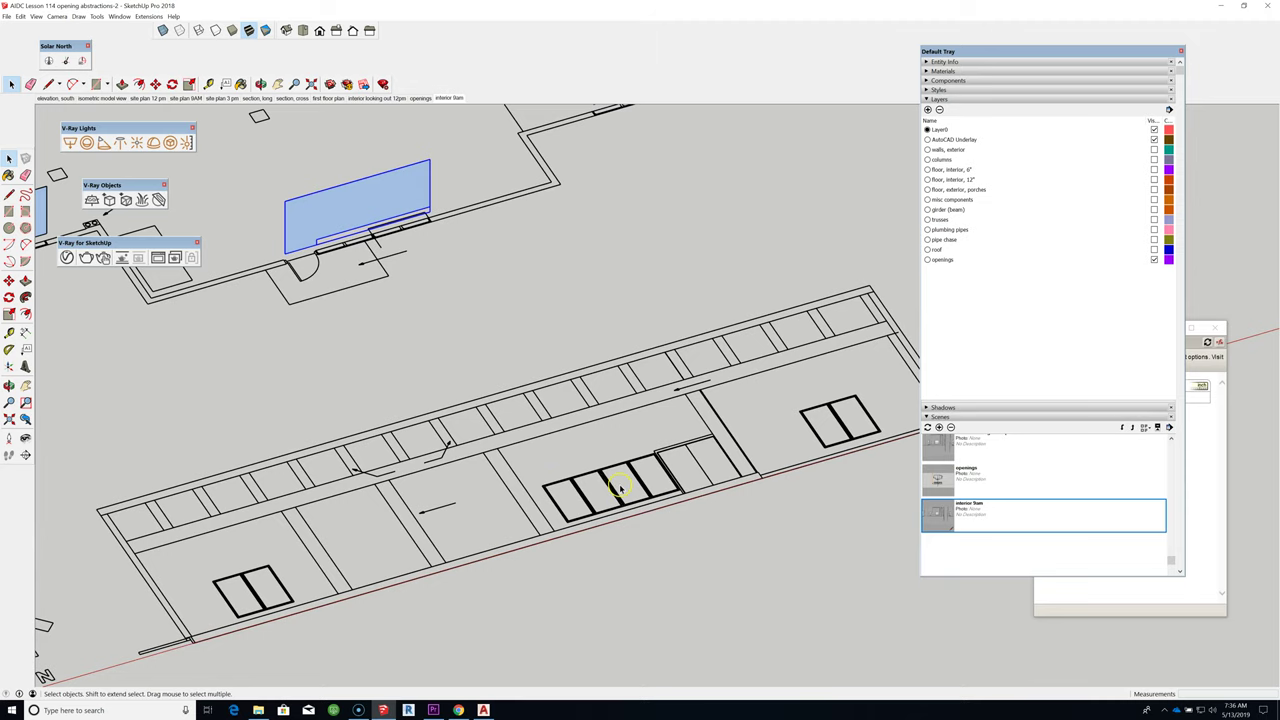
scroll(612, 490, down, 2)
scroll(580, 490, down, 1)
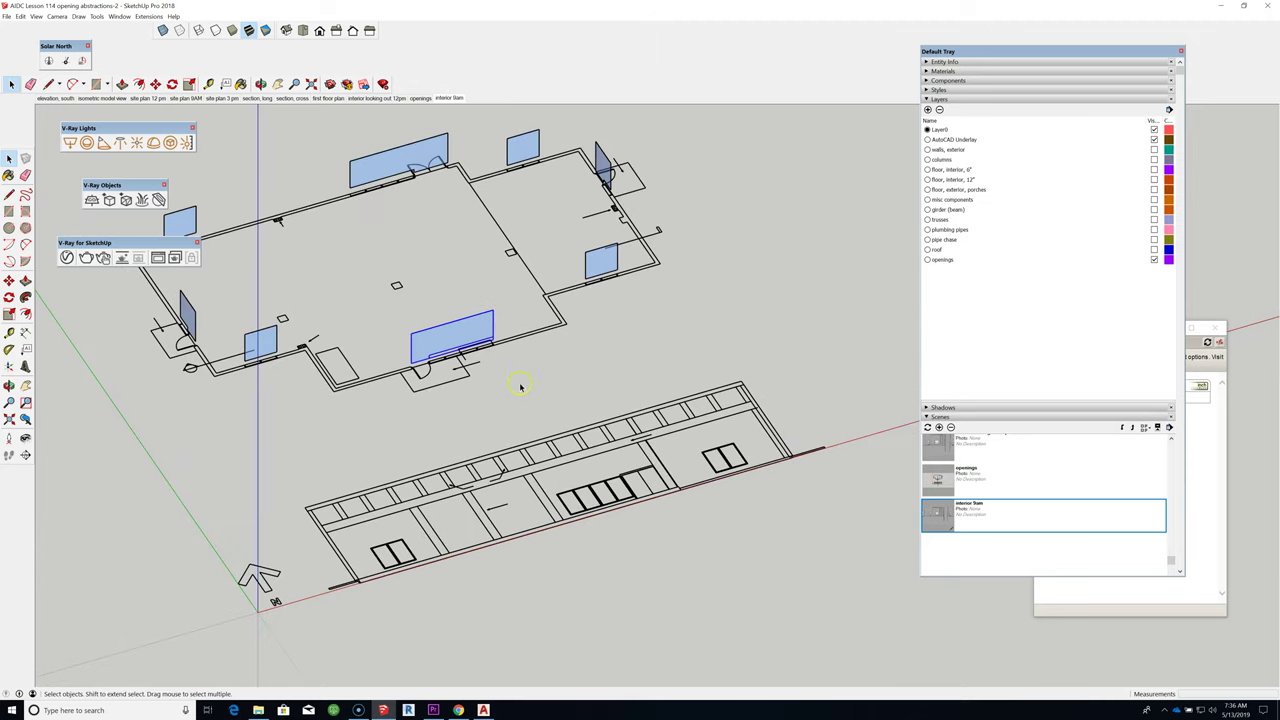
scroll(360, 215, up, 3)
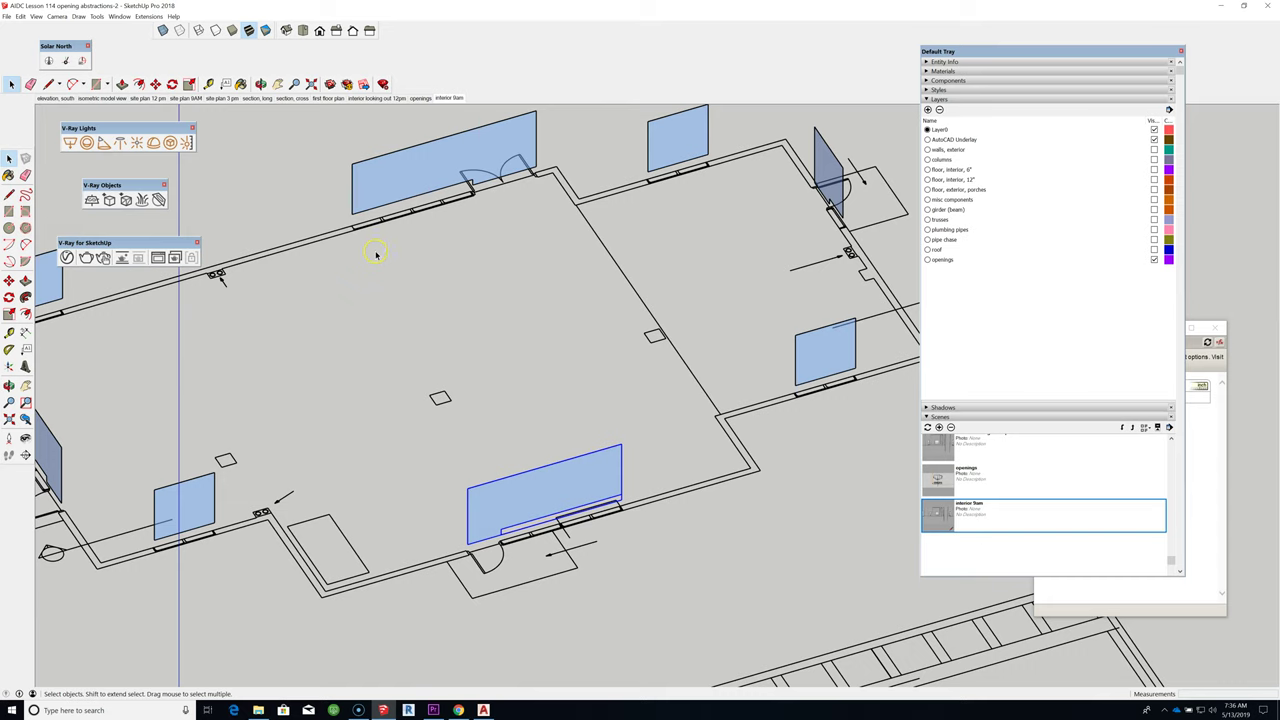
scroll(521, 243, down, 1)
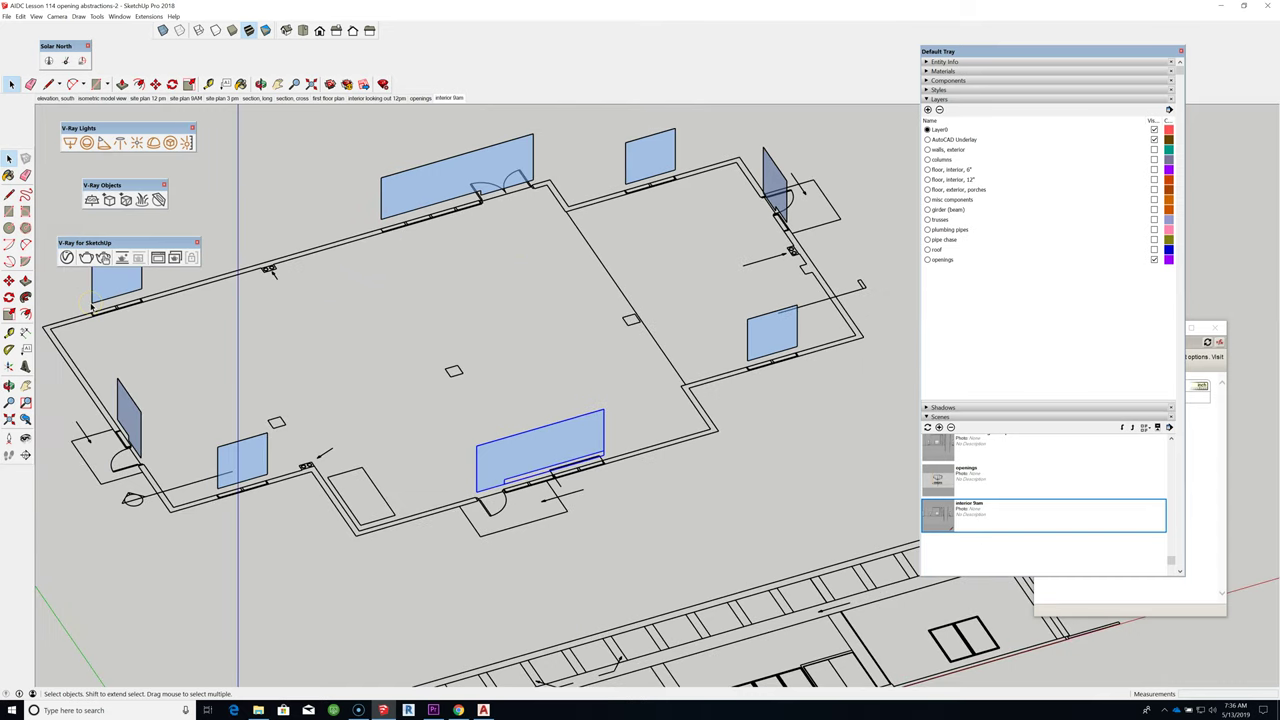
scroll(561, 378, down, 2)
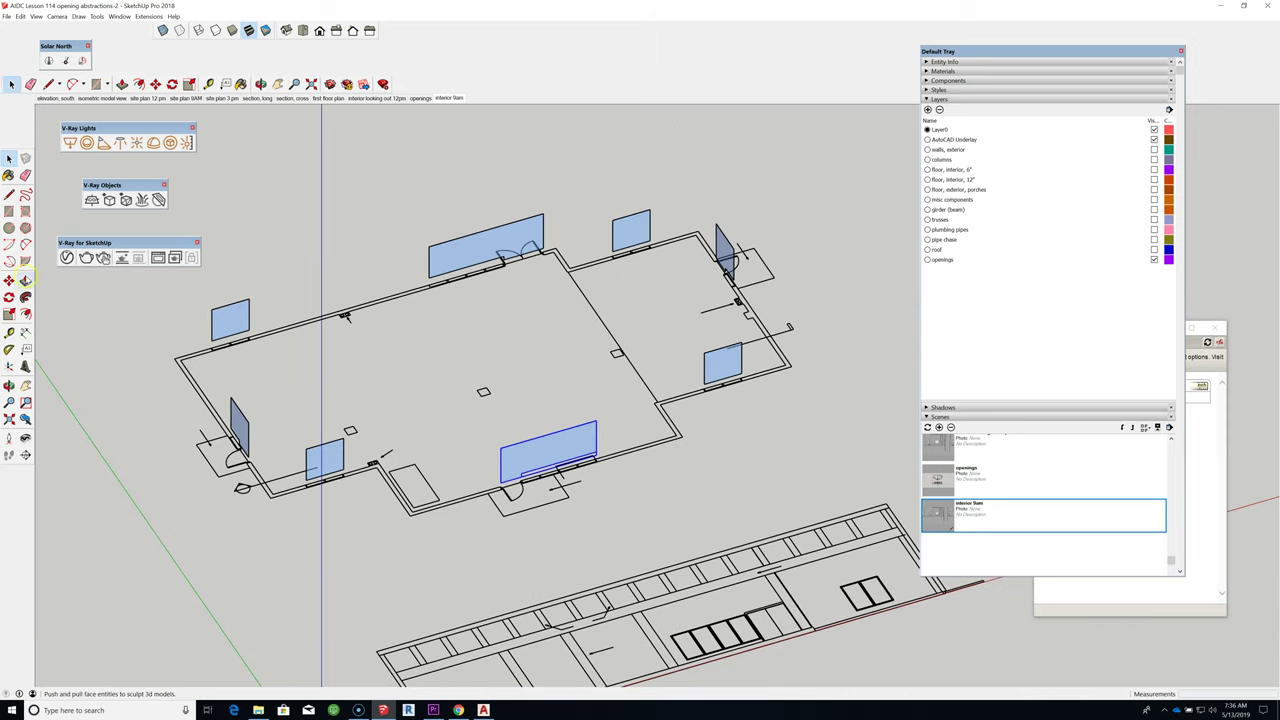
Step: Dimension the width of the window opening face near the left end of the plan's rear wall, placing the dimension above it
click(25, 332)
scroll(198, 308, up, 2)
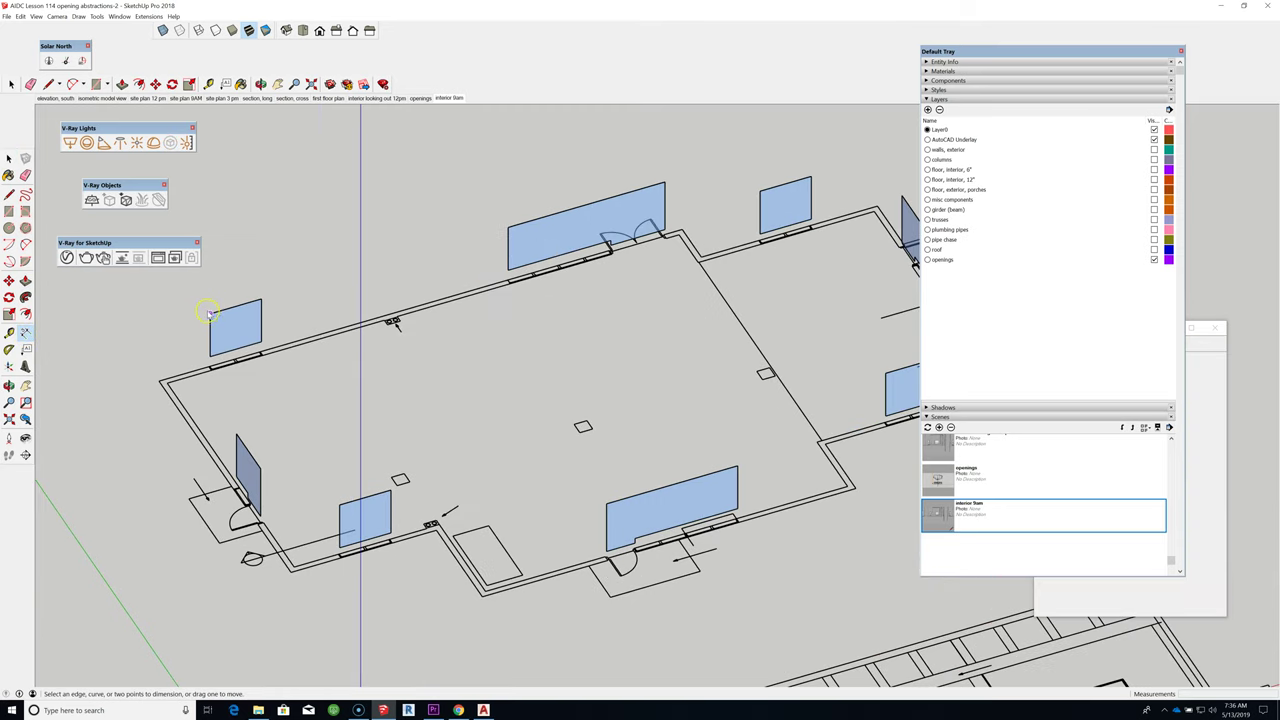
click(210, 312)
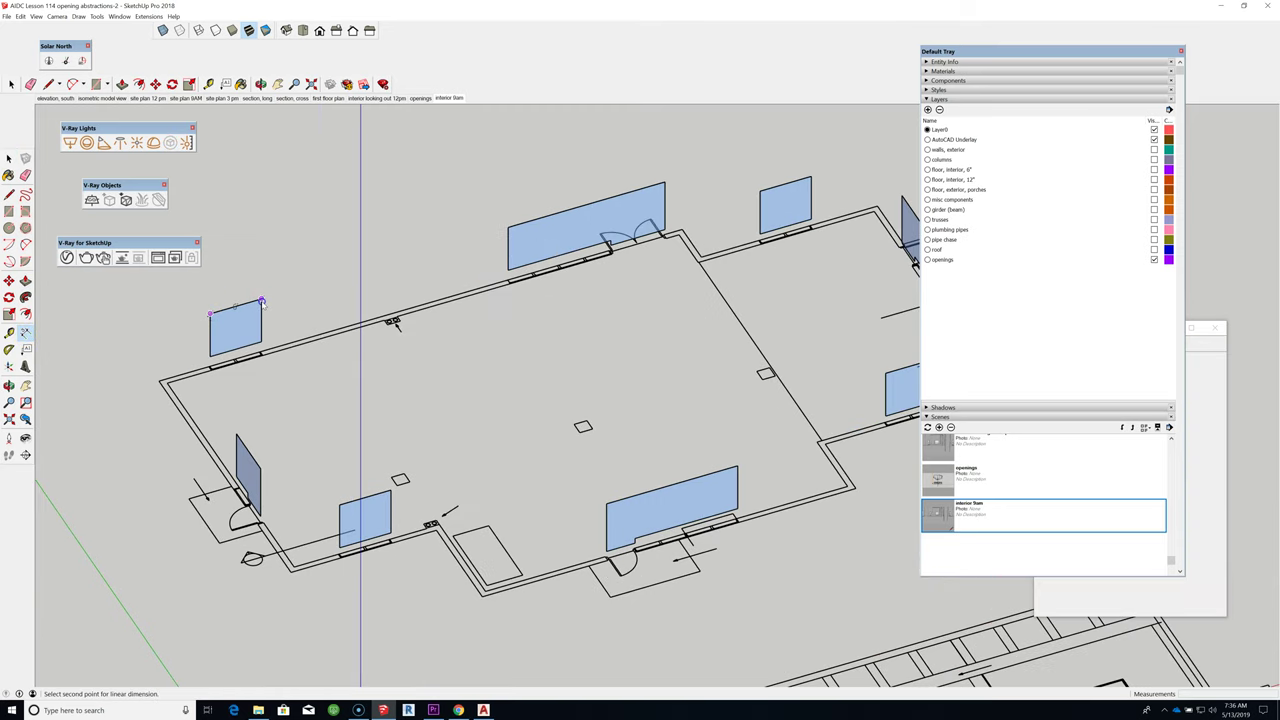
click(261, 300)
click(254, 277)
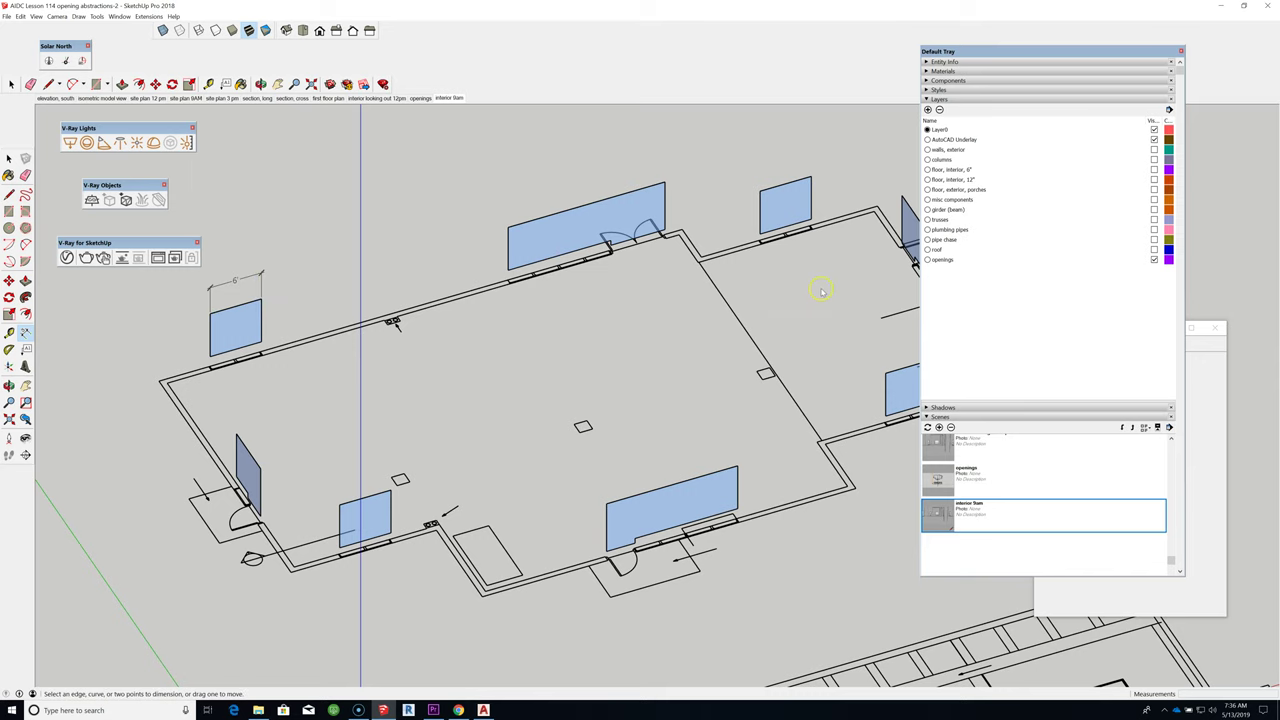
Step: Dimension the window part of the rear wall's wide opening face, up to the double door's edge, placing the dimension above the face
scroll(814, 294, up, 1)
scroll(814, 294, up, 1)
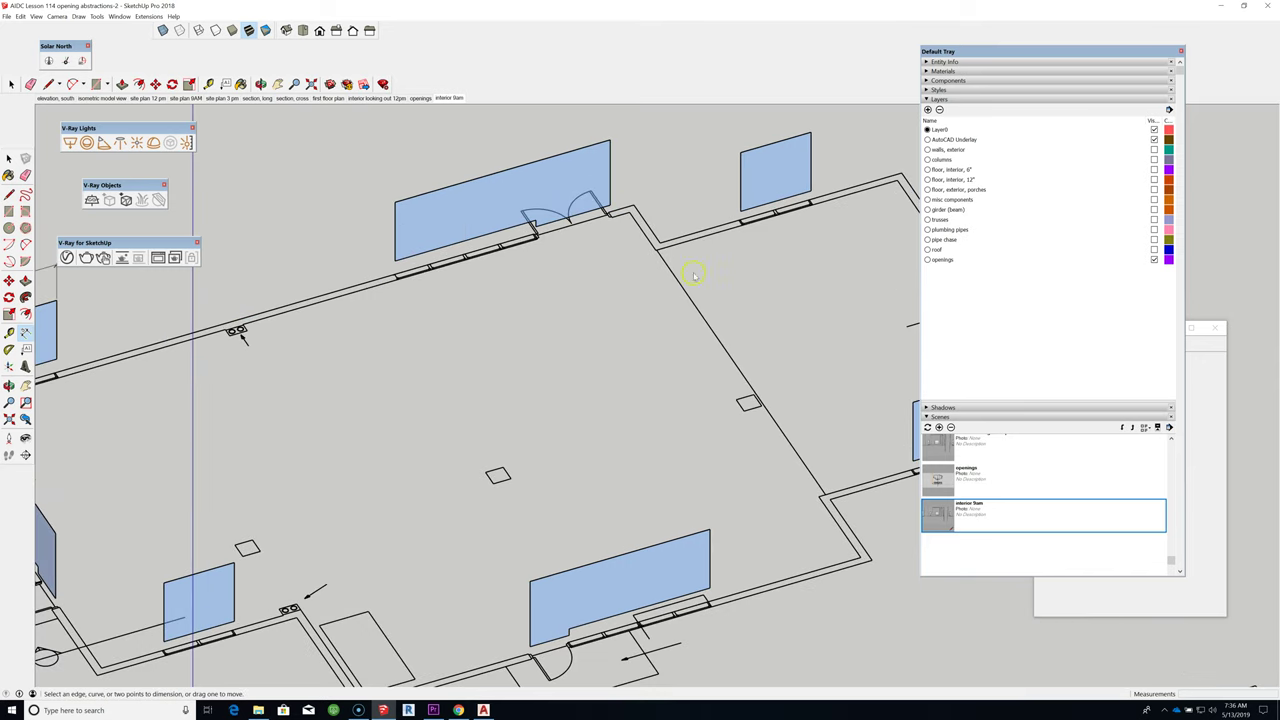
click(396, 260)
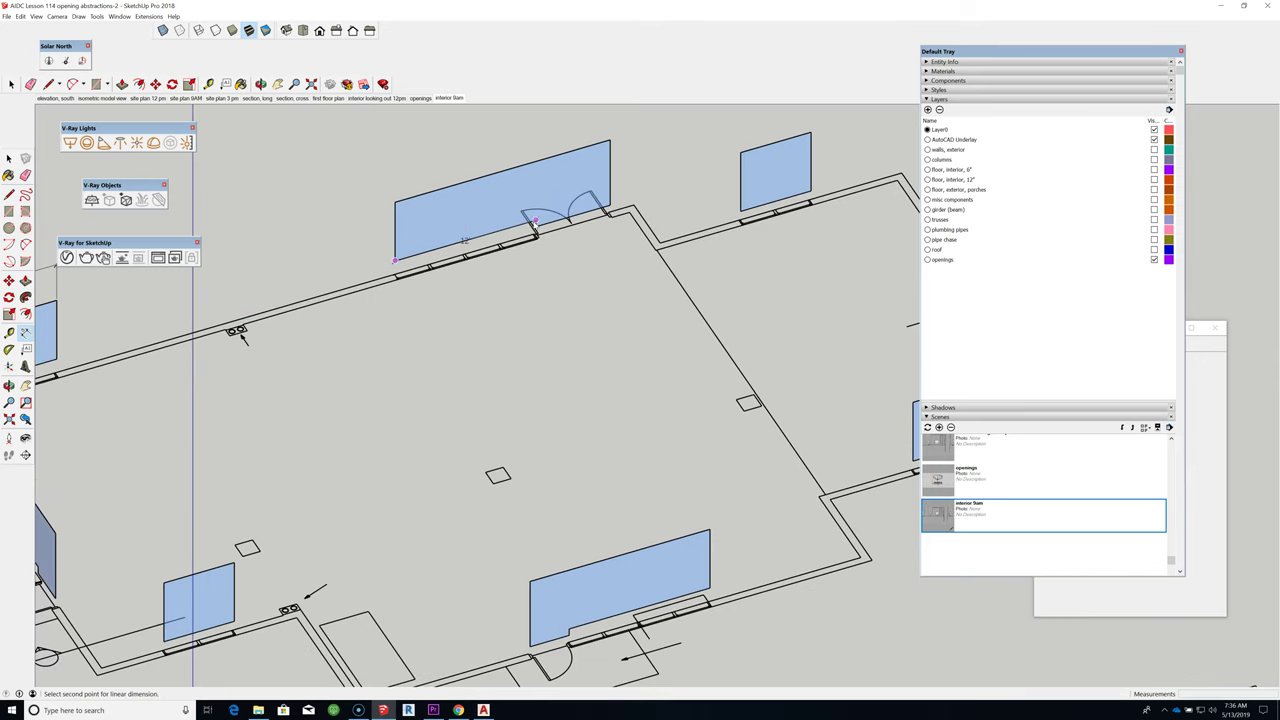
click(535, 222)
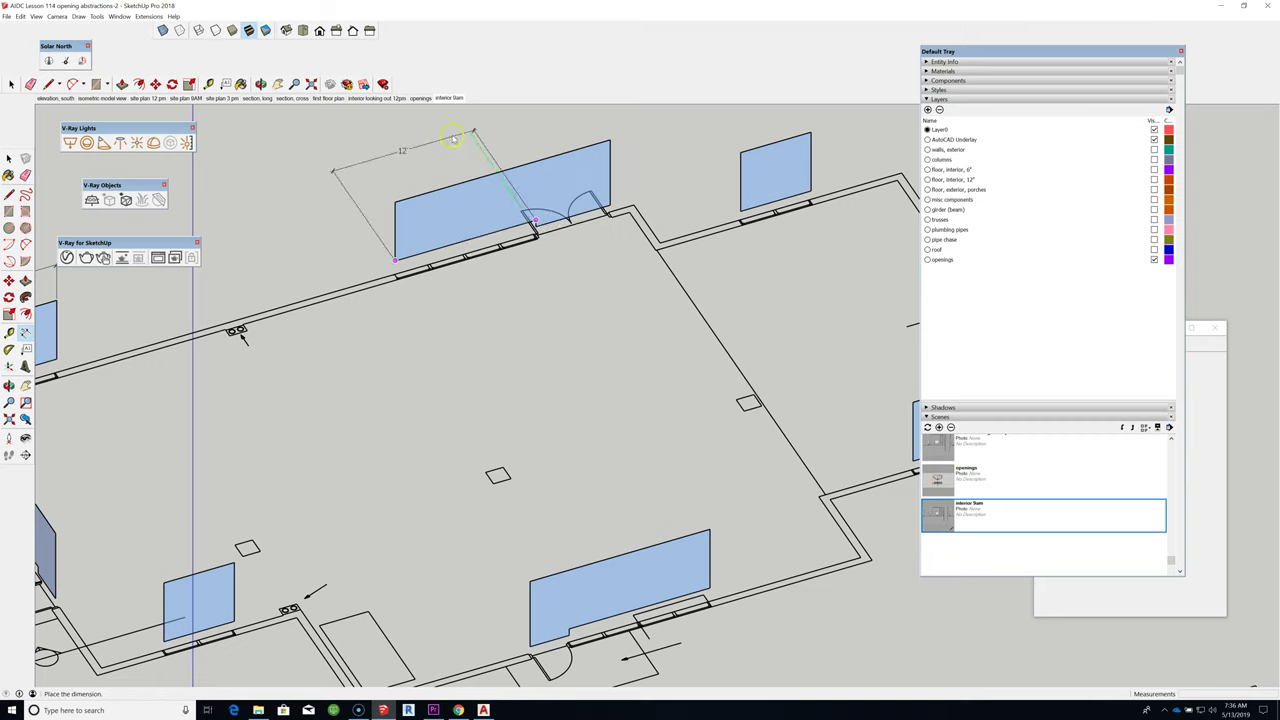
click(534, 127)
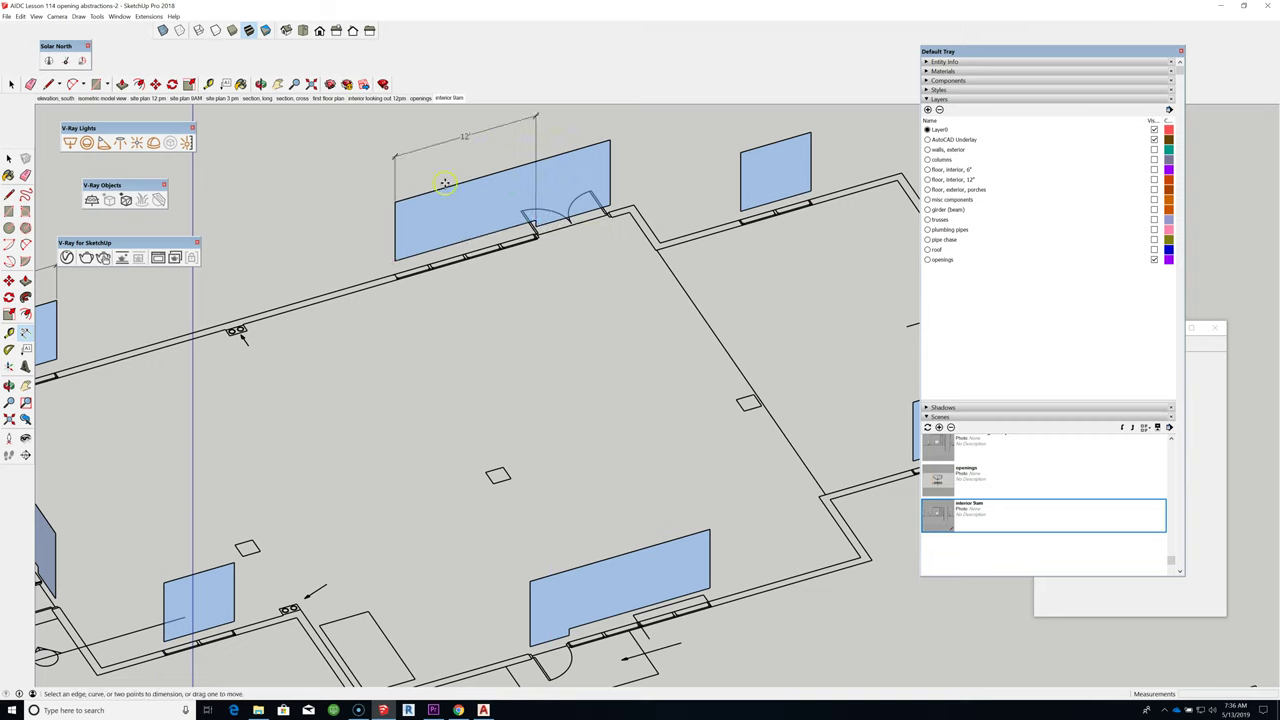
Step: Dimension the double-door part of the rear wall's wide opening face, in line with the adjacent window dimension
click(533, 221)
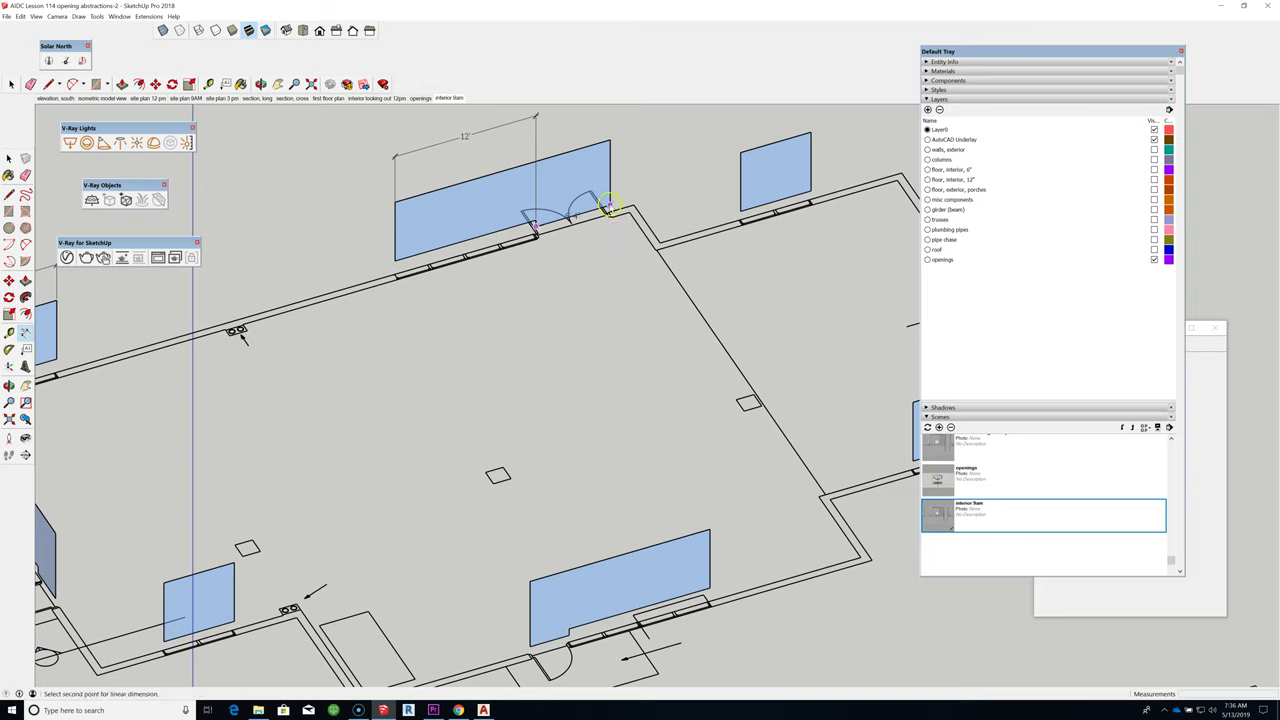
click(608, 207)
middle_drag(530, 210, 537, 337)
drag(537, 337, 593, 135)
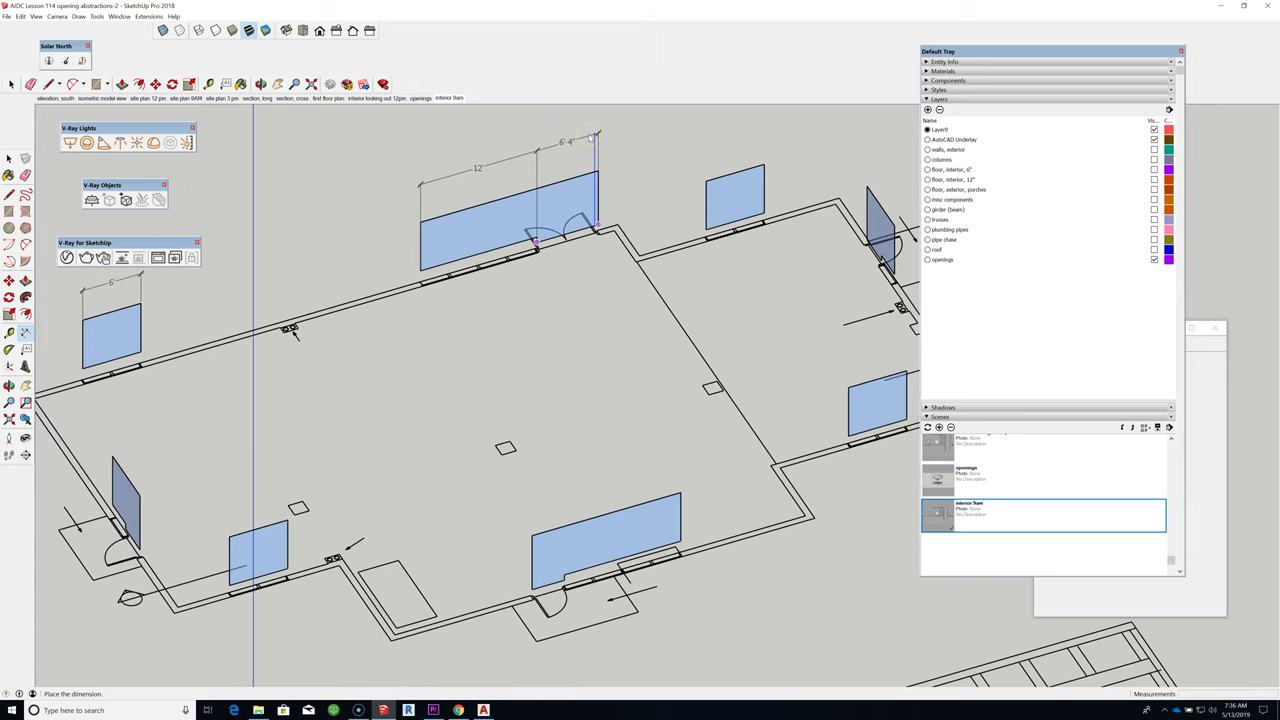
click(594, 135)
click(503, 534)
scroll(450, 415, down, 1)
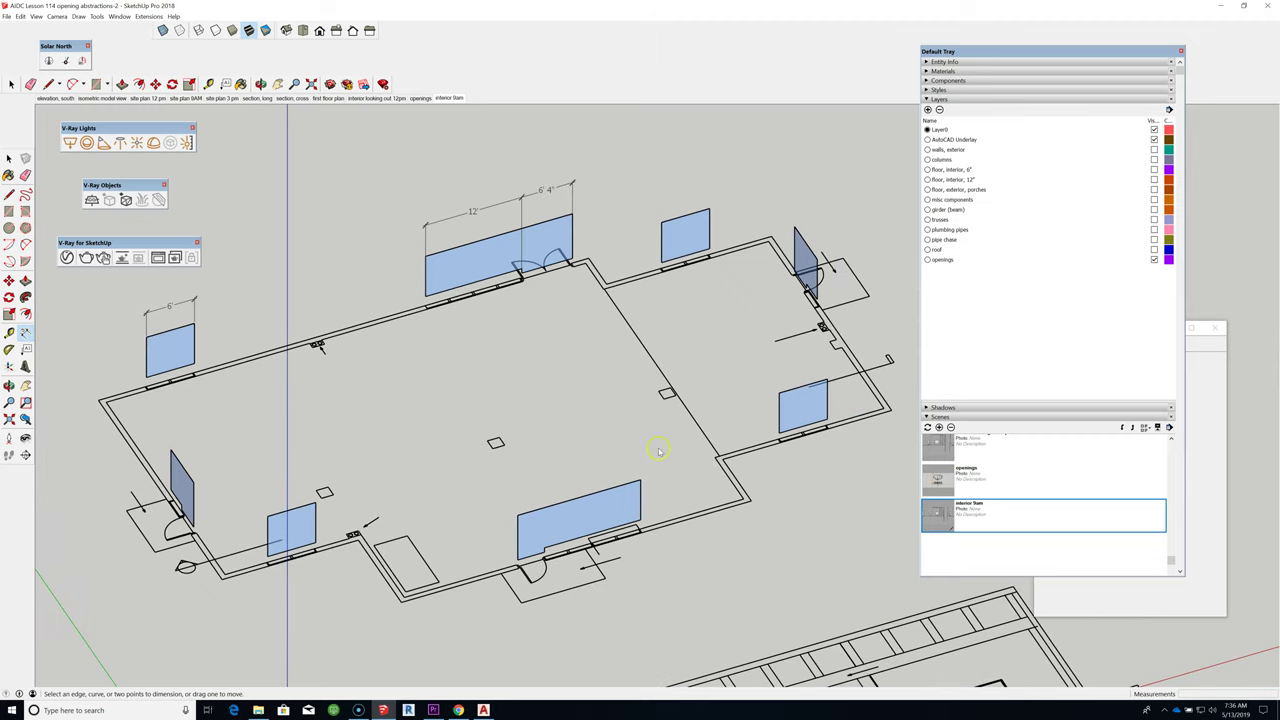
Step: Dimension the narrow window part of the left wall's opening face, up to the door's edge, placing the dimension above the face
scroll(84, 543, up, 1)
scroll(84, 543, up, 1)
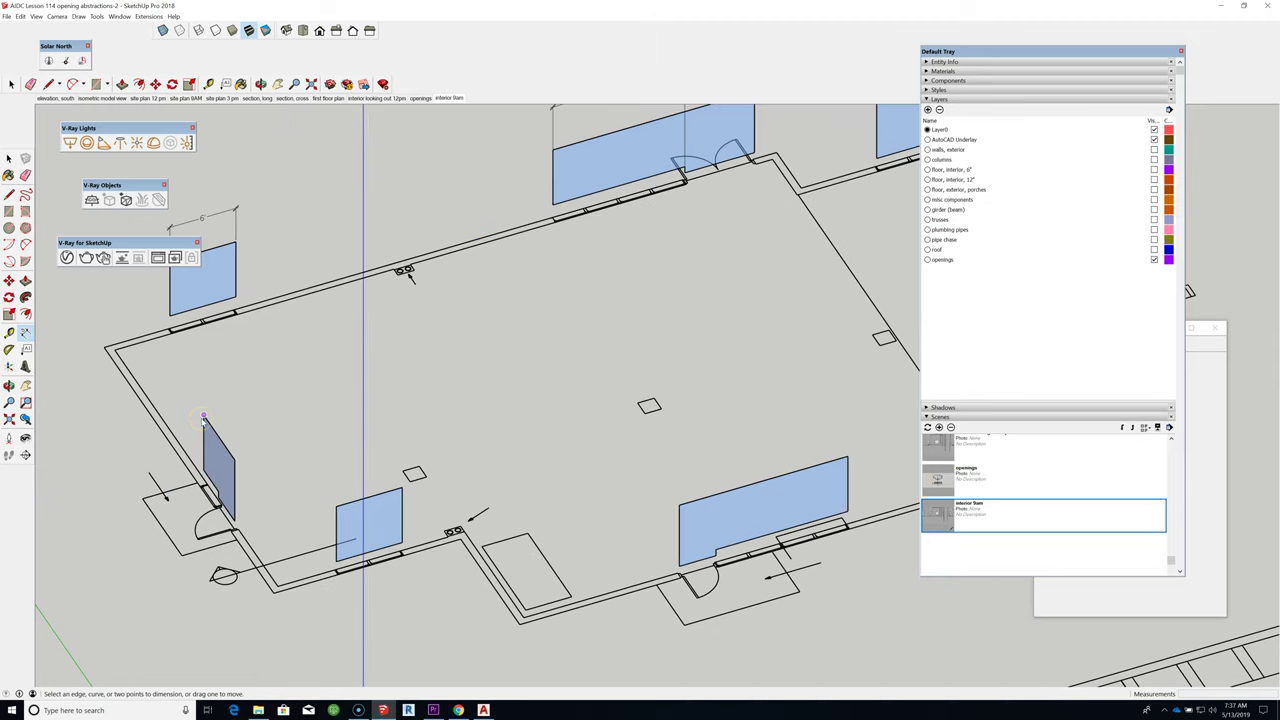
click(203, 415)
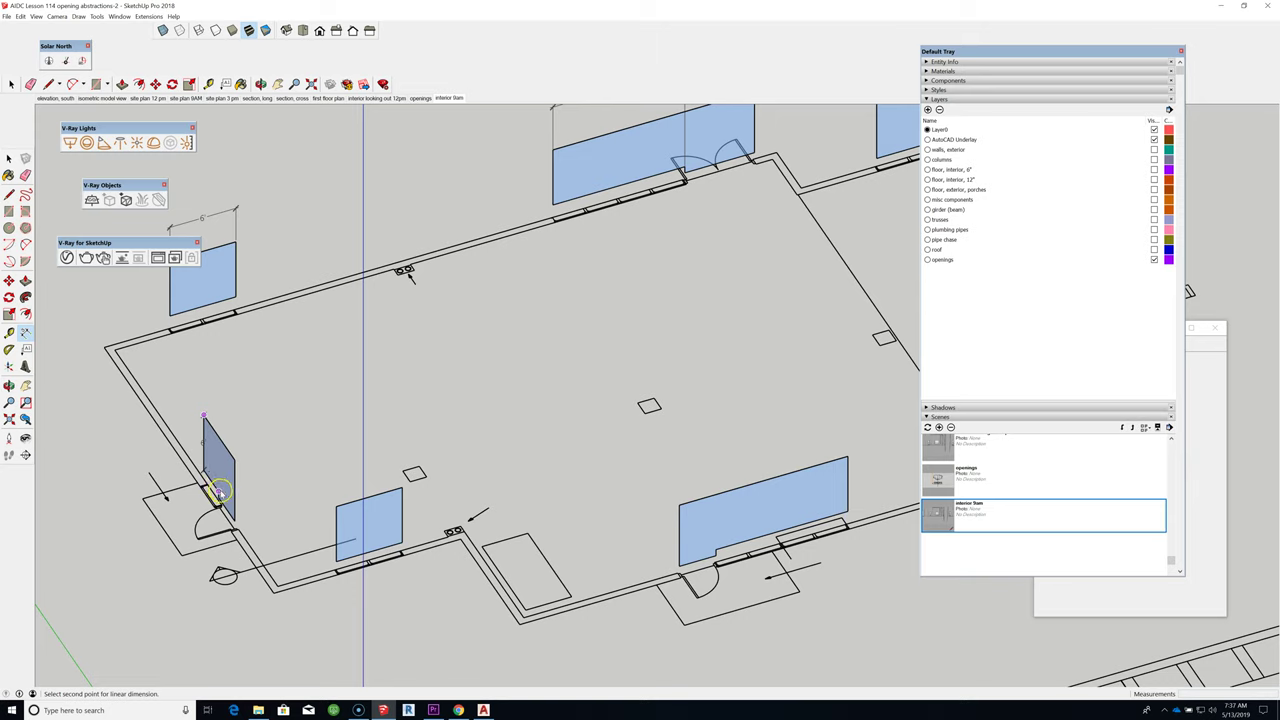
click(219, 491)
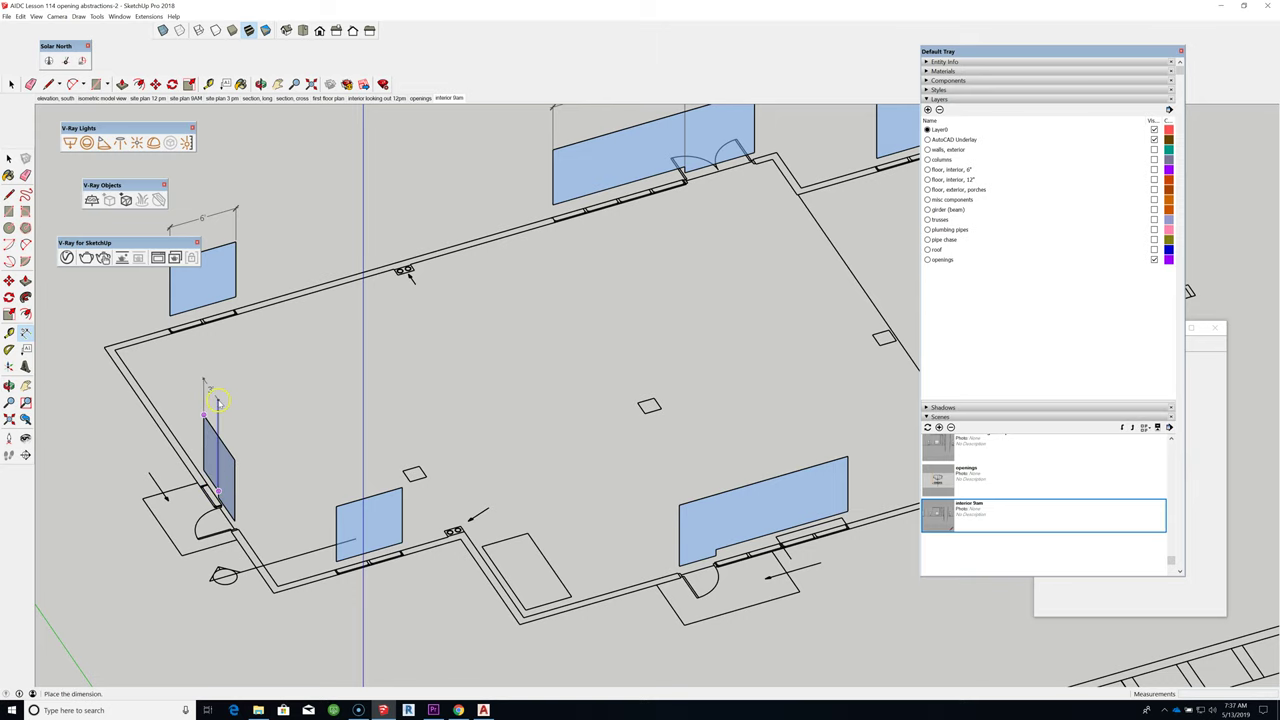
click(218, 399)
Step: Dimension the door part of the left wall's opening face, in line with the adjacent window dimension
scroll(203, 455, up, 2)
click(228, 512)
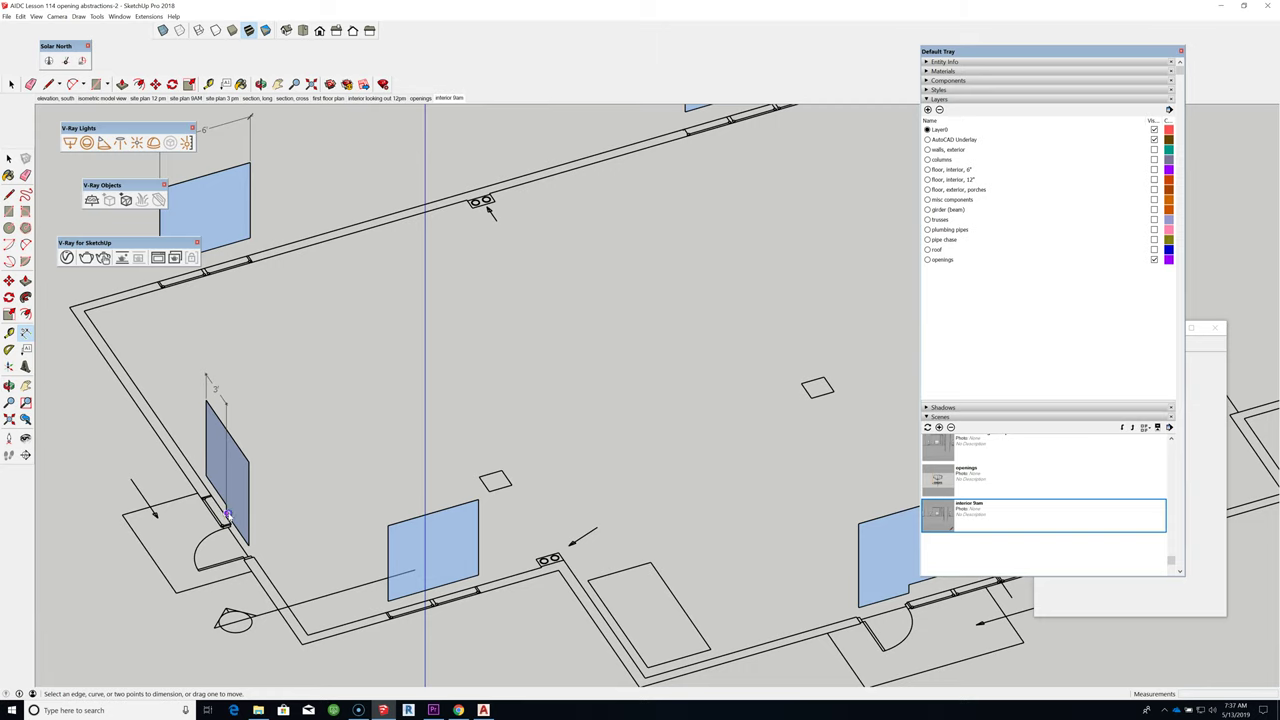
click(247, 548)
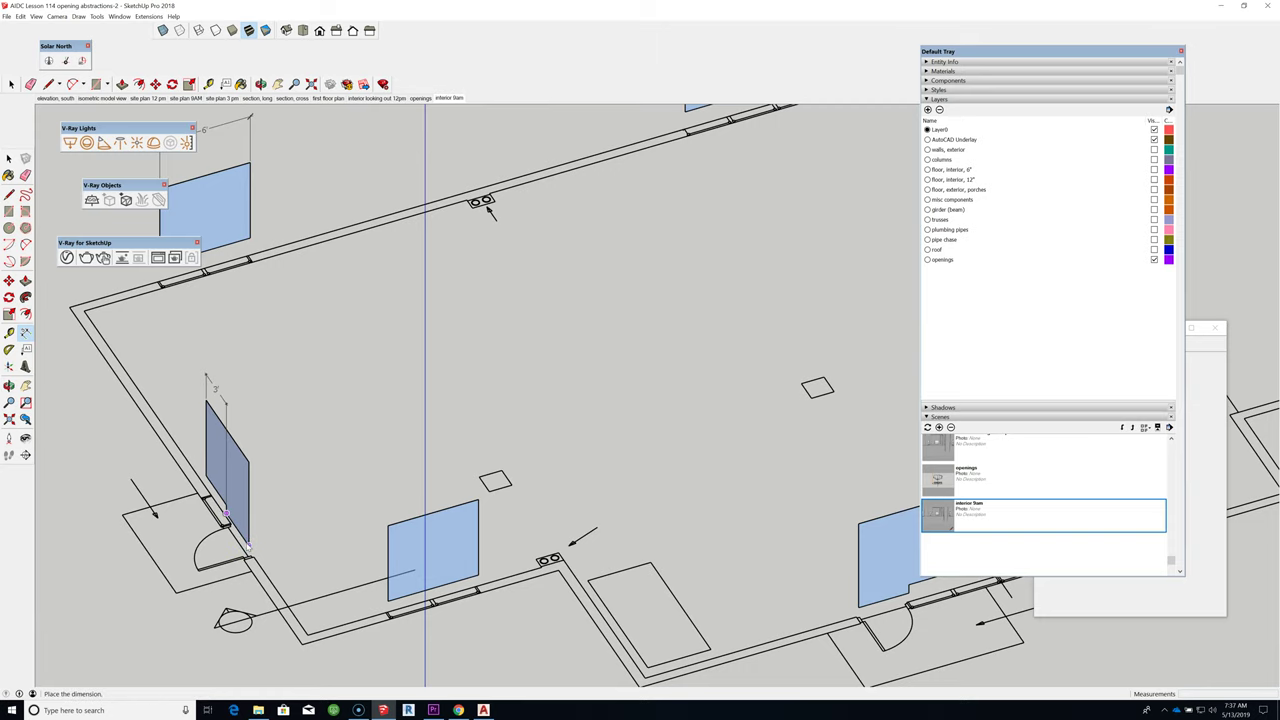
click(542, 455)
Step: Show the "walls, exterior" layer briefly to compare the opening faces with the walls, and hide it again
middle_drag(677, 366, 572, 271)
scroll(572, 271, down, 3)
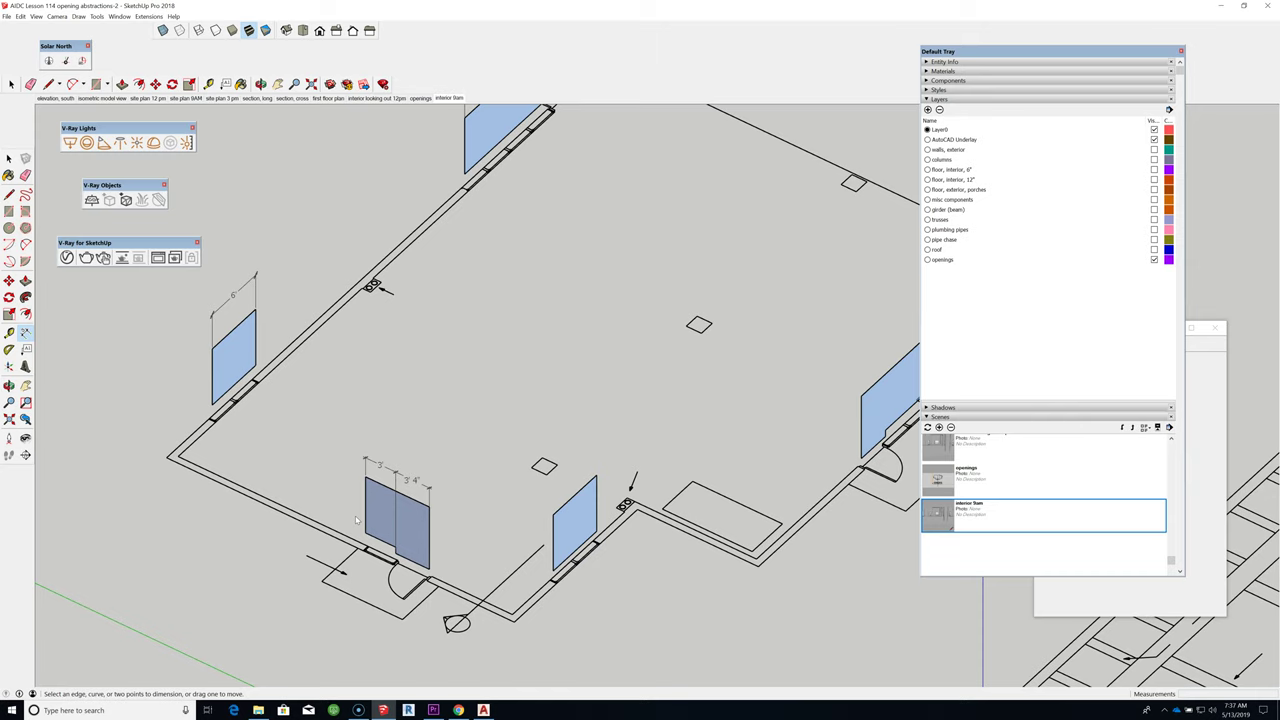
scroll(375, 520, up, 3)
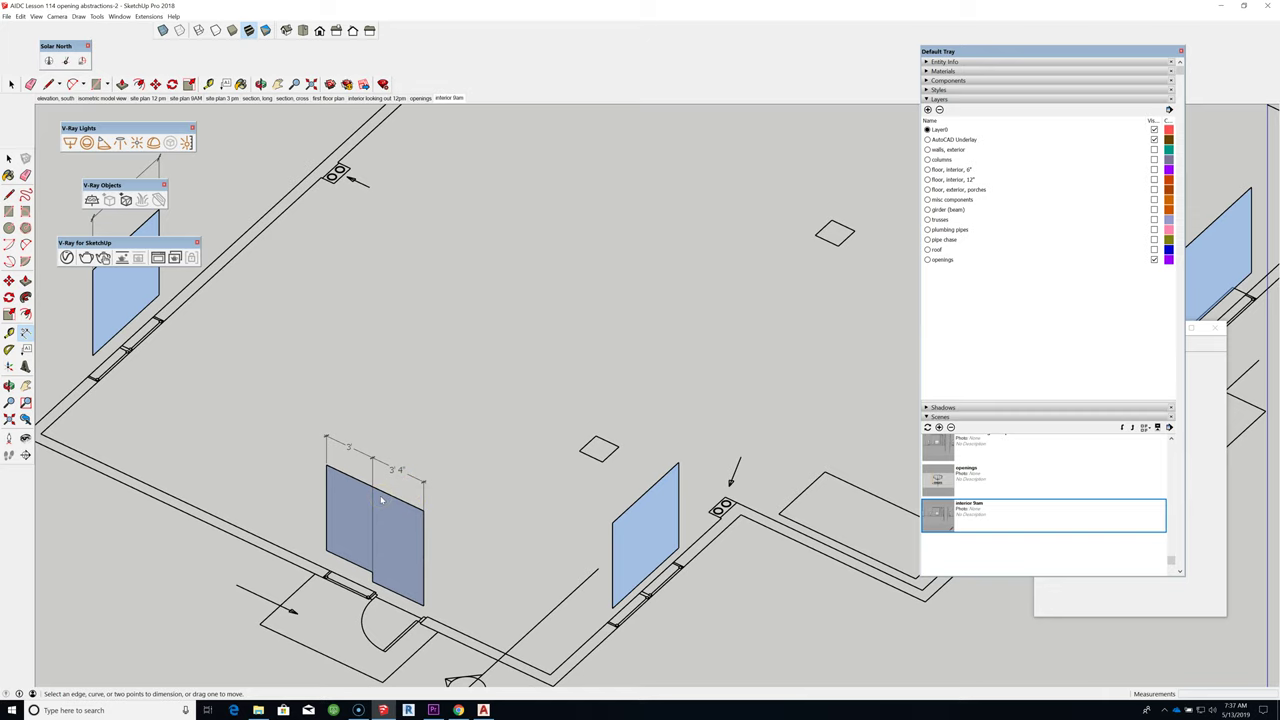
scroll(385, 510, down, 1)
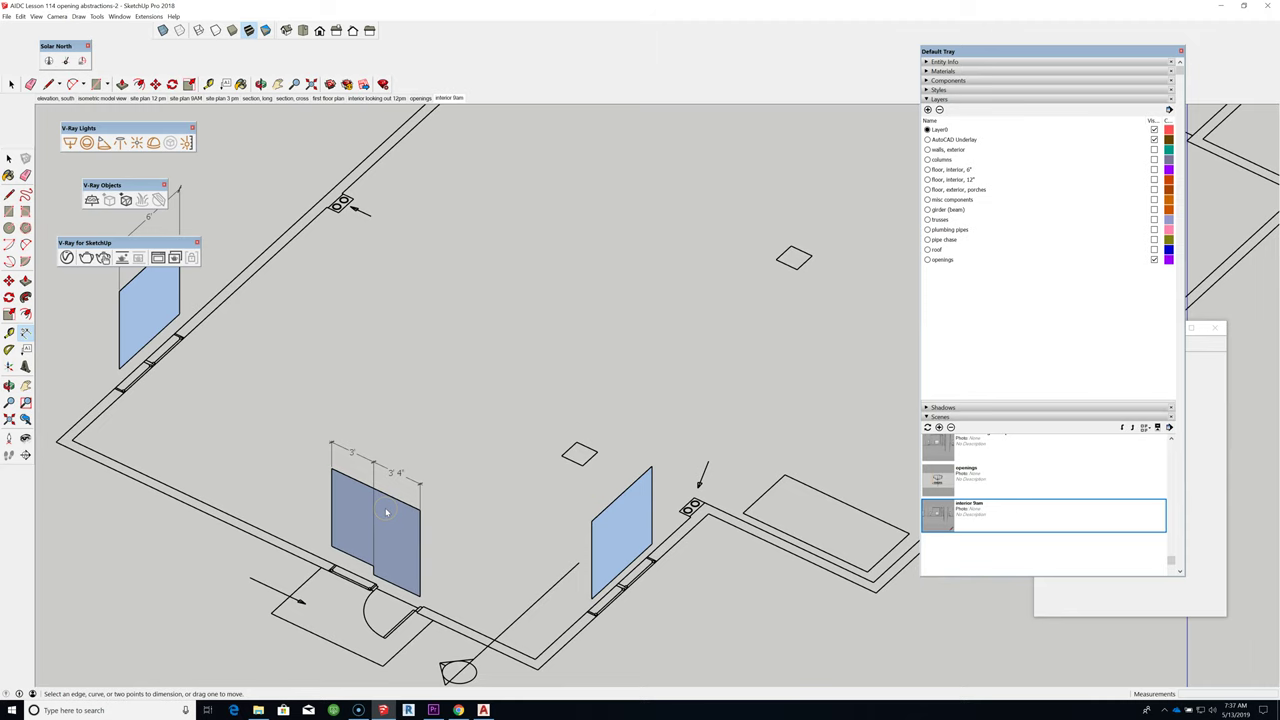
scroll(385, 512, down, 3)
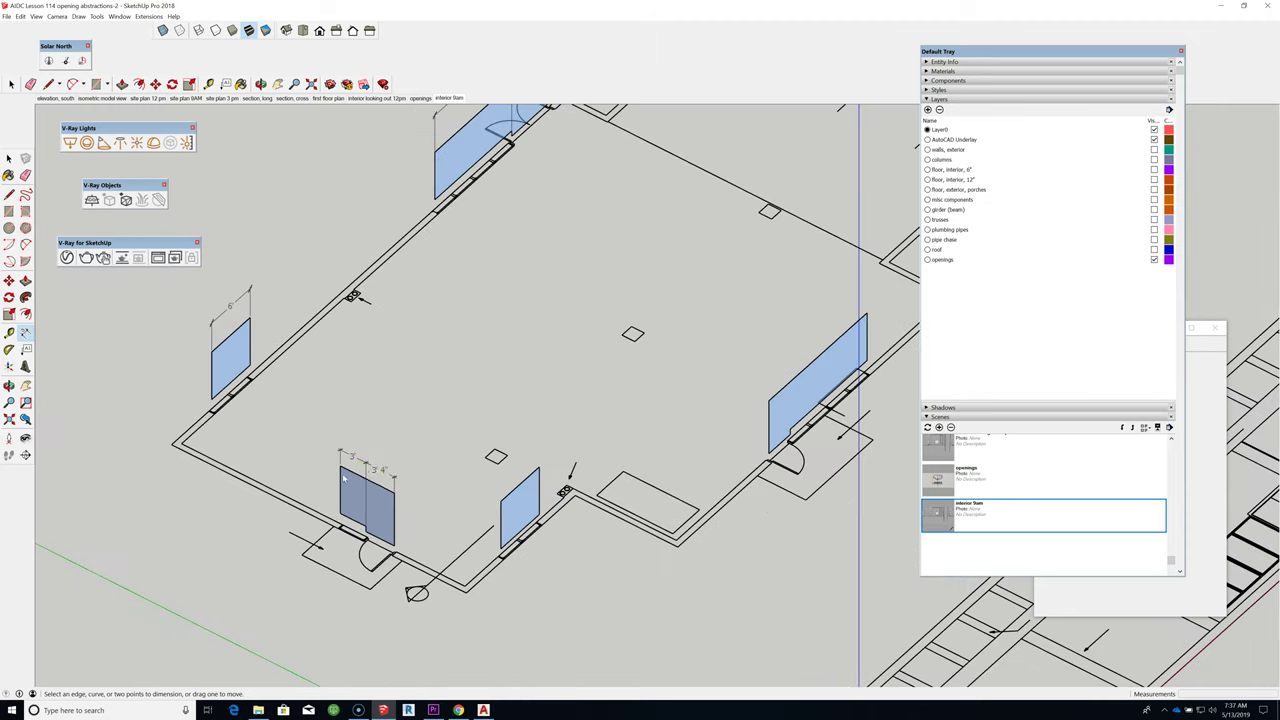
middle_drag(423, 449, 314, 421)
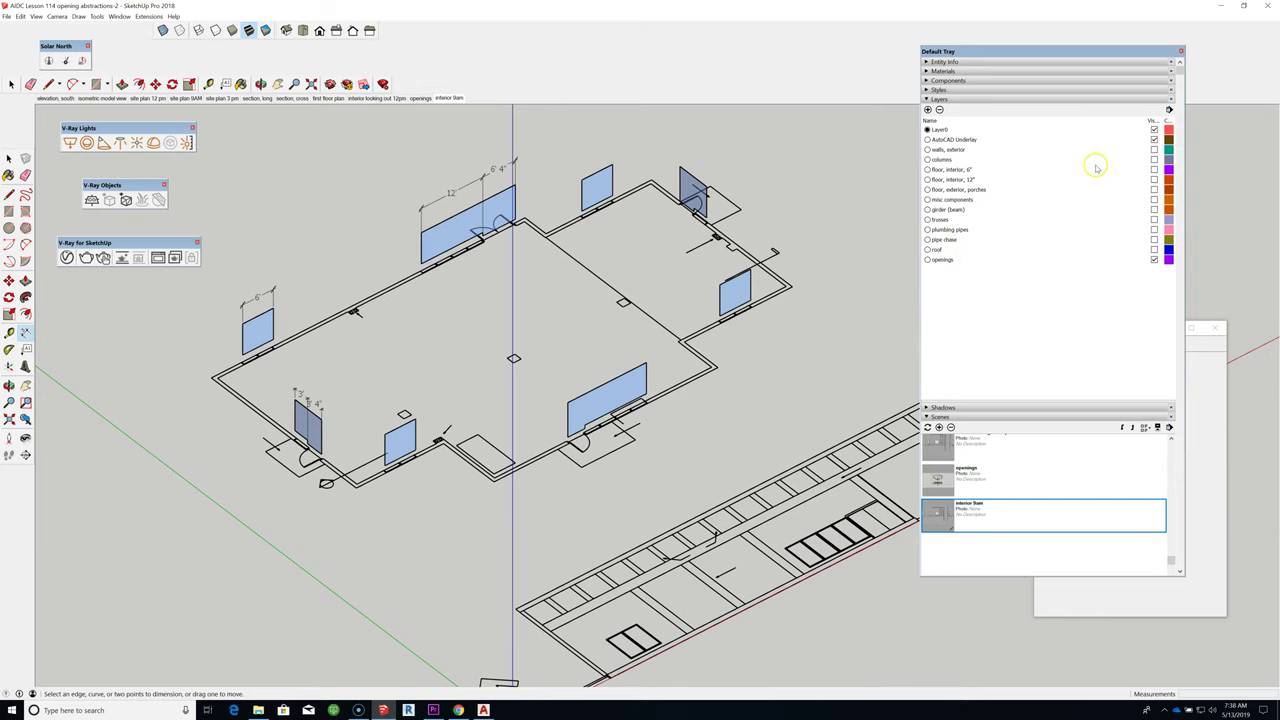
click(1154, 150)
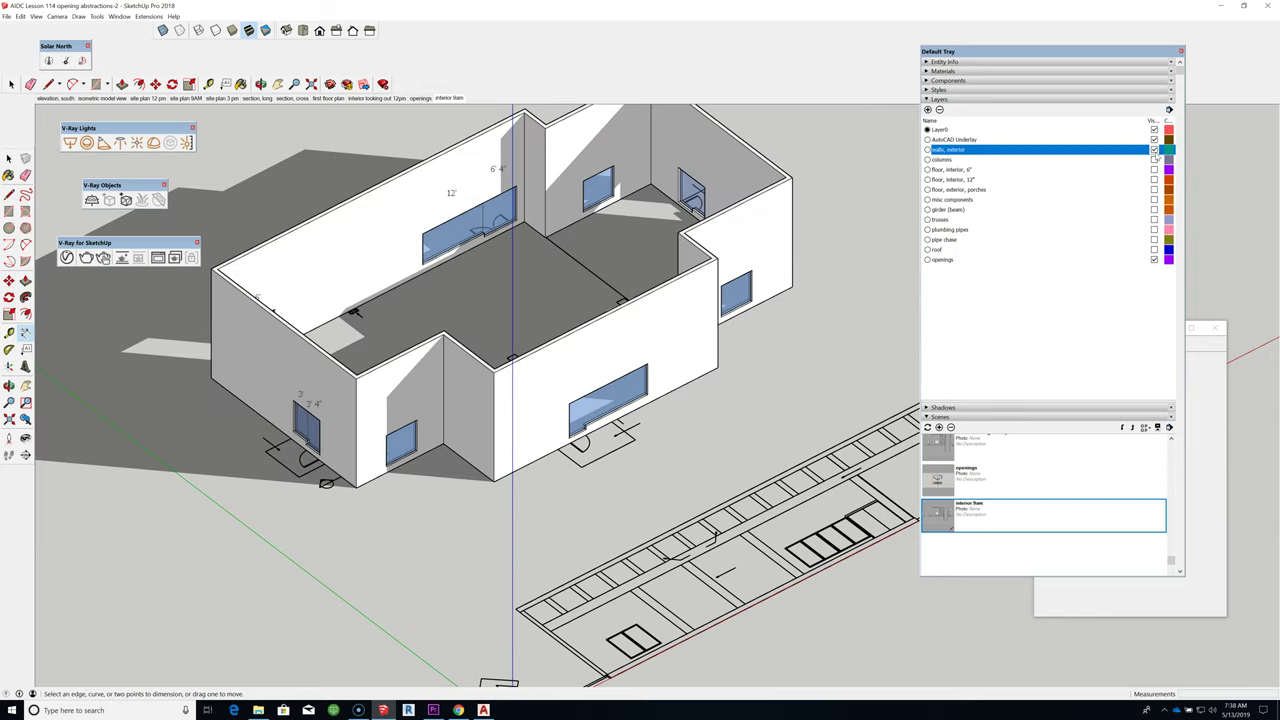
click(1154, 150)
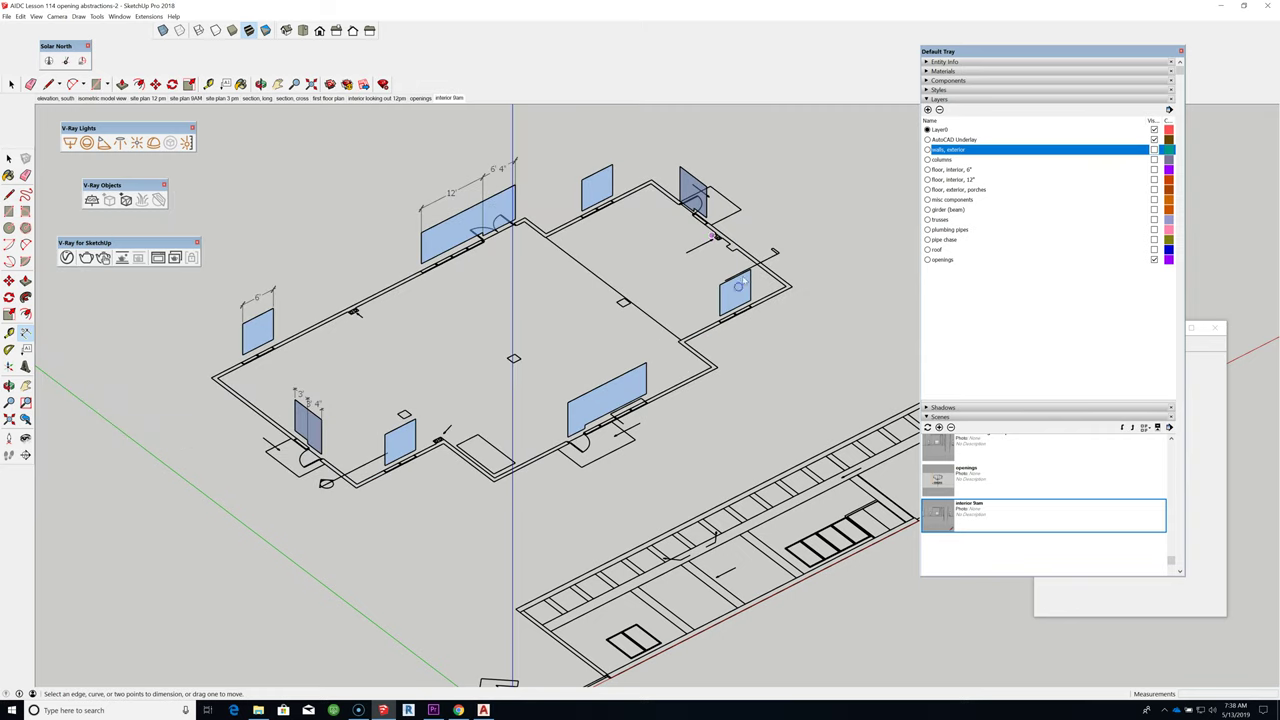
Step: Select all the opening components around the floor plan and assign them to the openings layer
click(11, 84)
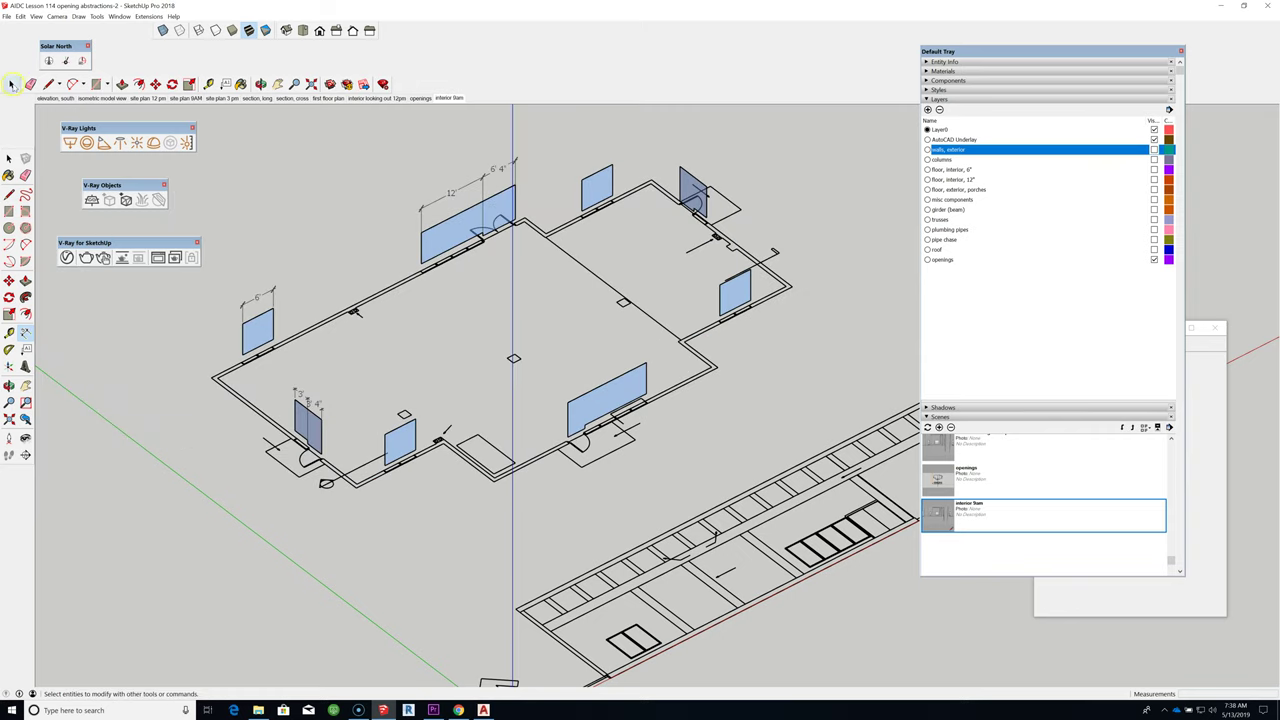
click(265, 324)
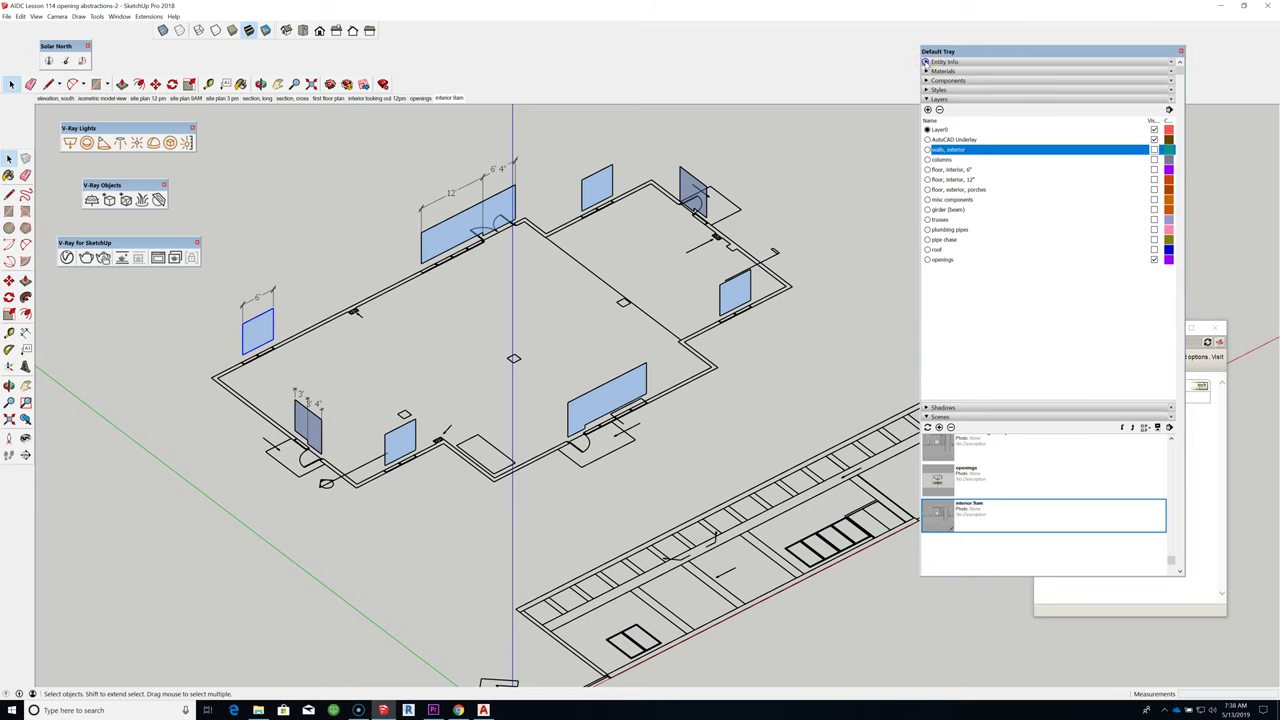
click(935, 62)
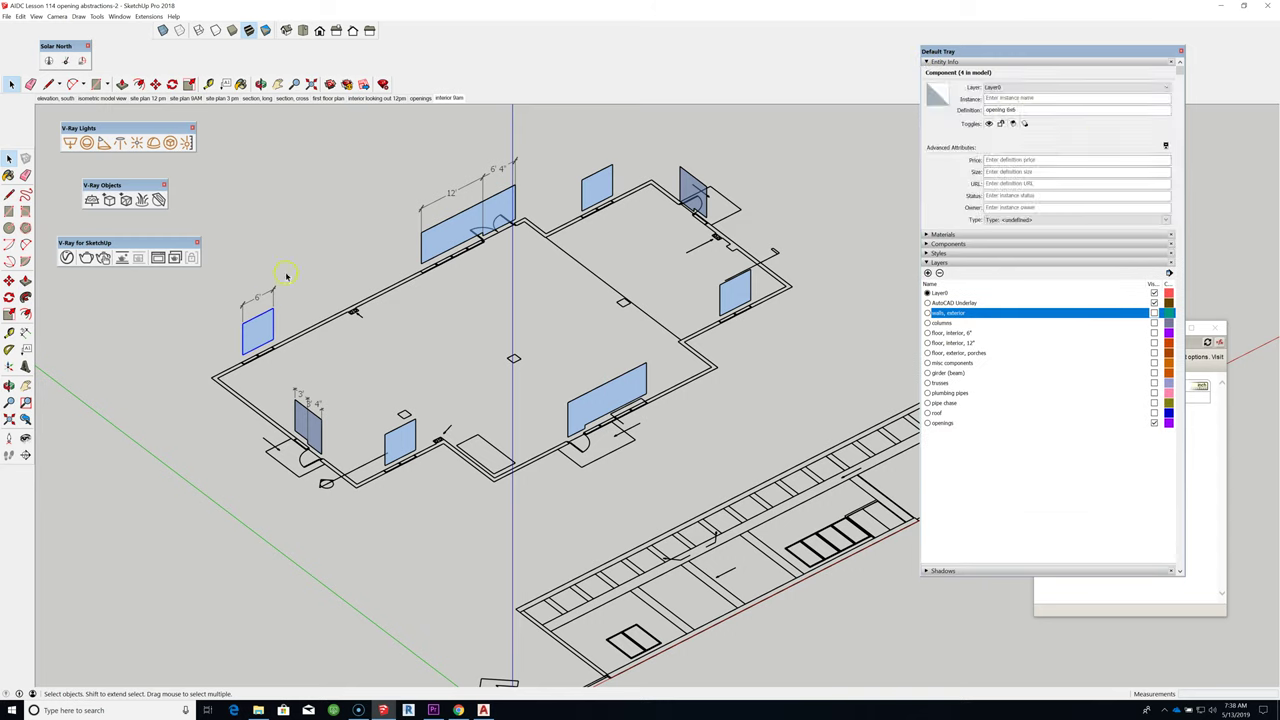
click(312, 428)
click(437, 240)
shift+click(490, 224)
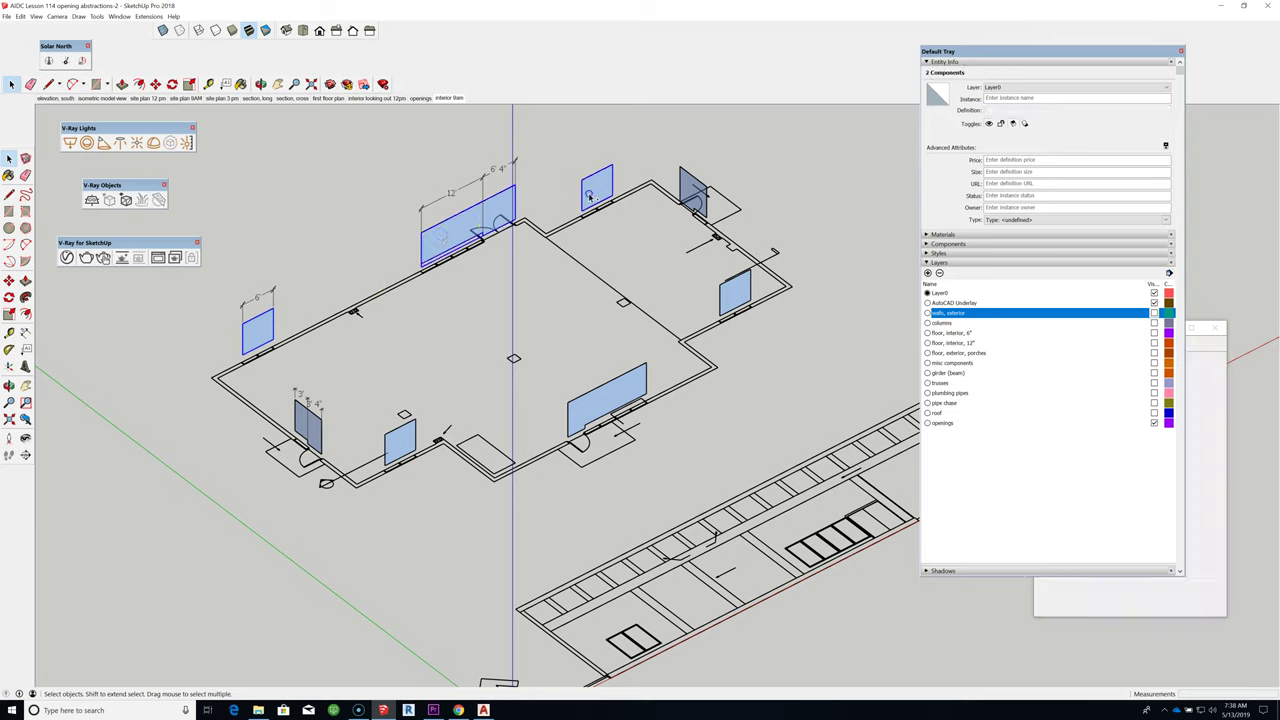
shift+click(688, 190)
shift+click(621, 382)
shift+click(358, 441)
shift+click(314, 428)
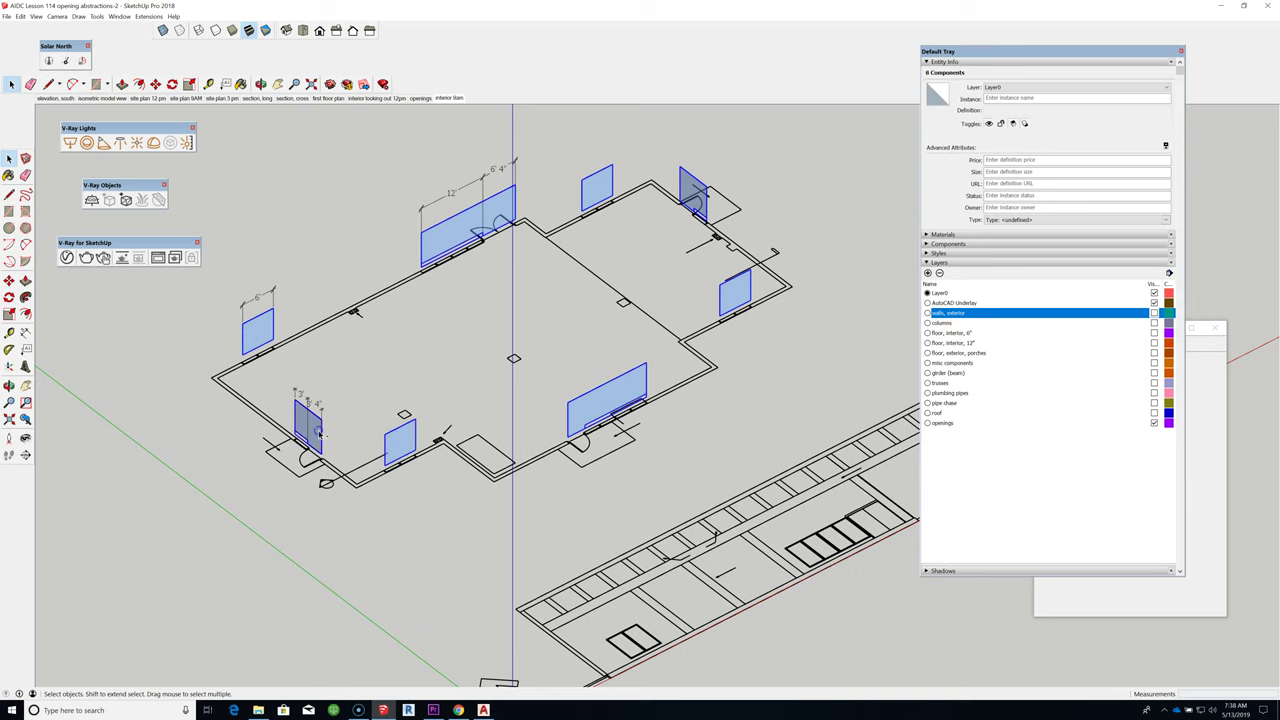
click(1166, 89)
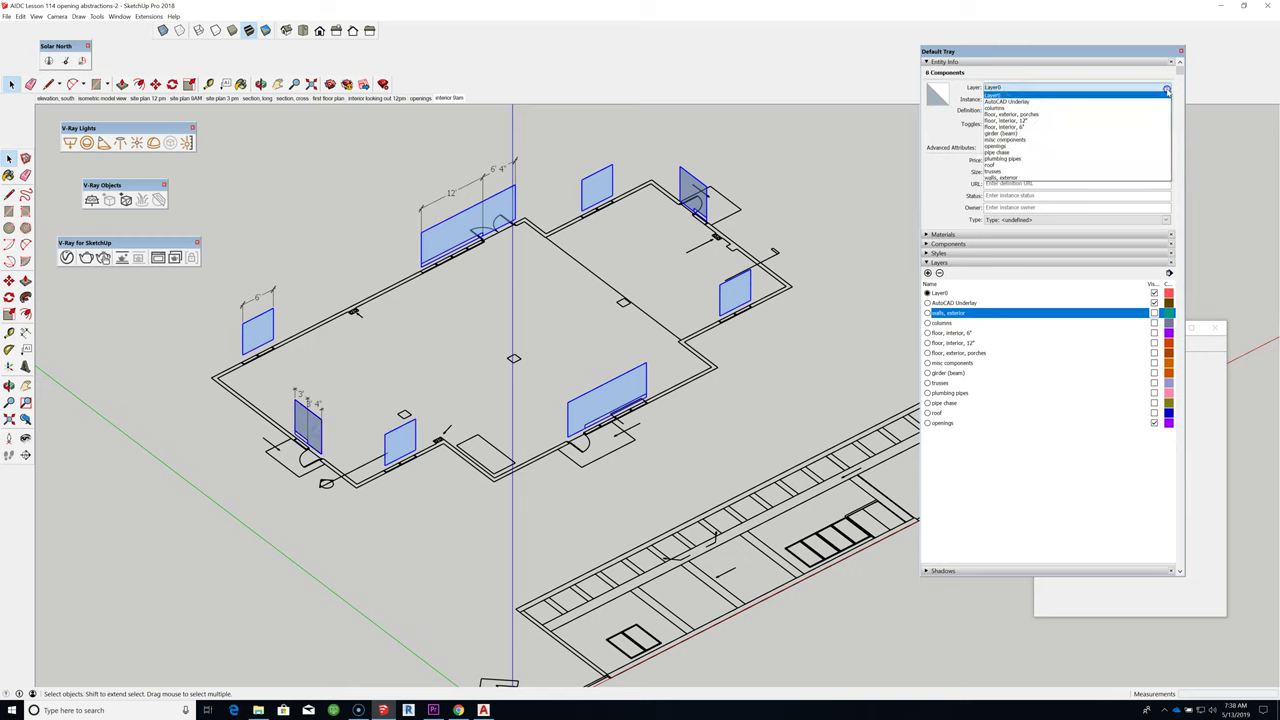
click(1062, 146)
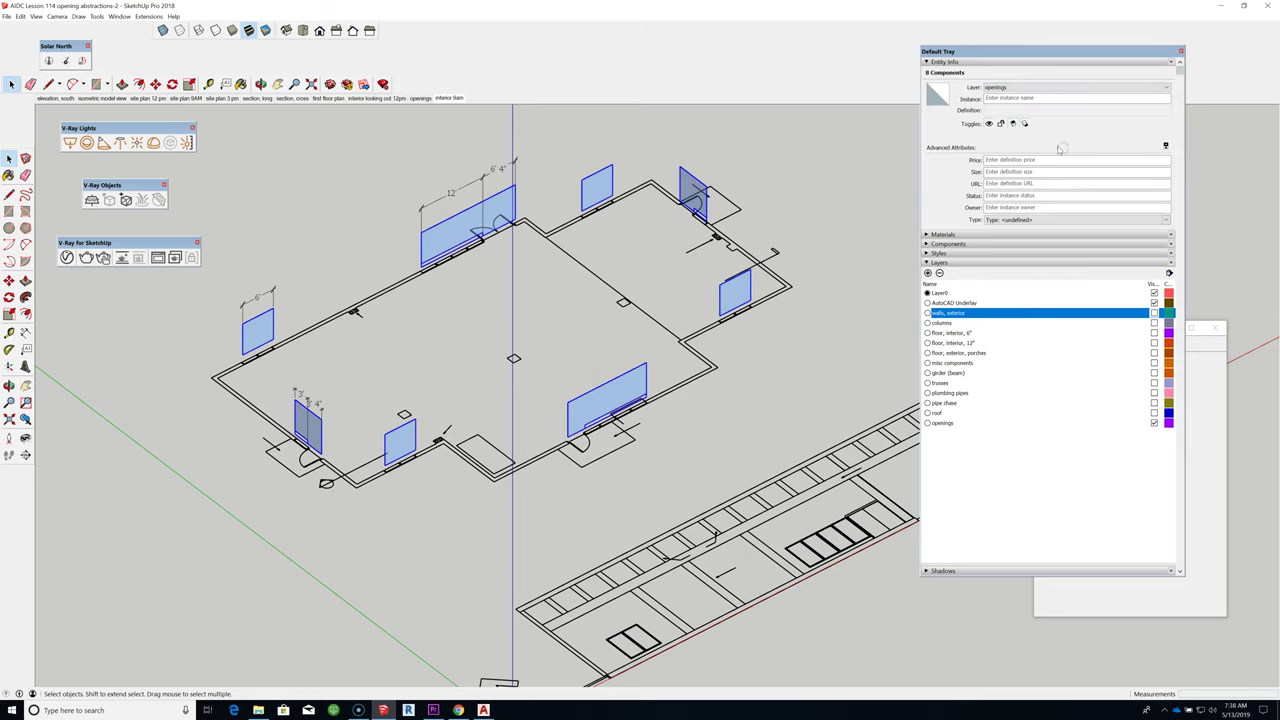
scroll(515, 386, down, 2)
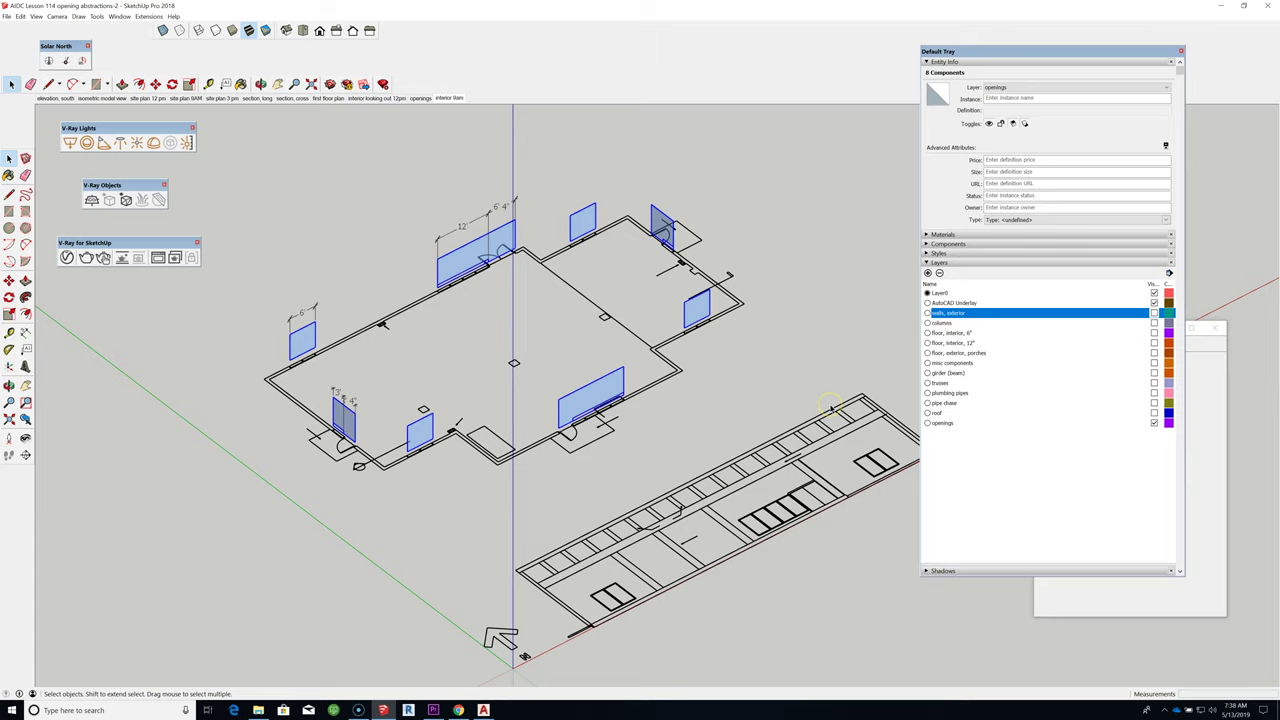
scroll(625, 435, down, 2)
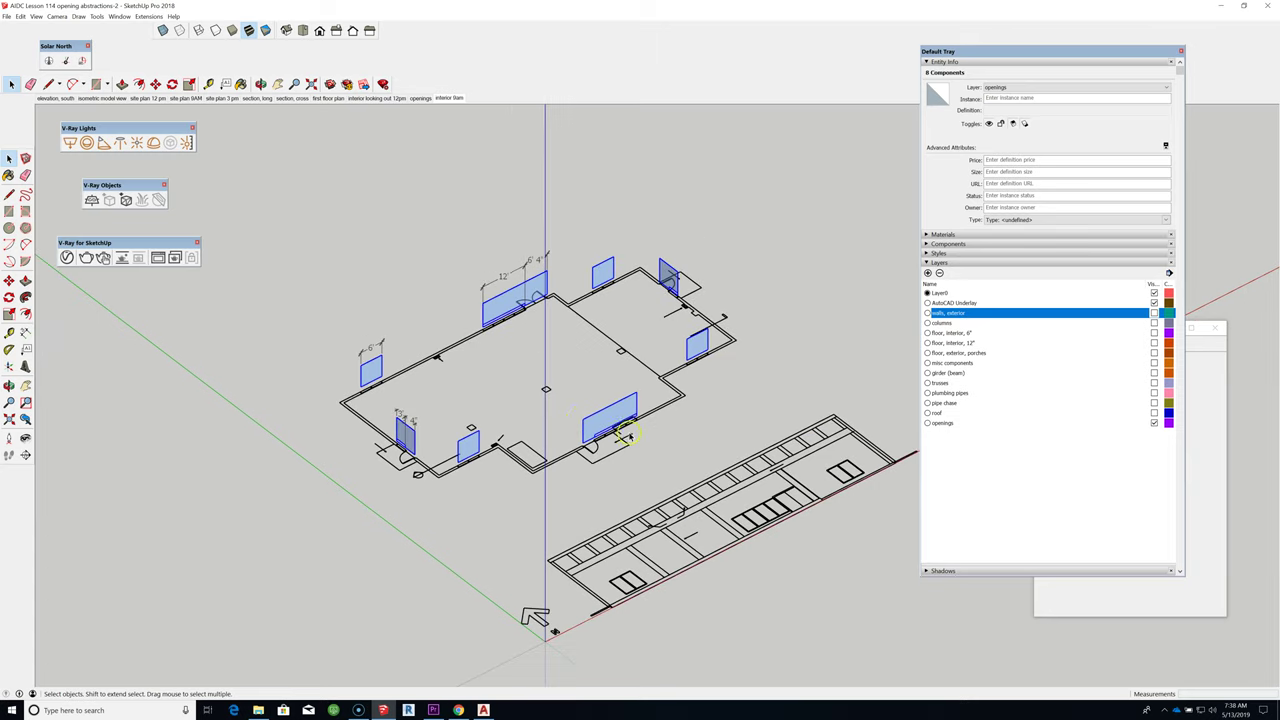
scroll(628, 435, up, 1)
scroll(629, 436, up, 1)
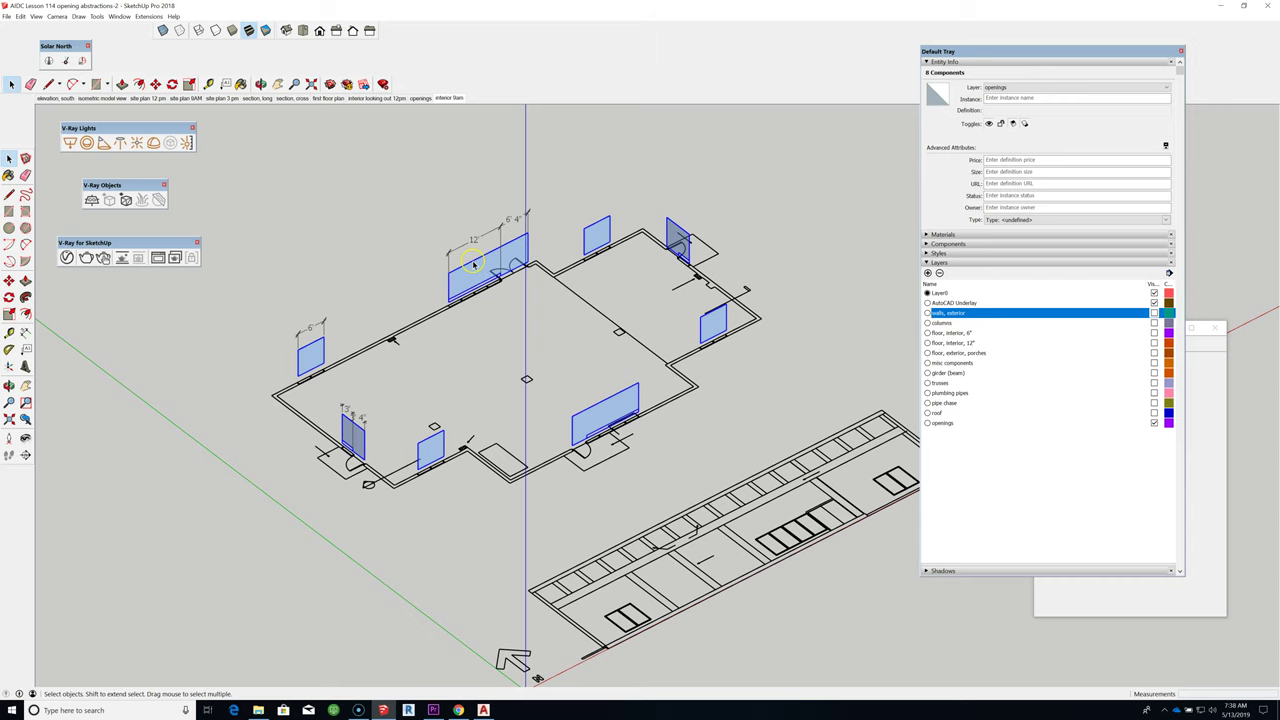
scroll(518, 295, up, 1)
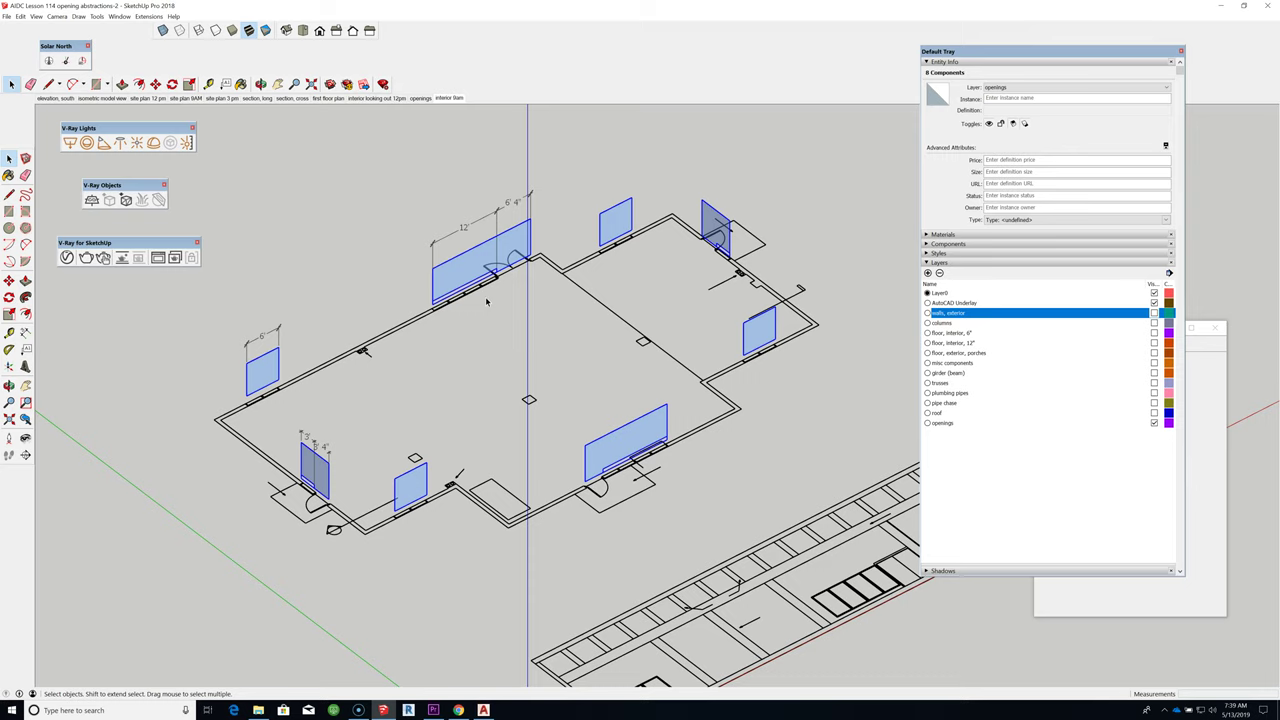
click(482, 295)
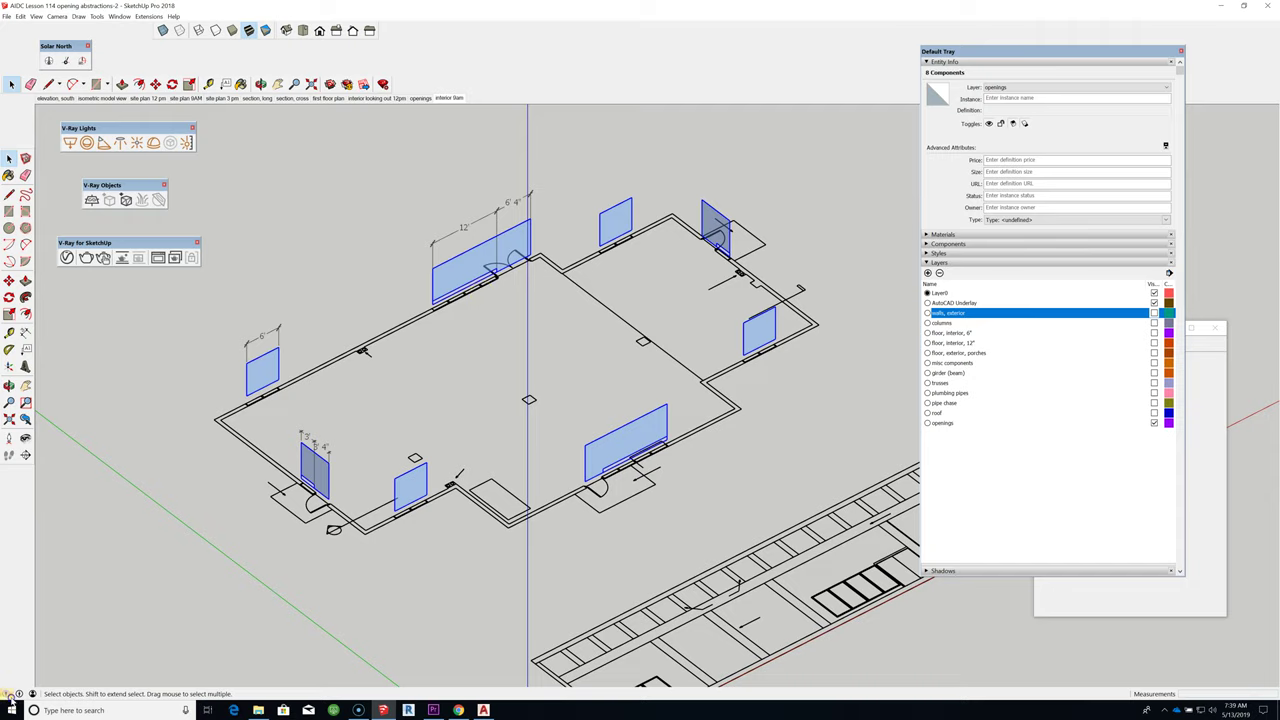